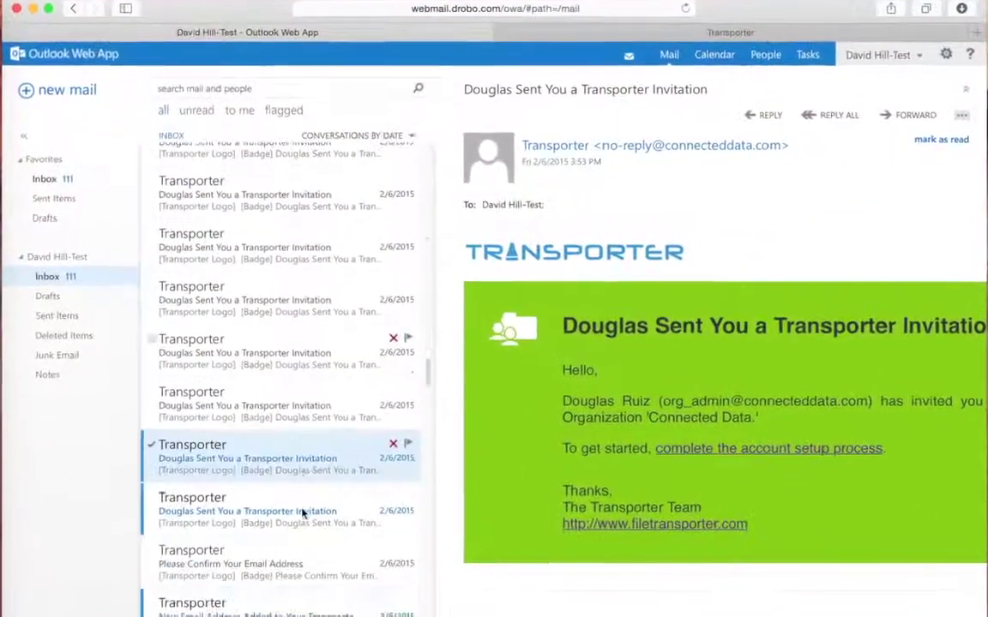
Step: Open the 'Sent You a Transporter Invitation' email in the Inbox reading pane
click(301, 512)
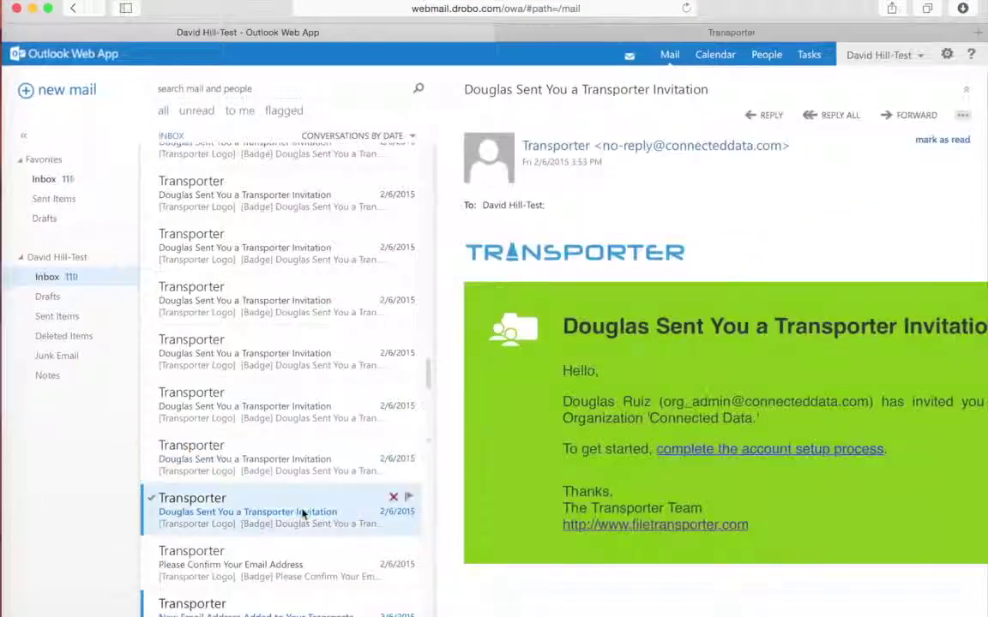
Step: Fill the Sign Up form with your name and a password, accept the terms, sign up, and continue
click(689, 449)
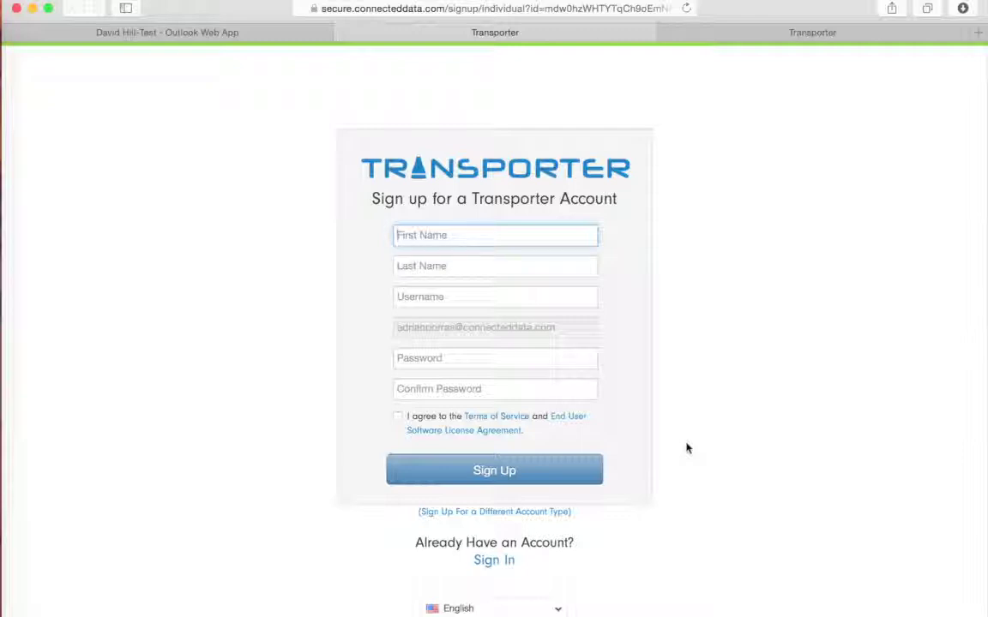
text(Ad)
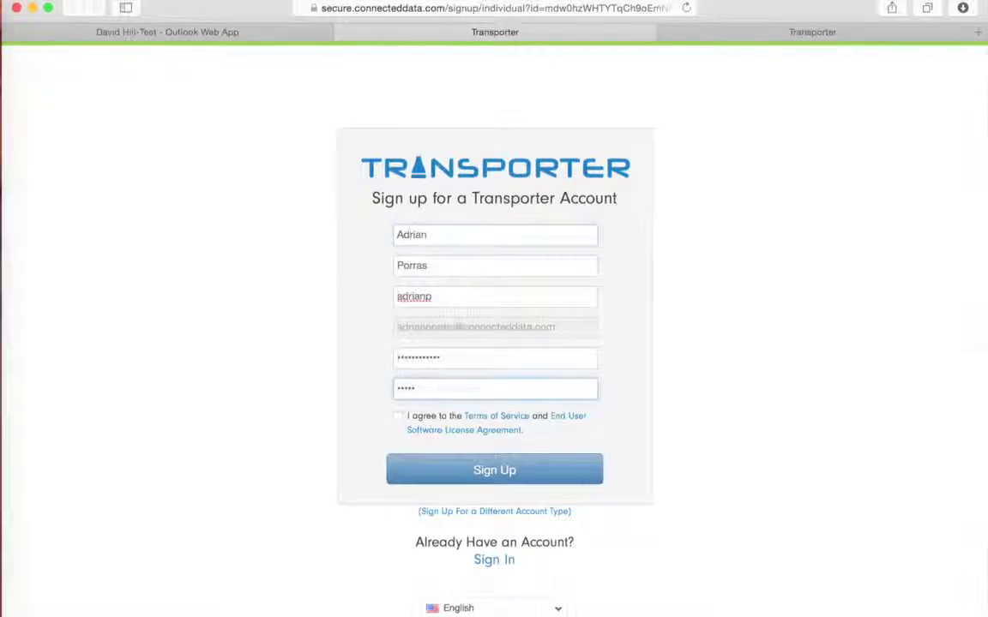
text(*******)
click(397, 417)
click(494, 470)
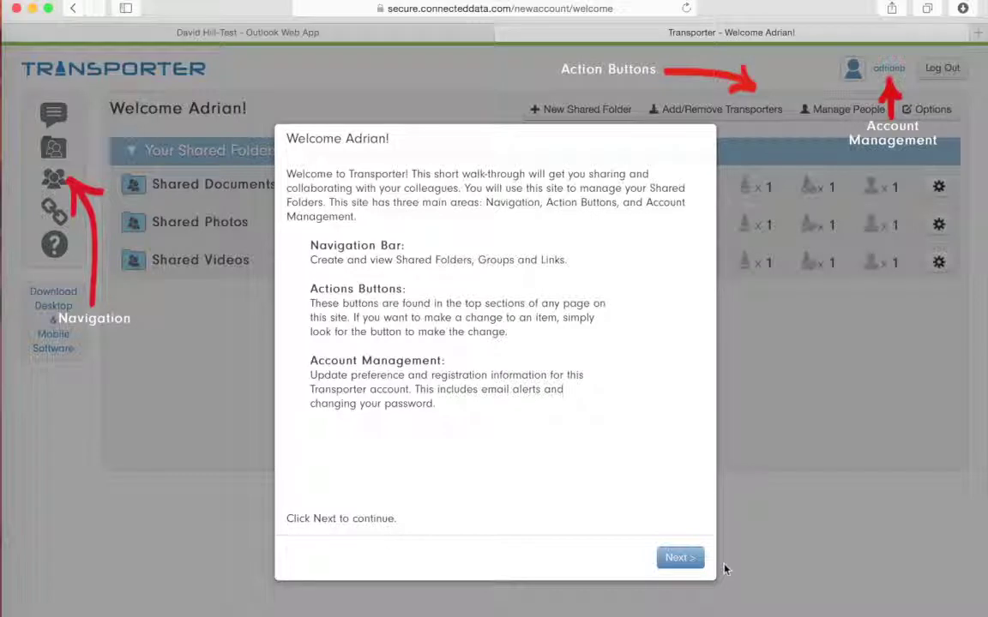
click(691, 559)
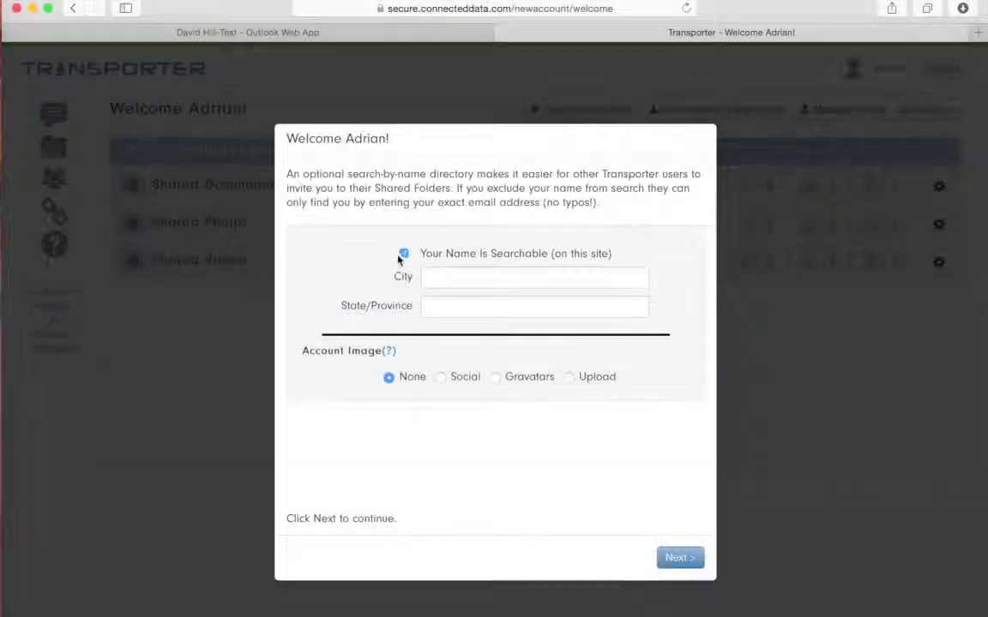
Step: Make the name unsearchable and set the city to San Jose and the state to CA
click(403, 255)
click(483, 277)
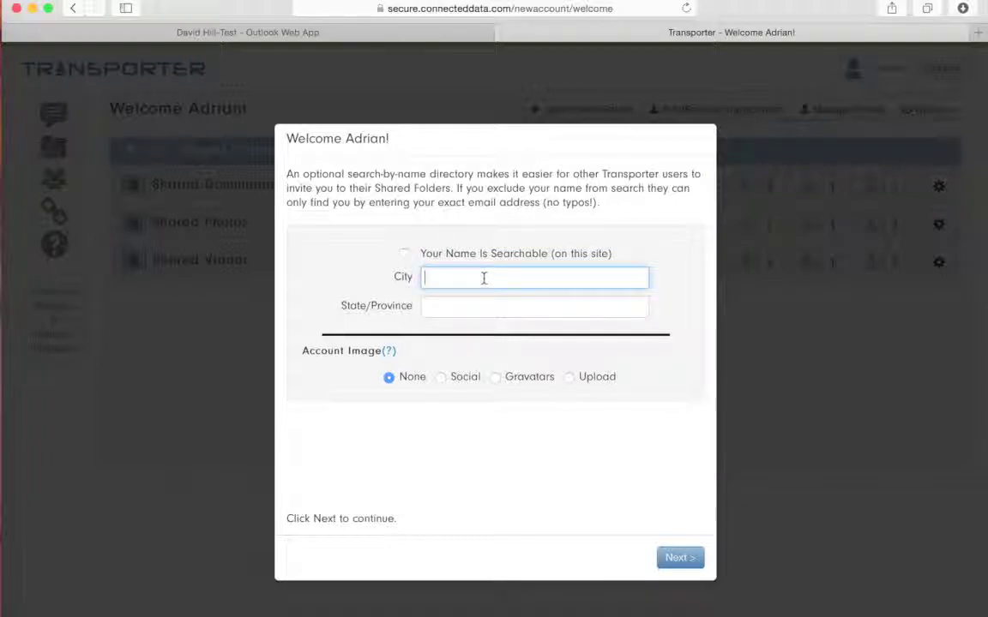
text(San Jose)
key(Tab)
text(CA)
click(426, 456)
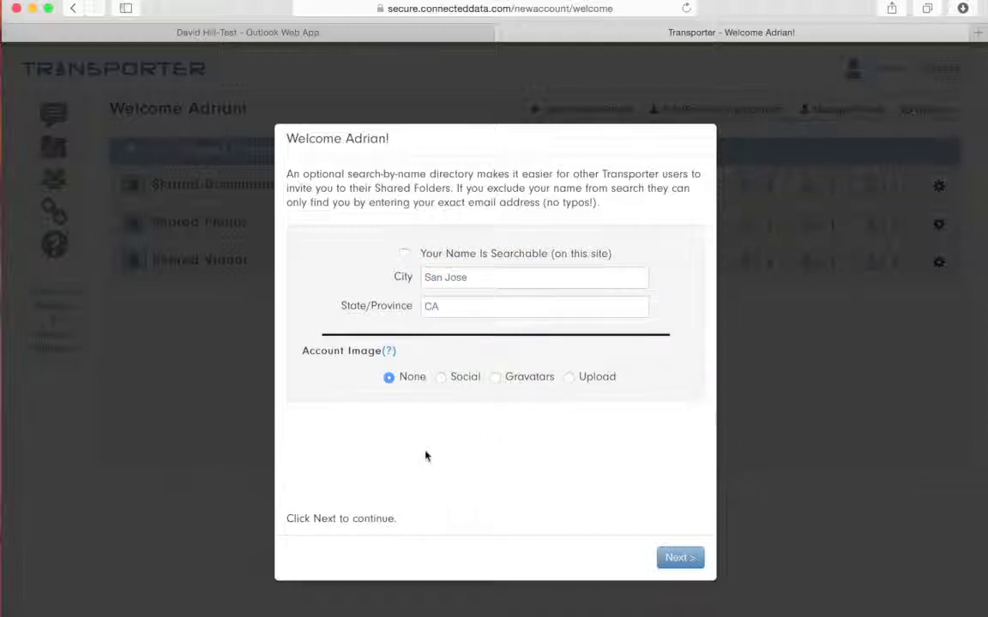
Step: Check the Social account-image option's sites, then set the account image back to None
click(441, 377)
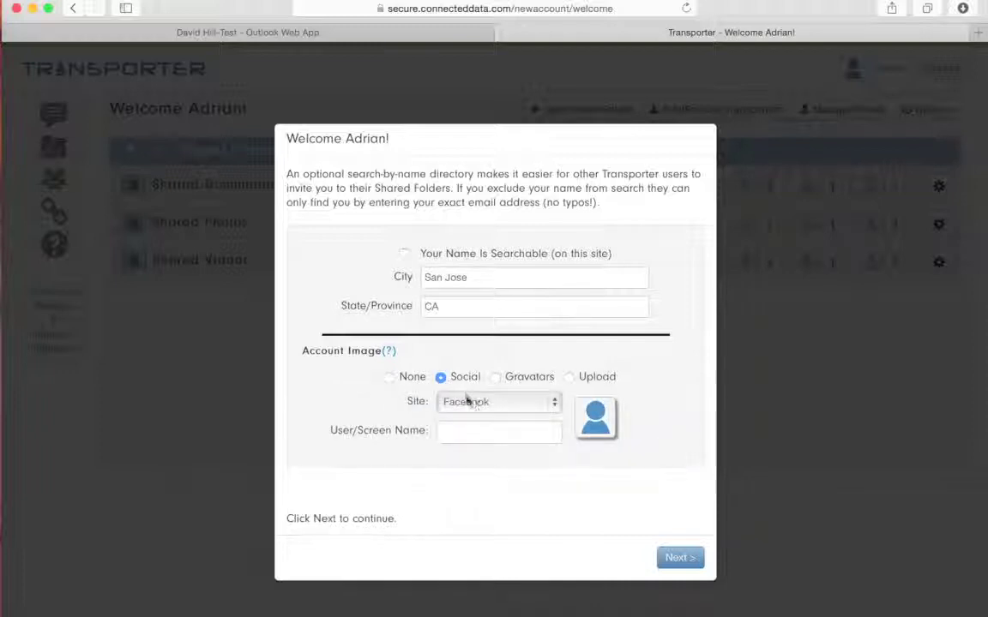
click(470, 402)
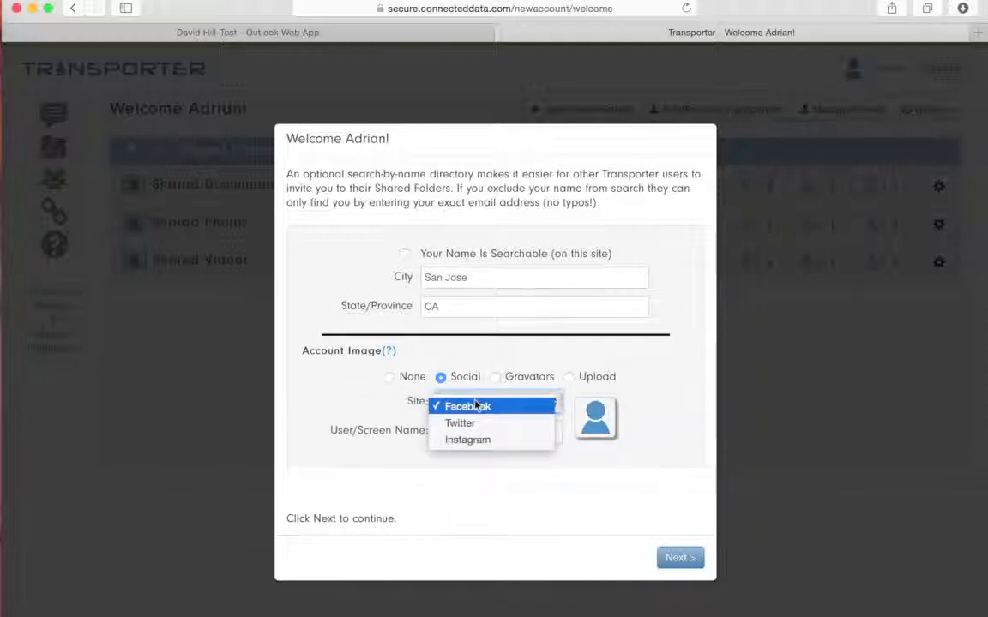
click(388, 401)
click(389, 377)
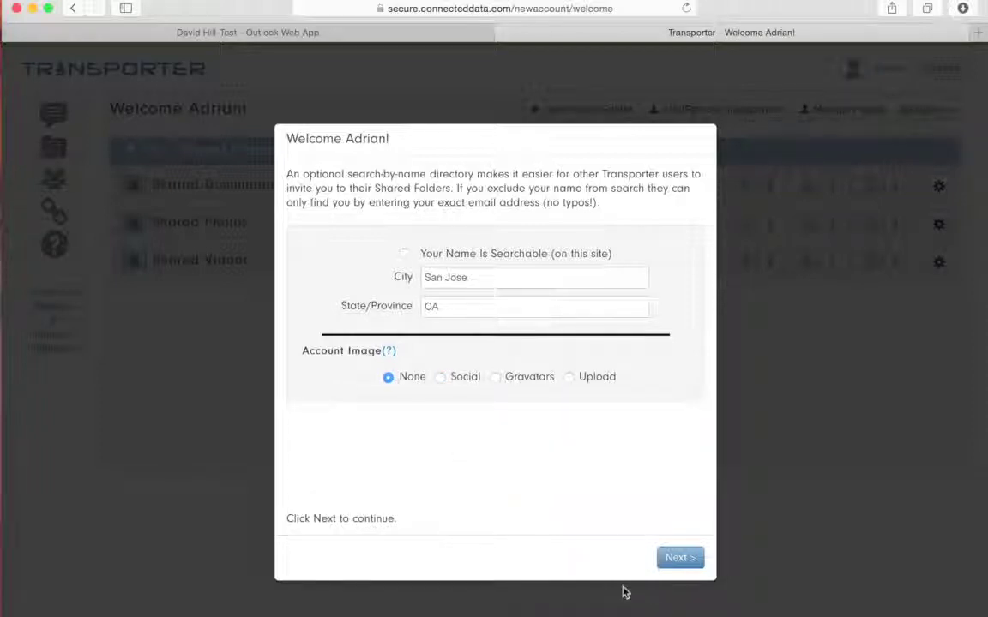
Step: Accept the default global account settings and go on to the Transporter Desktop download page
click(679, 558)
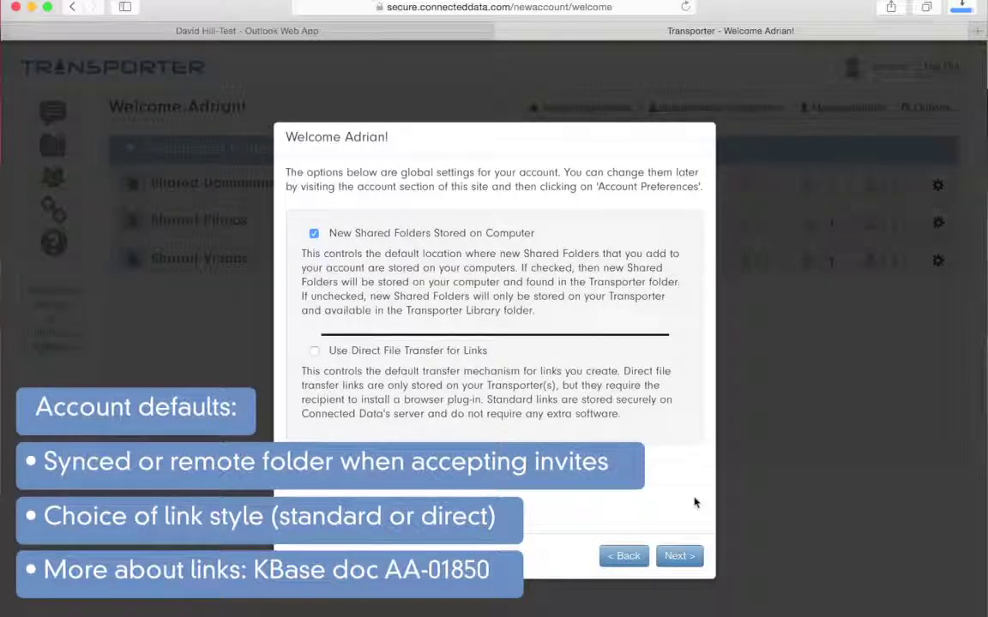
click(675, 556)
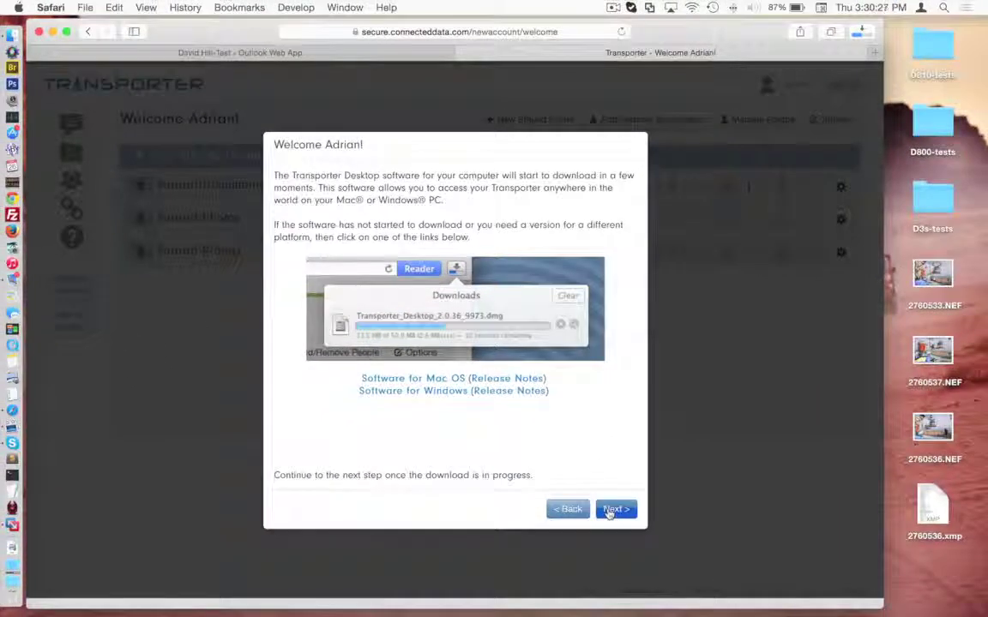
Step: Open the downloaded Transporter disk image and copy Transporter Desktop into Applications
click(611, 511)
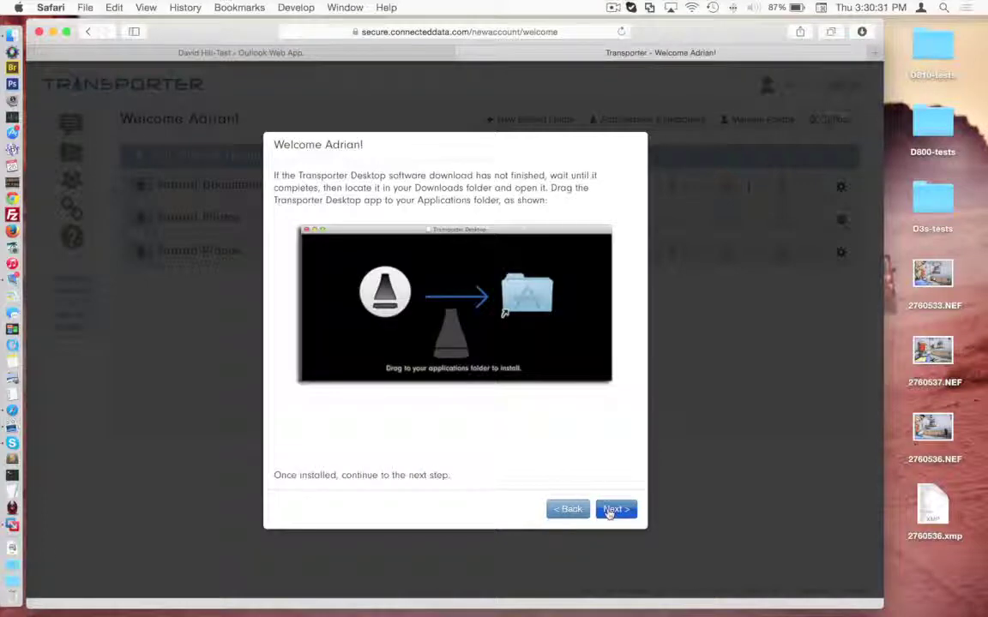
click(18, 564)
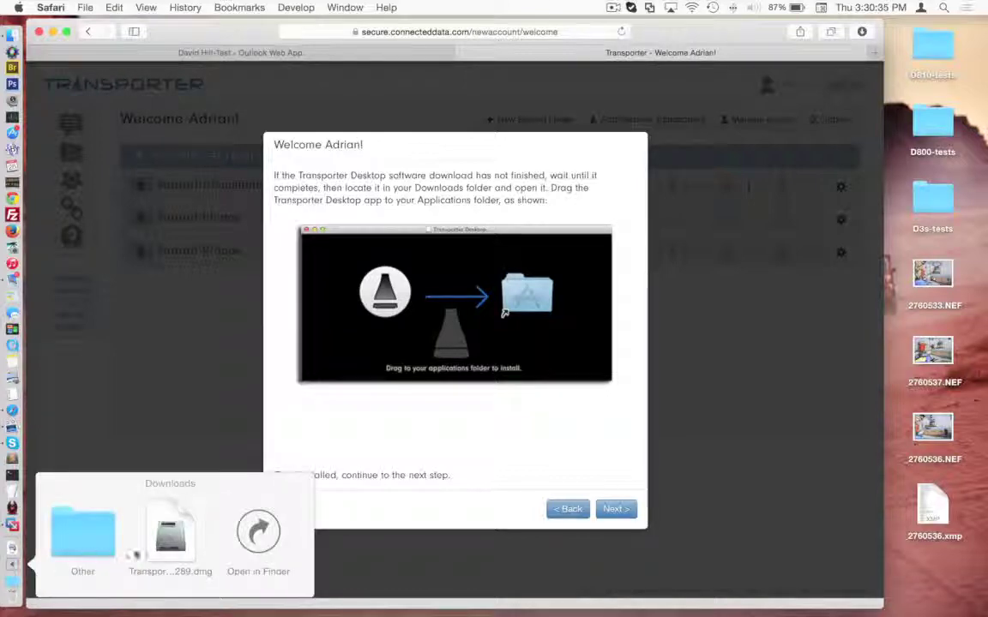
click(154, 529)
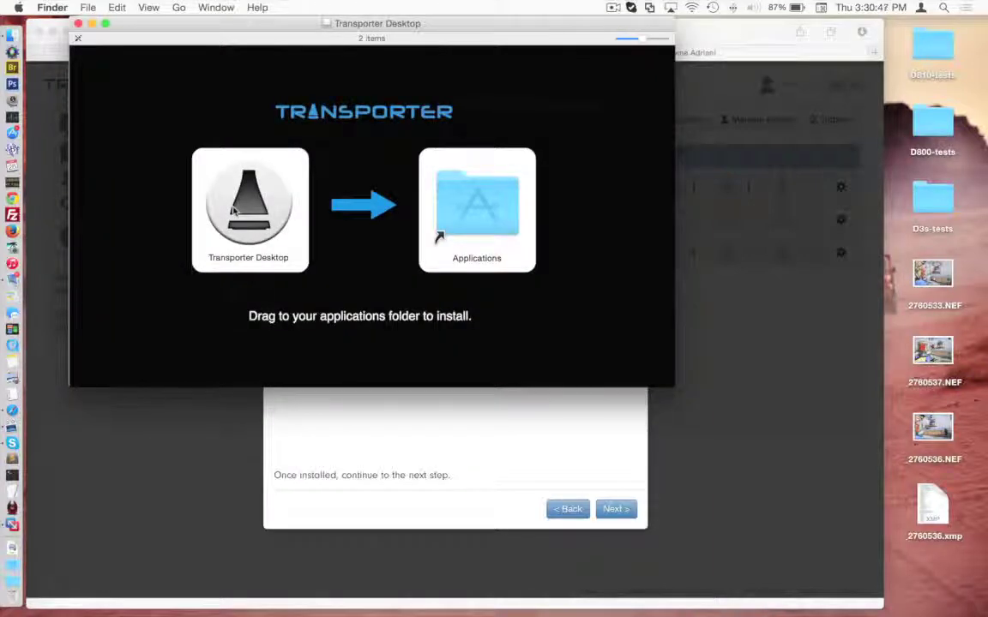
click(232, 212)
drag(232, 212, 461, 220)
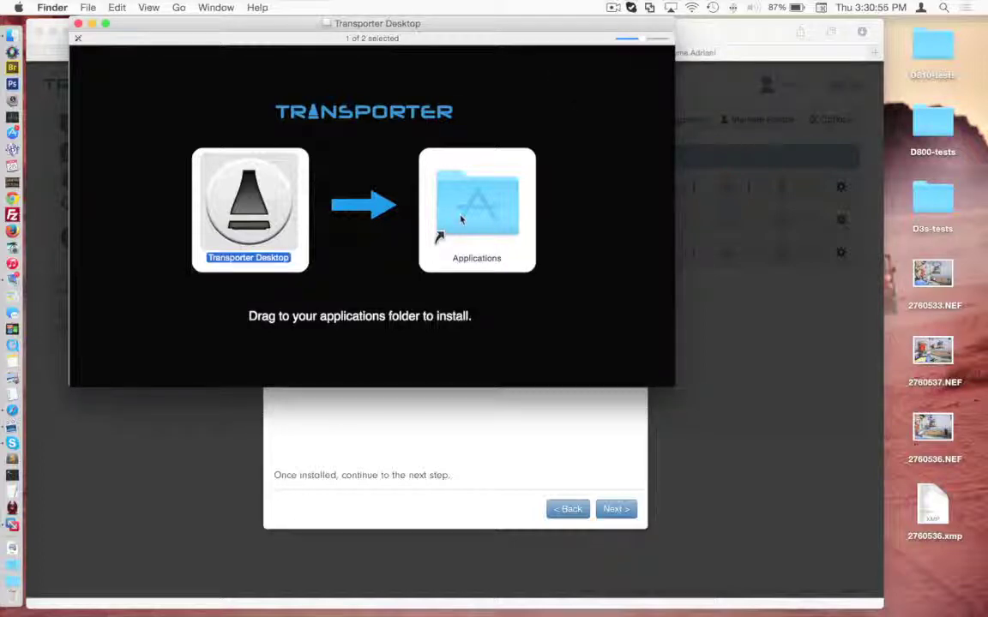
Step: Launch Transporter Desktop from Applications, confirming it may open despite coming from the Internet
double_click(461, 220)
scroll(258, 334, down, 10)
double_click(224, 419)
click(630, 227)
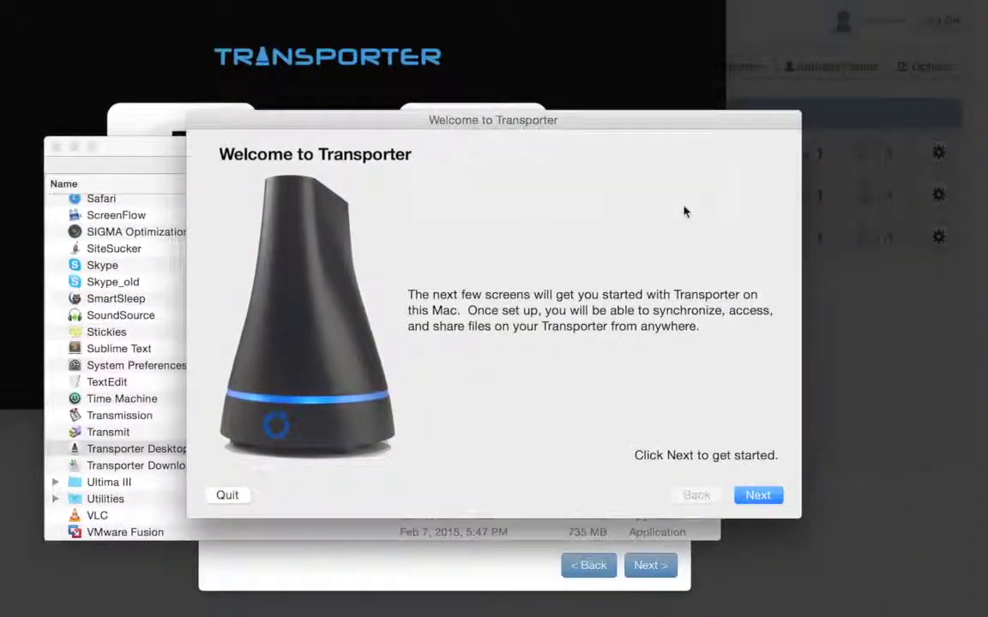
Step: Accept the license agreement and log in with the account email and password
click(751, 497)
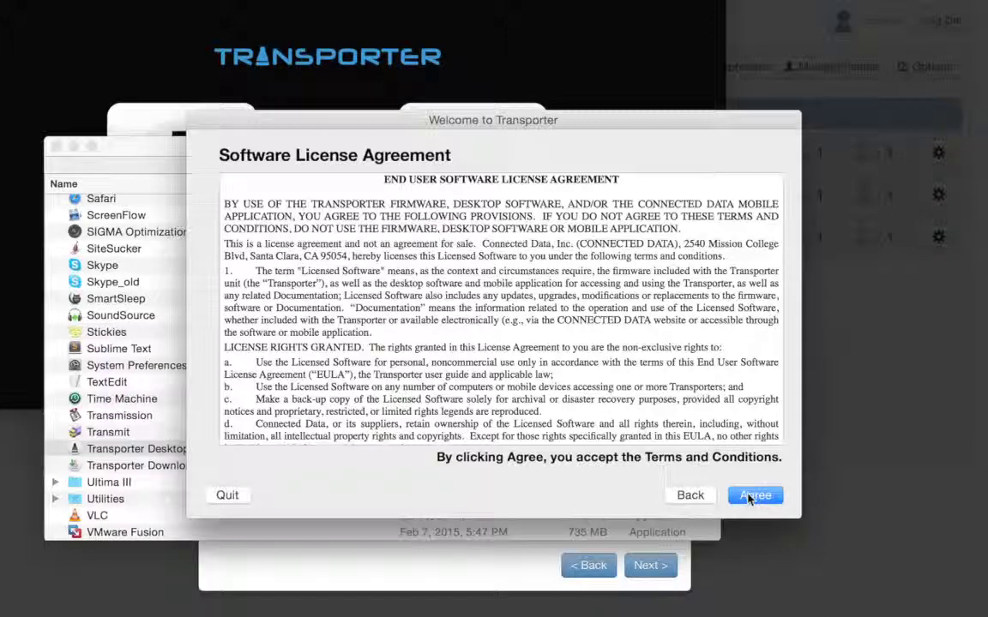
click(753, 496)
key(Tab)
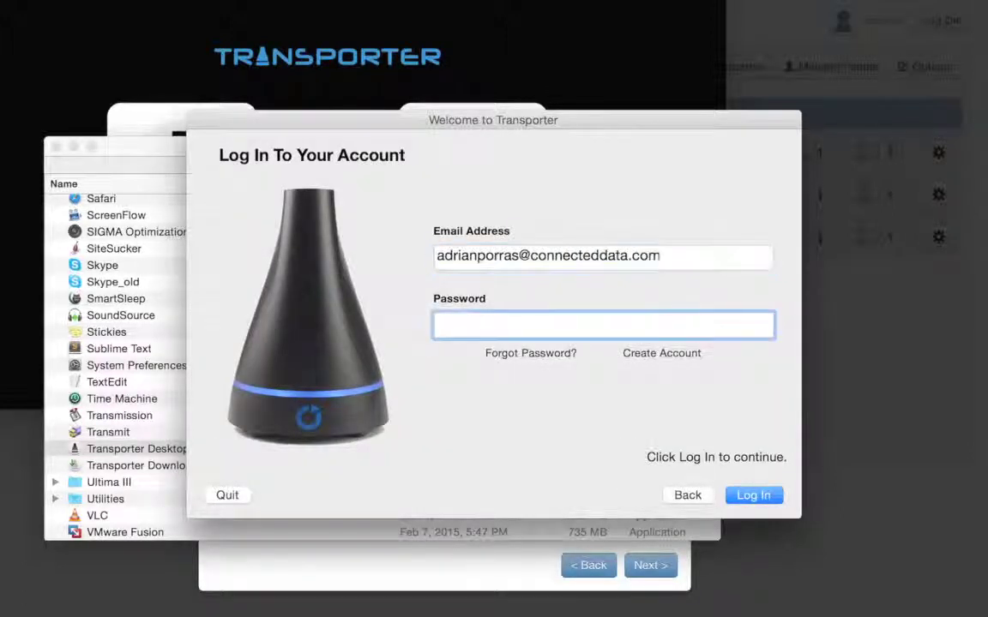
text(••••••••••••)
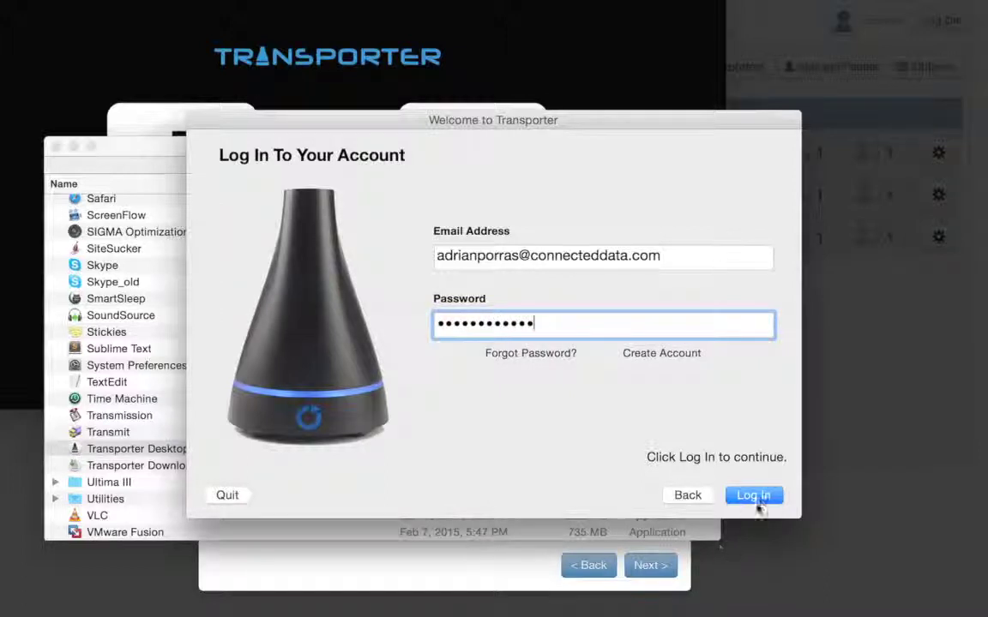
click(758, 501)
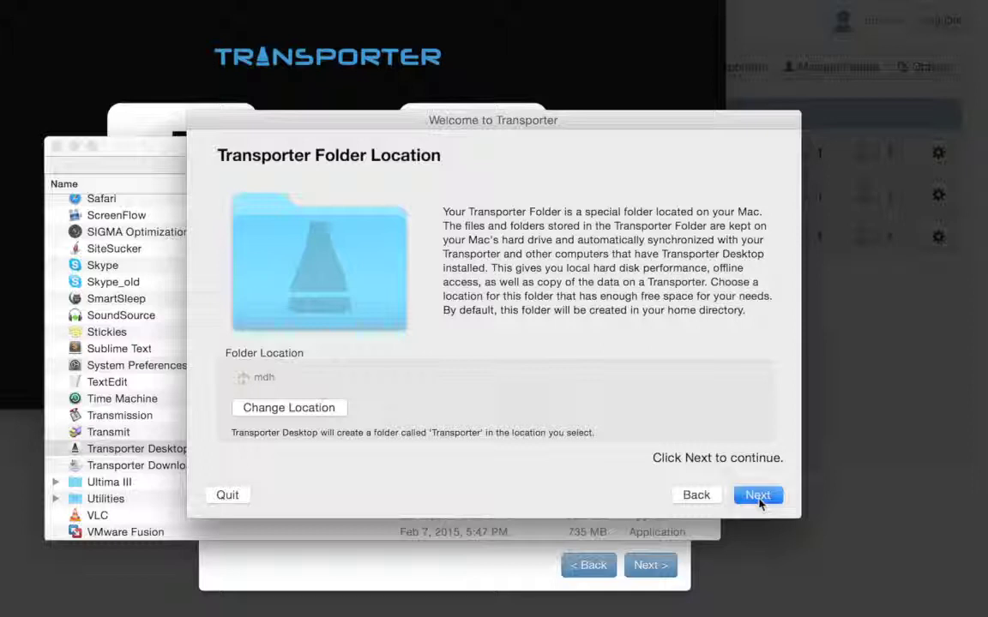
Step: Keep the default Transporter folder, install helper tools with the admin password, and restart Finder
click(758, 498)
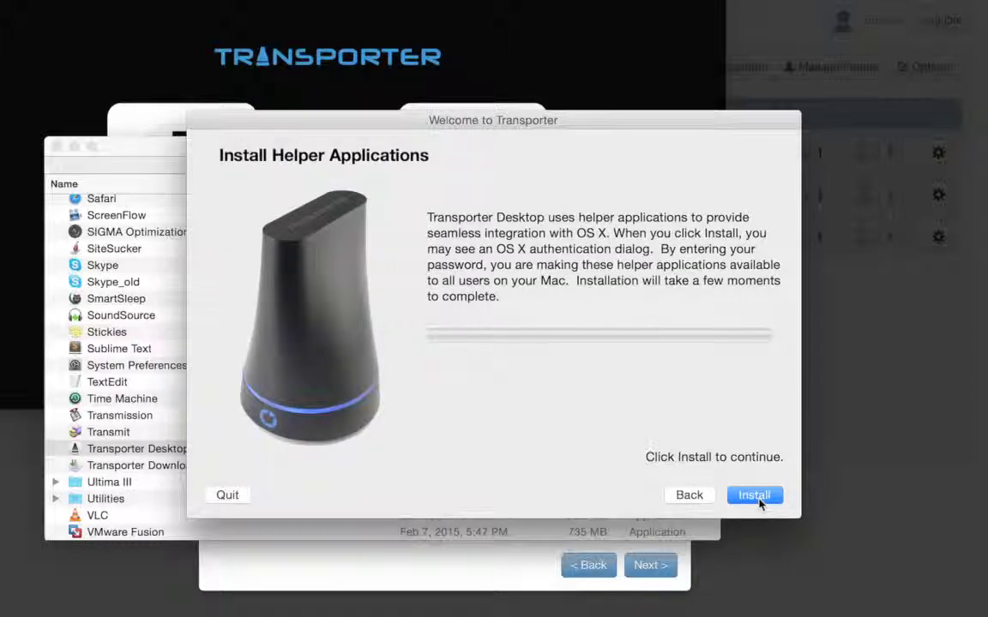
click(754, 497)
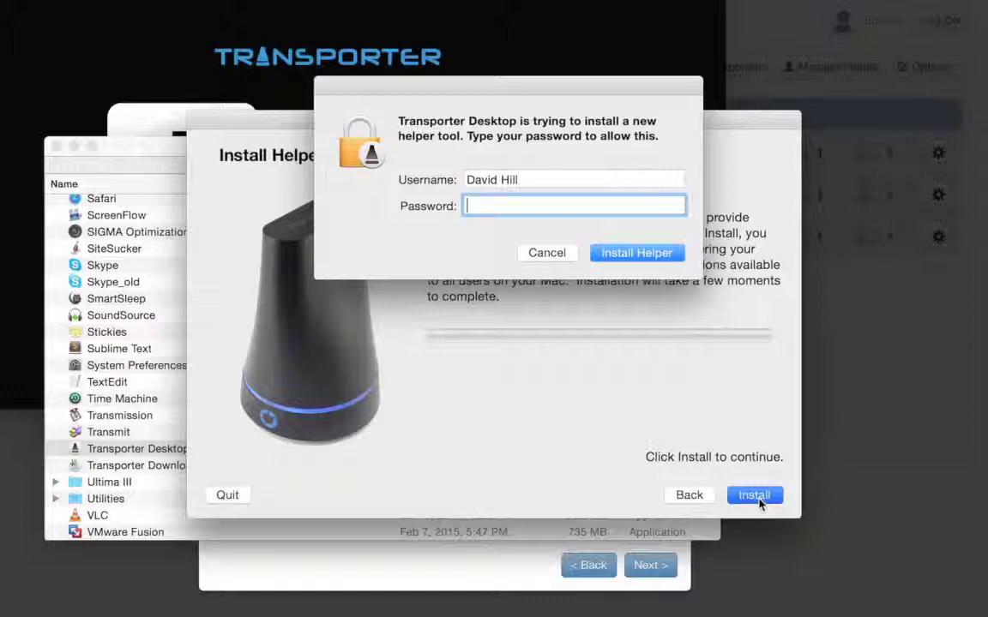
text(********)
key(Return)
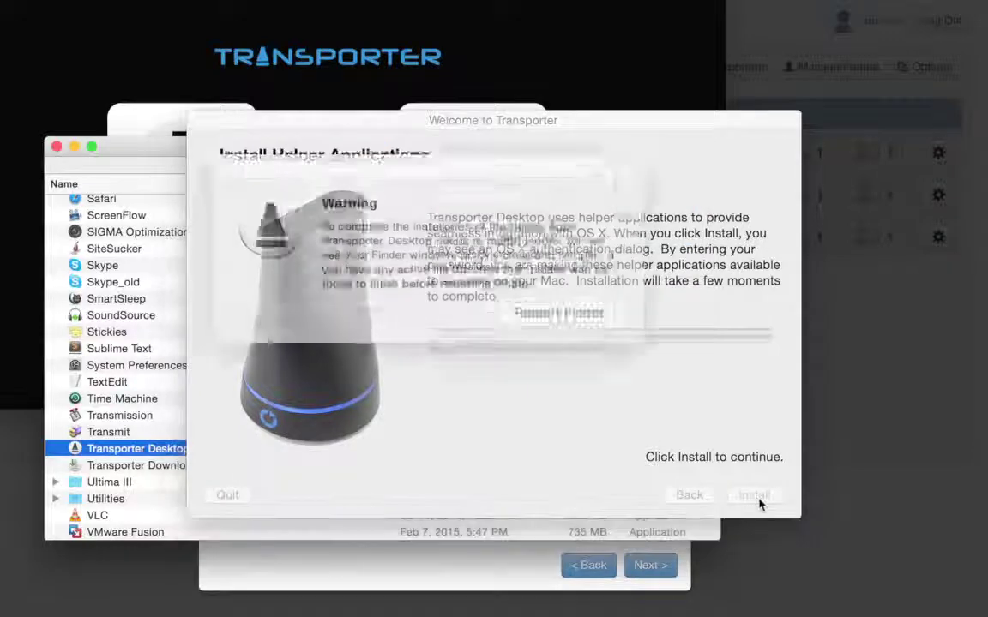
click(573, 304)
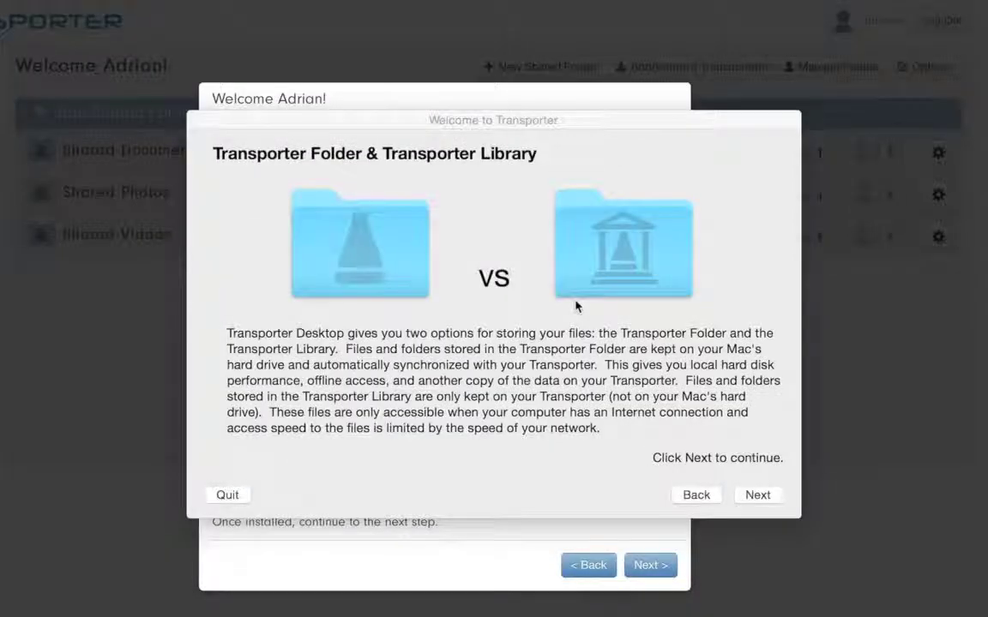
click(767, 496)
Step: Close the installer and its menu-icon tip, check the sync status menu, then return to the browser setup
click(767, 499)
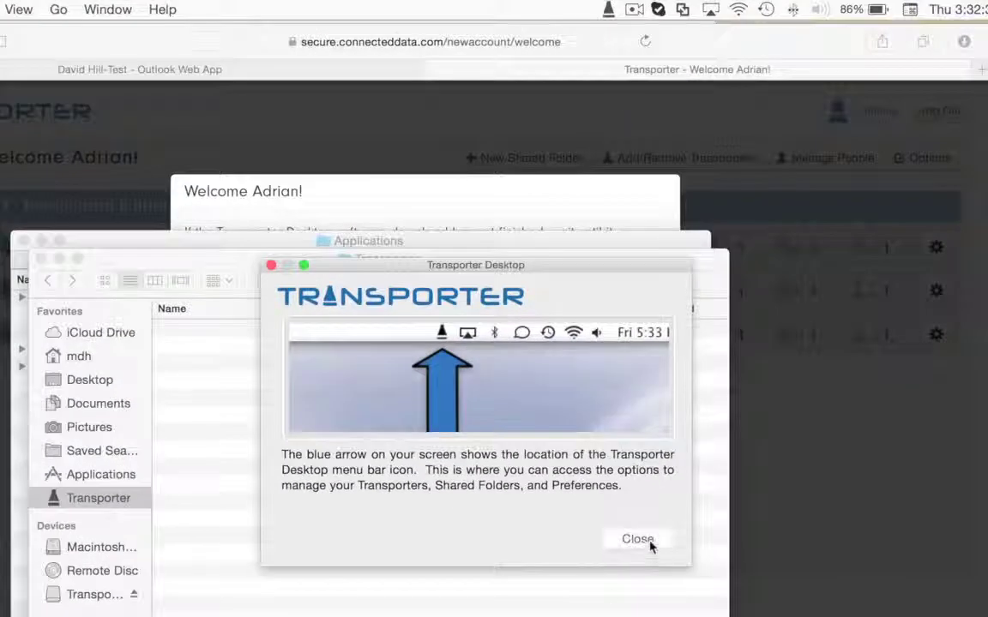
click(649, 545)
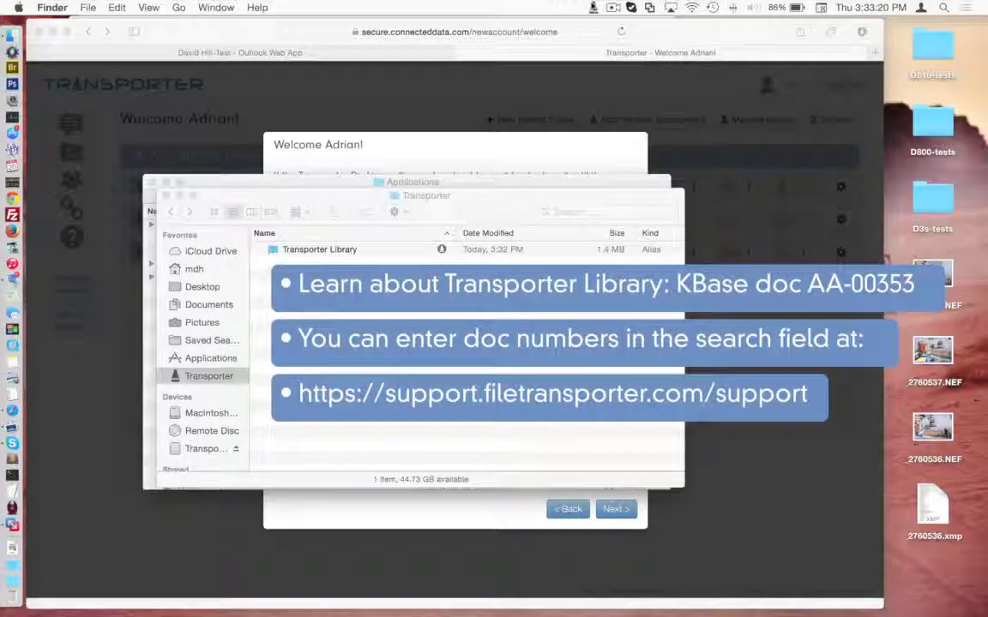
click(593, 8)
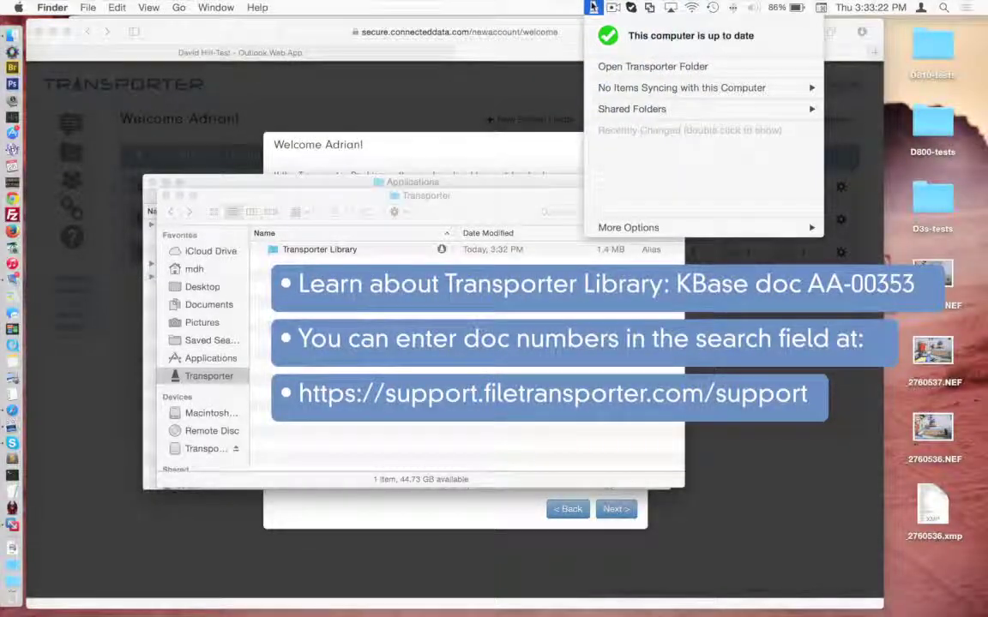
click(593, 8)
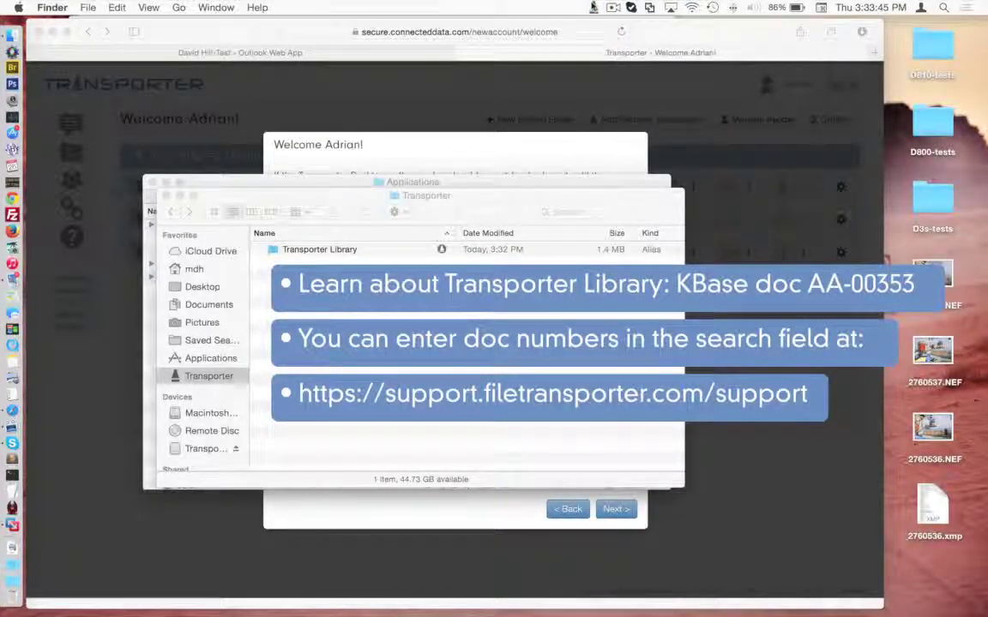
click(751, 336)
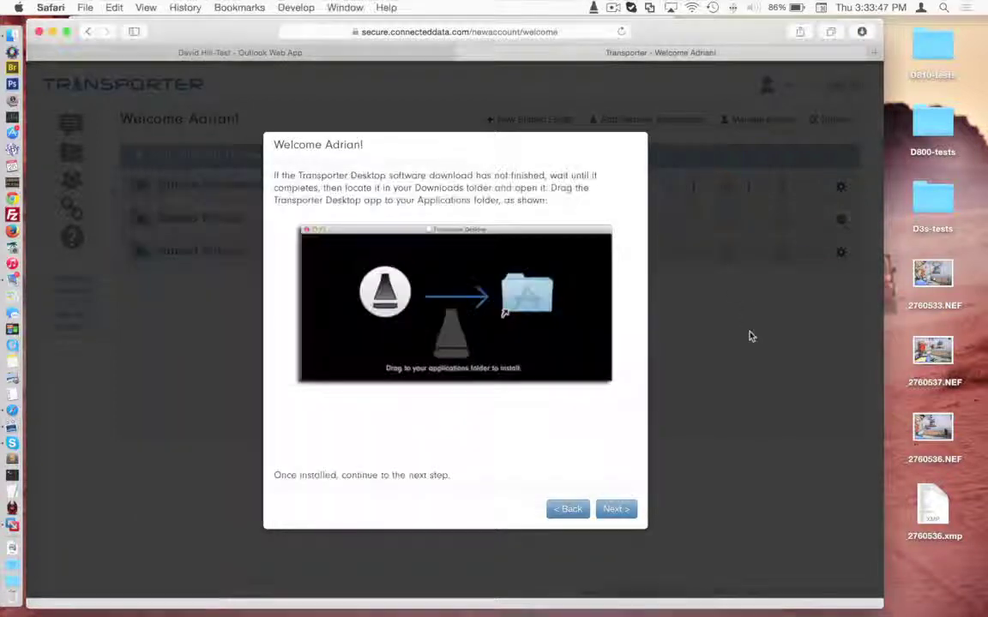
Step: Finish the welcome dialog with 'Open the Transporter Quick Start Guide' left checked
click(628, 511)
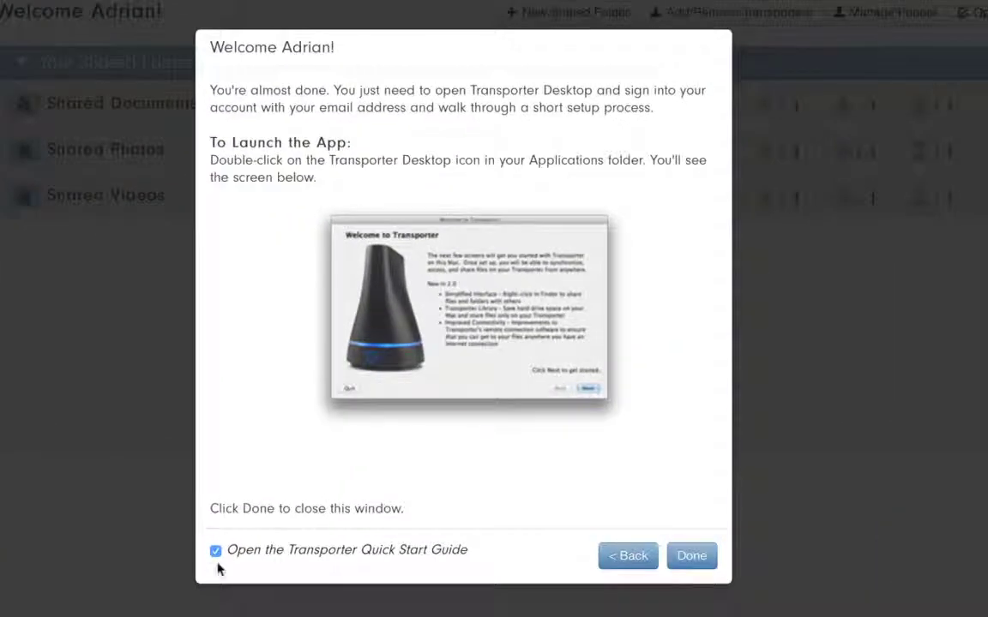
click(692, 559)
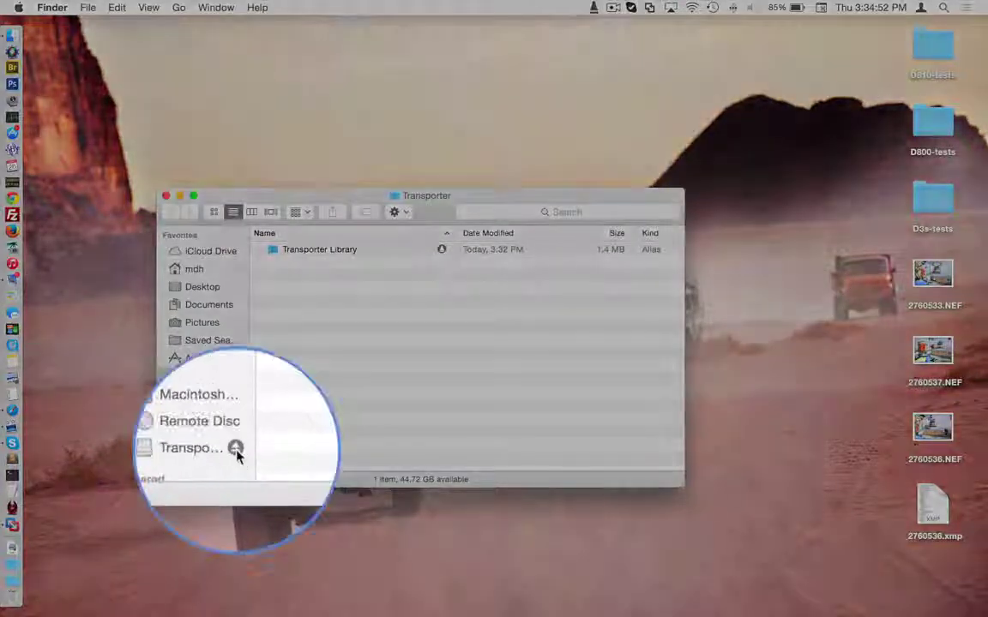
Step: Eject the Transporter volume, close the Transporter Finder window, and check the up-to-date sync status
click(236, 453)
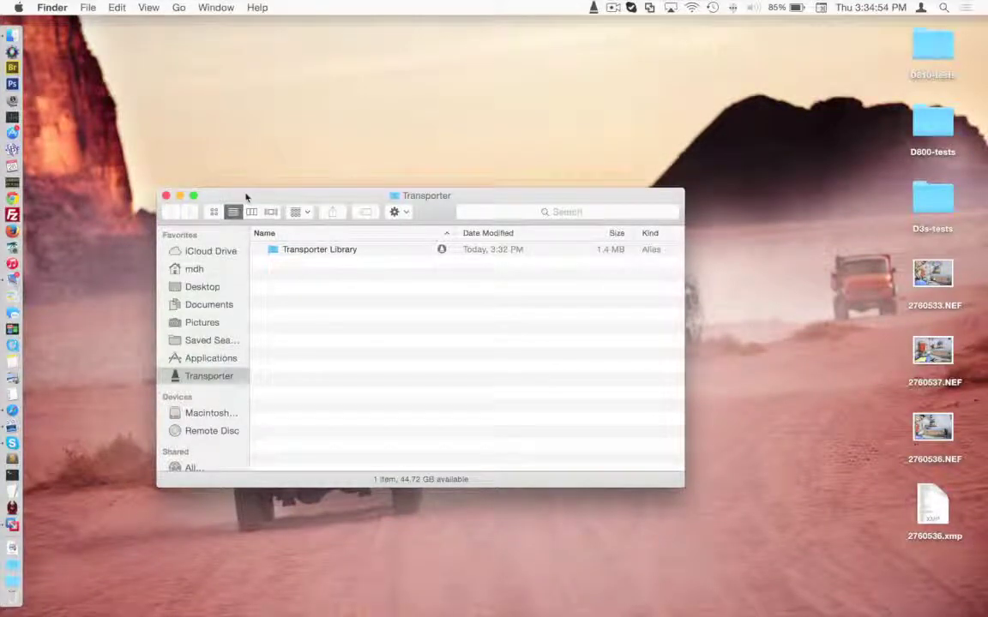
drag(247, 196, 251, 165)
key(super+w)
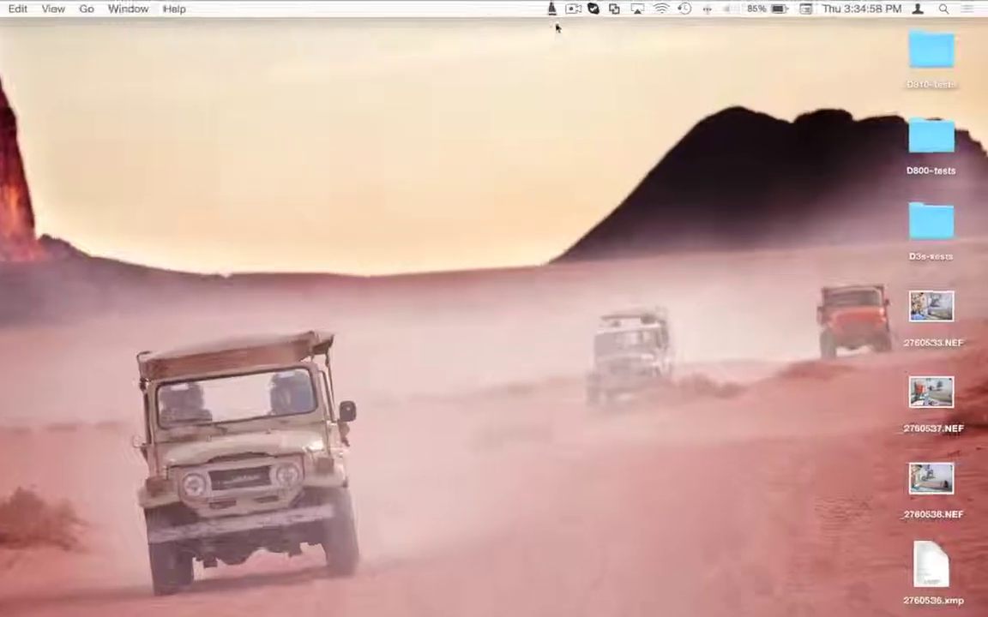
click(593, 7)
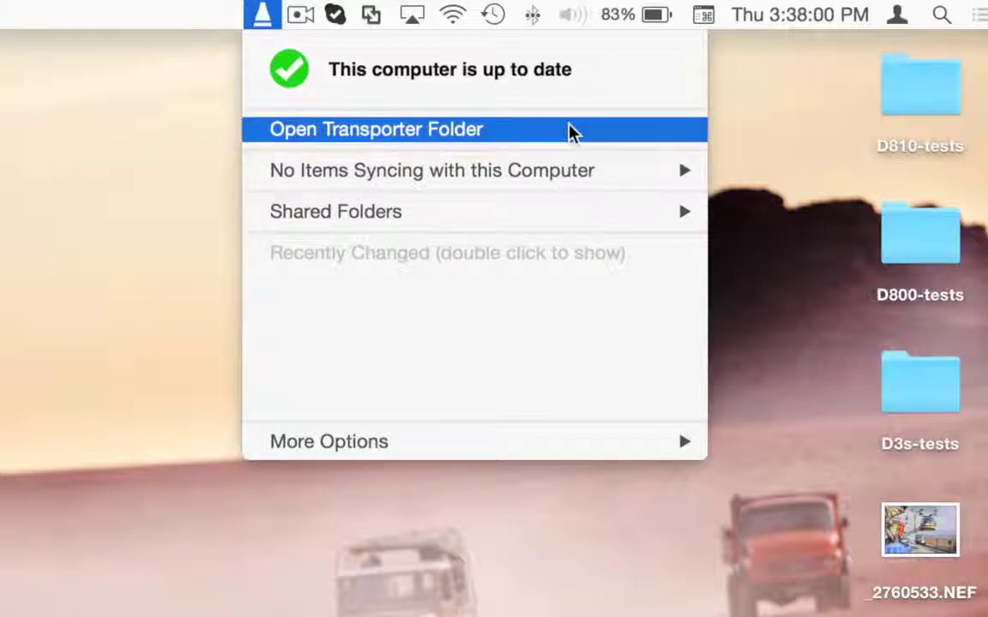
Step: Open the Transporter folder in Finder from the status menu, then review that menu's items again
click(572, 130)
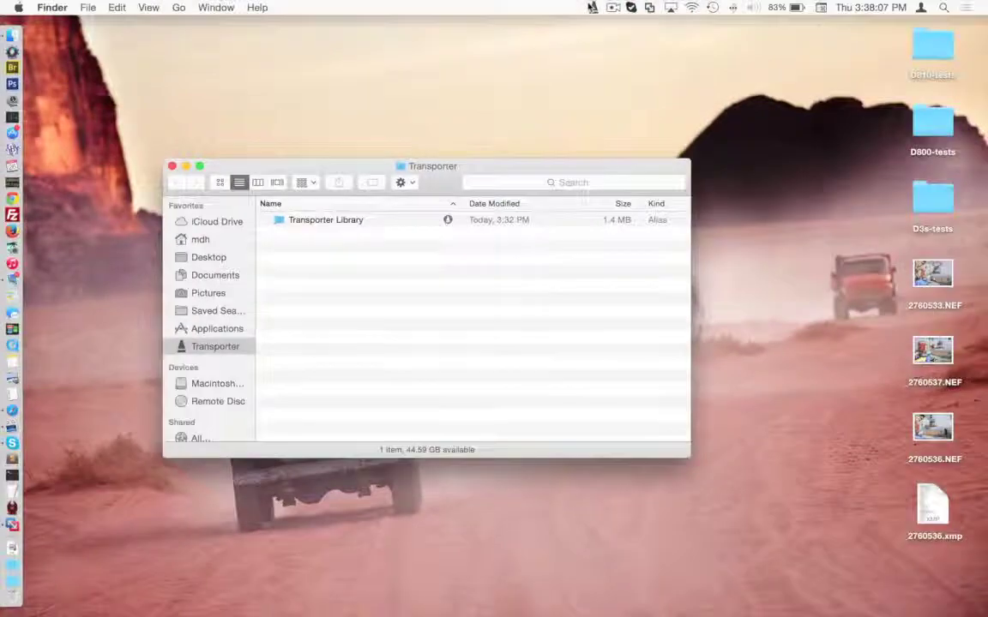
click(591, 7)
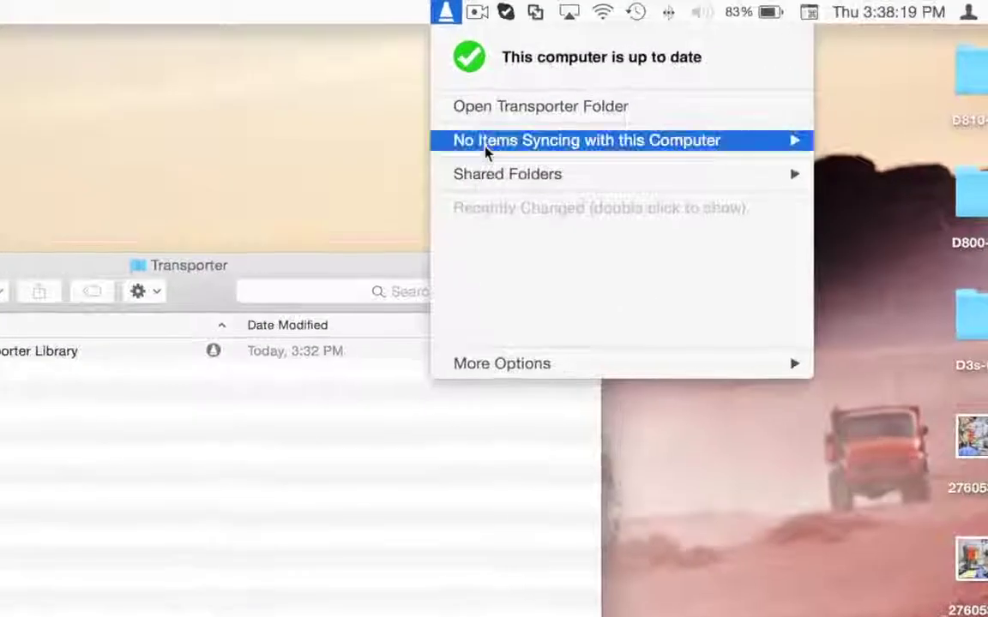
mouse_move(485, 147)
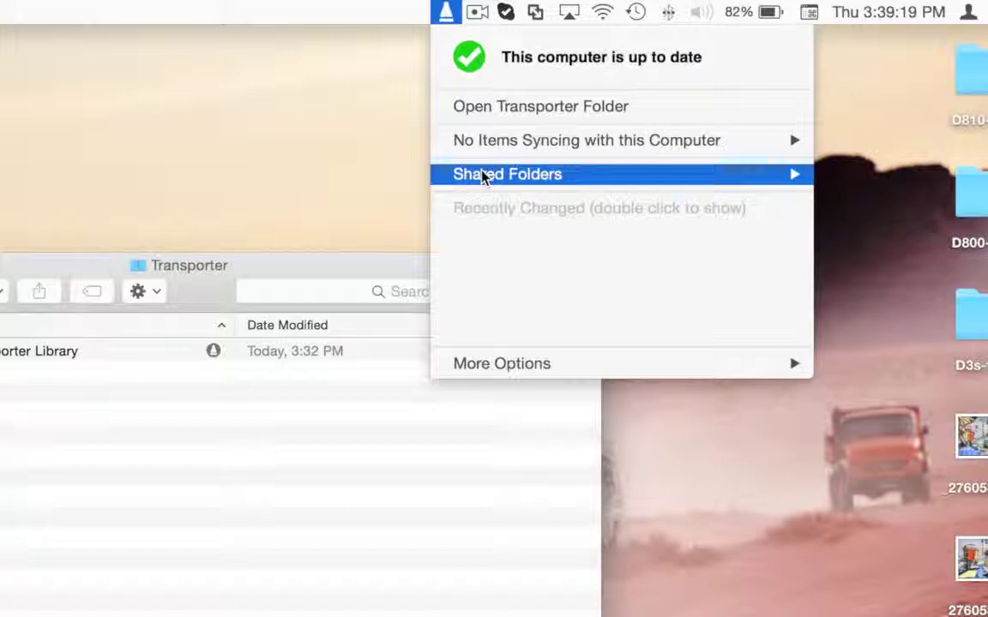
Step: Drag the D810-tests folder into the Transporter folder and check its upload progress in the Transporter menu
click(449, 20)
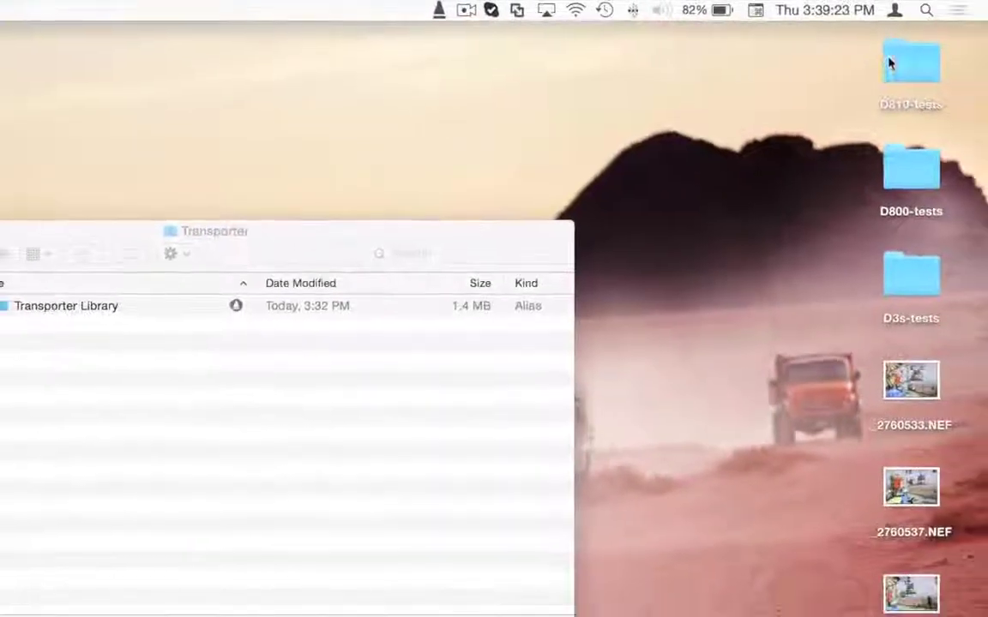
click(976, 75)
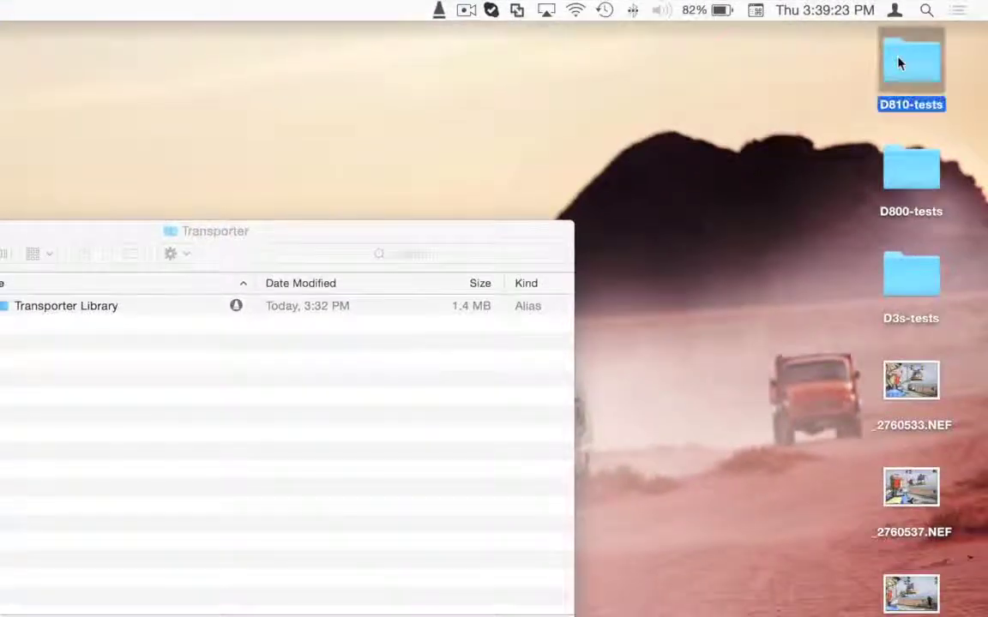
drag(899, 64, 392, 380)
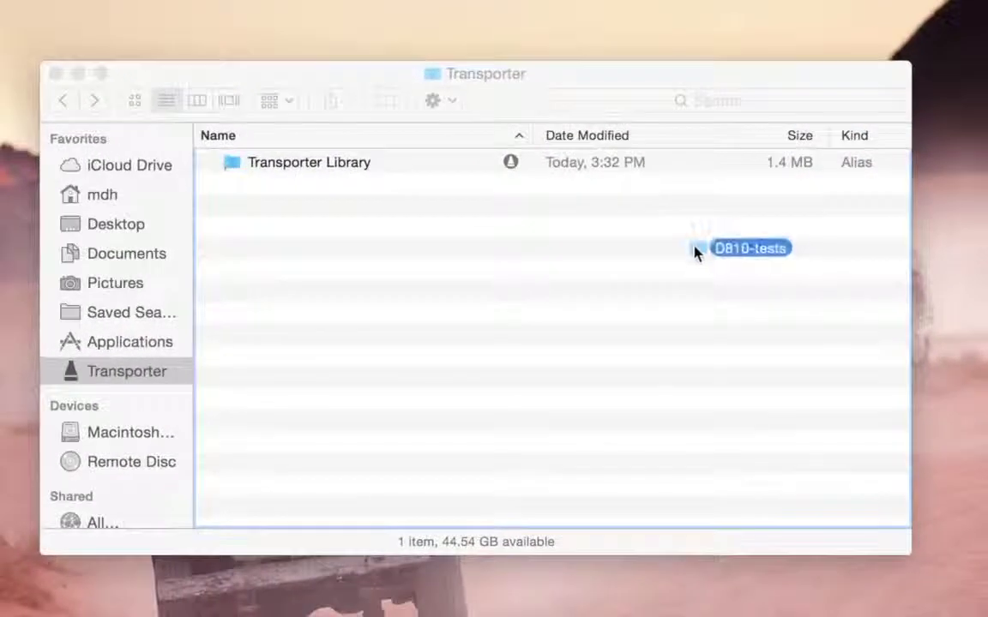
drag(694, 253, 695, 253)
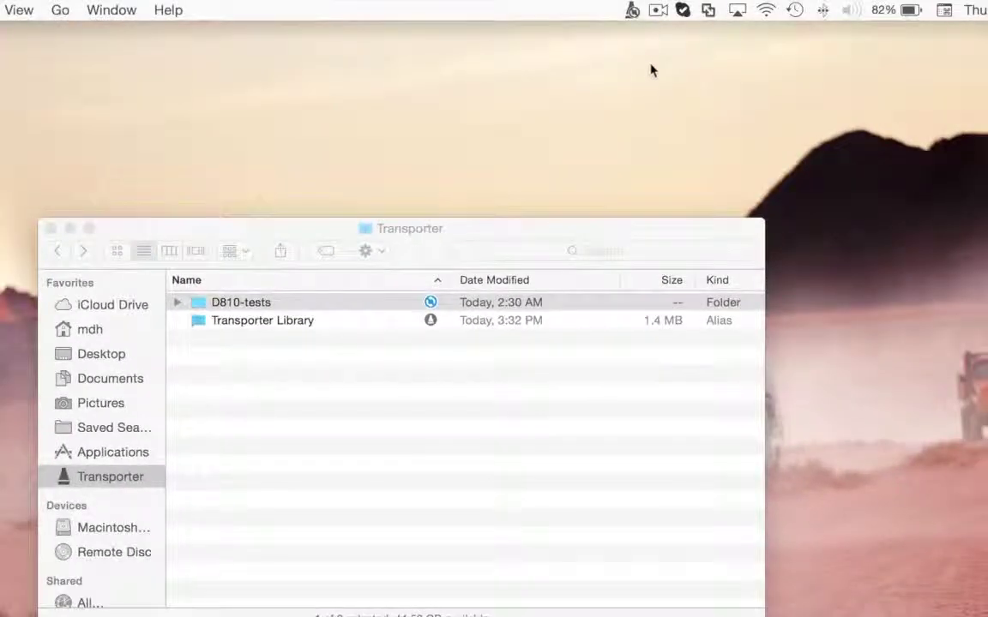
click(632, 10)
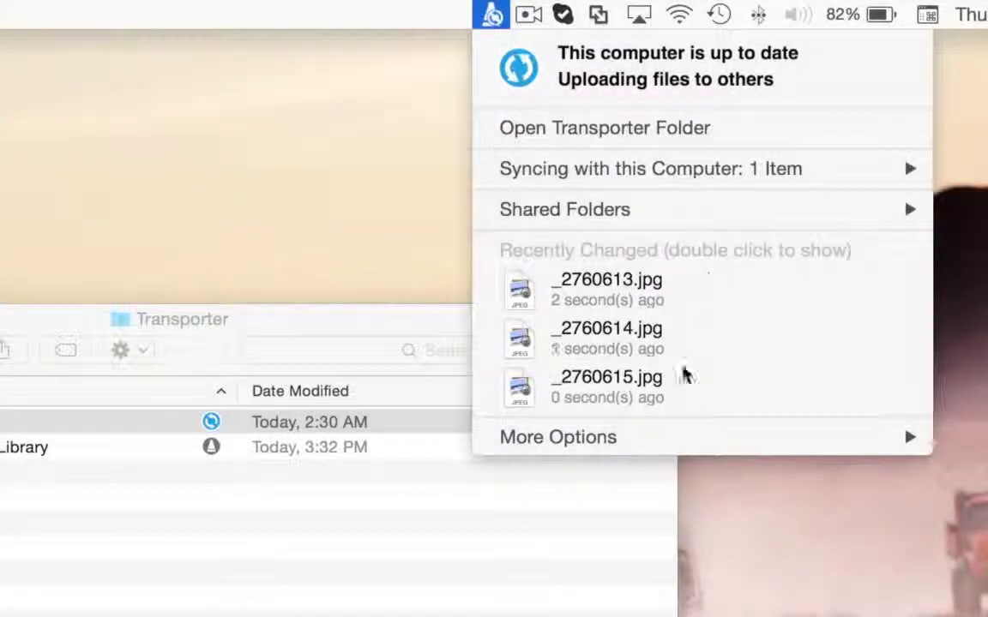
mouse_move(669, 439)
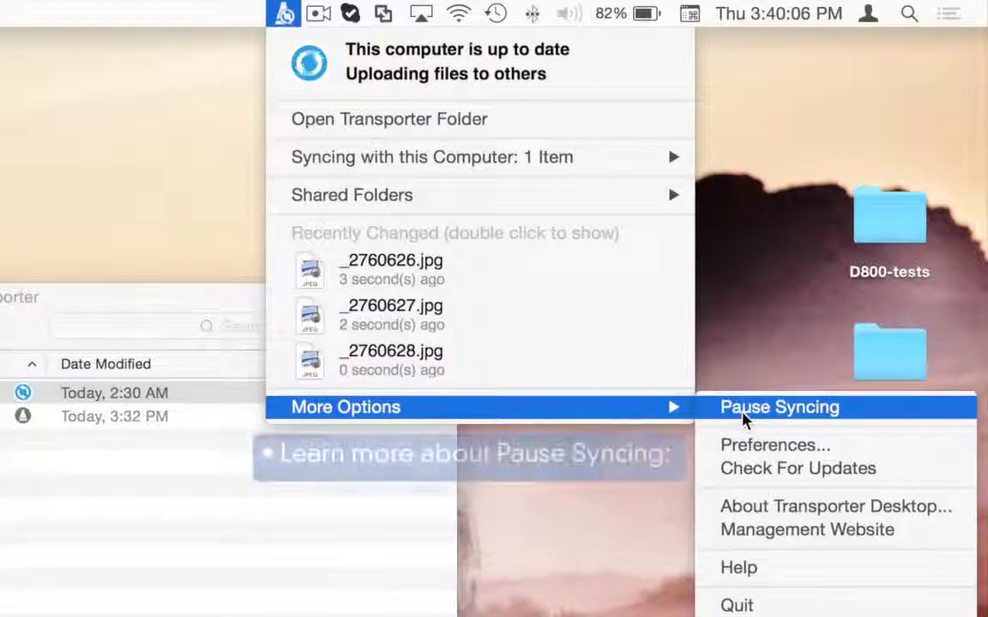
Step: Pause Transporter syncing from More Options, then resume it from the status menu
click(851, 410)
click(284, 13)
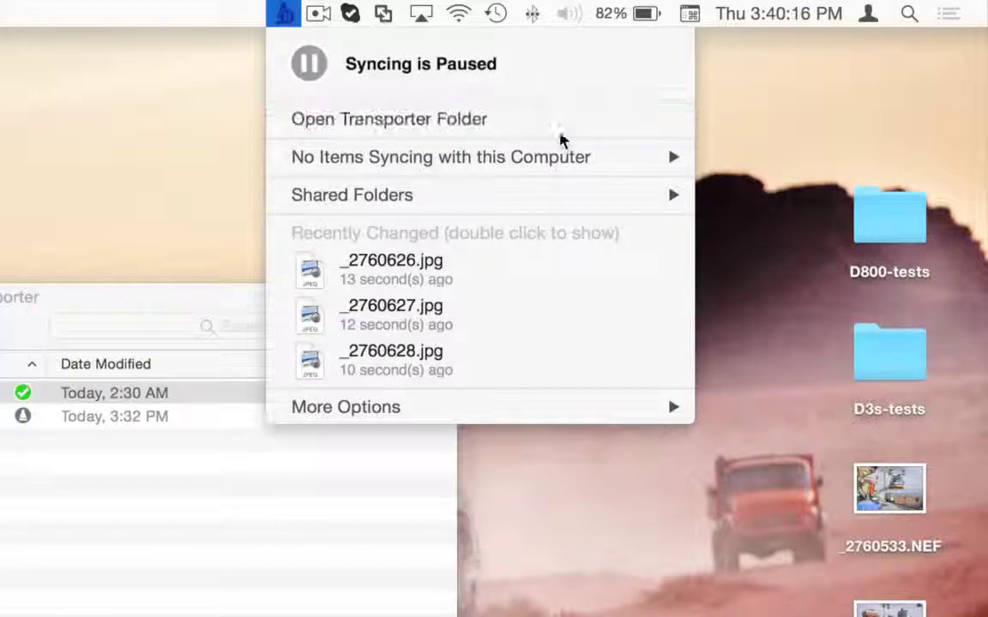
click(238, 26)
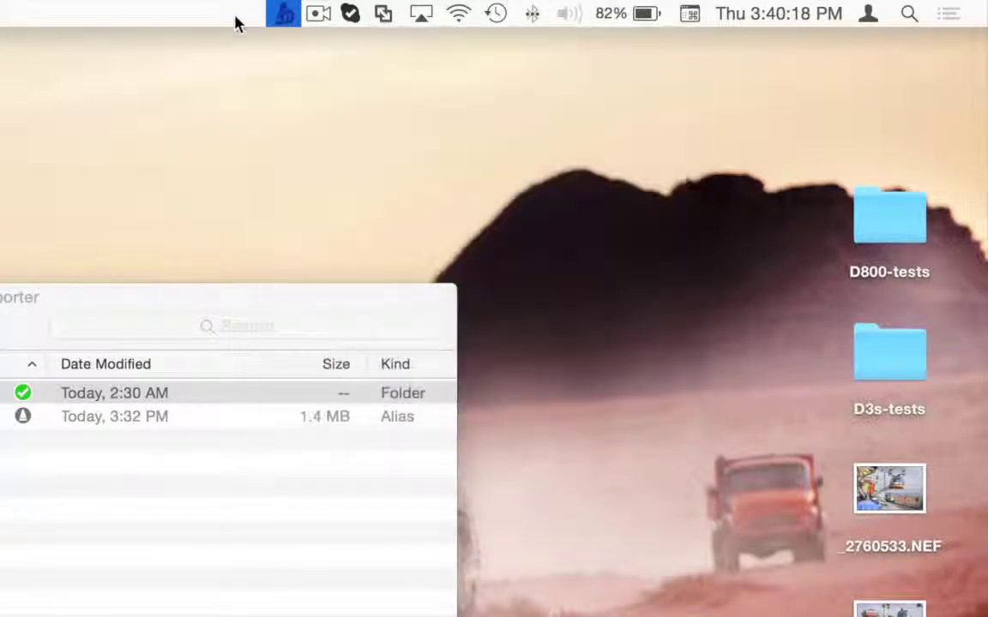
click(283, 20)
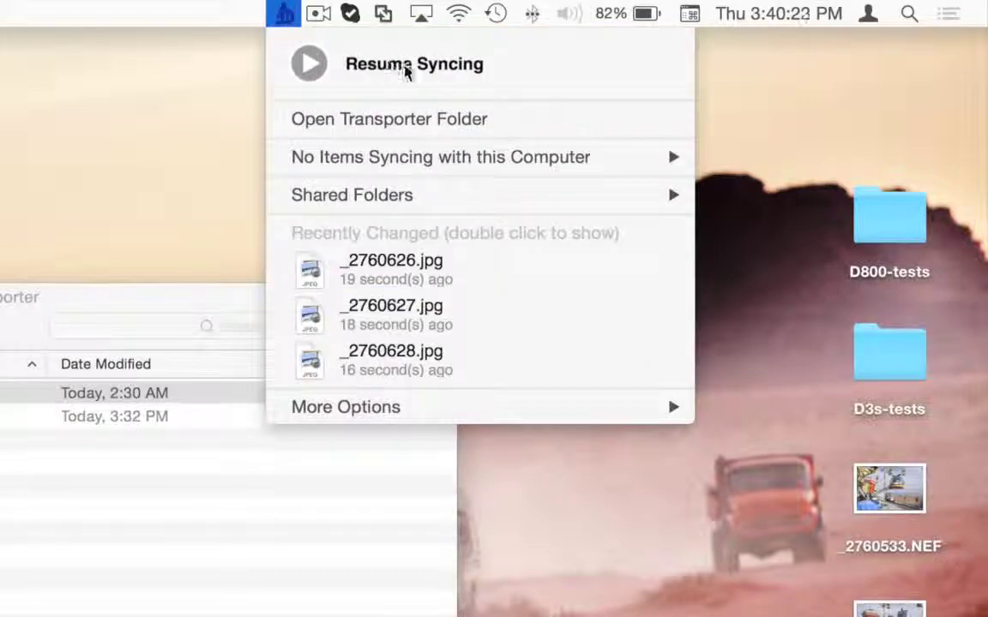
click(311, 66)
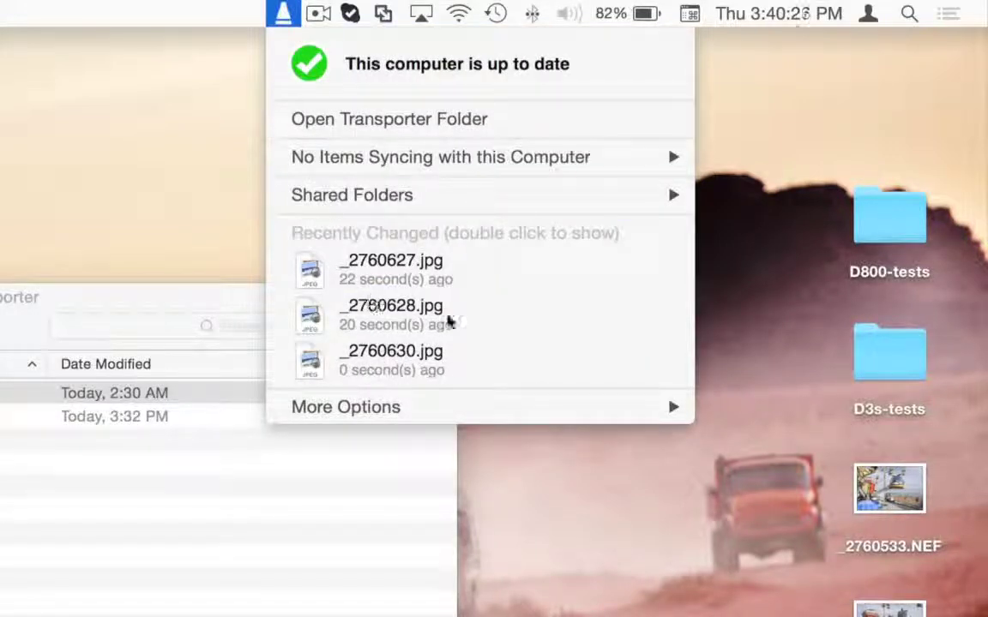
mouse_move(452, 420)
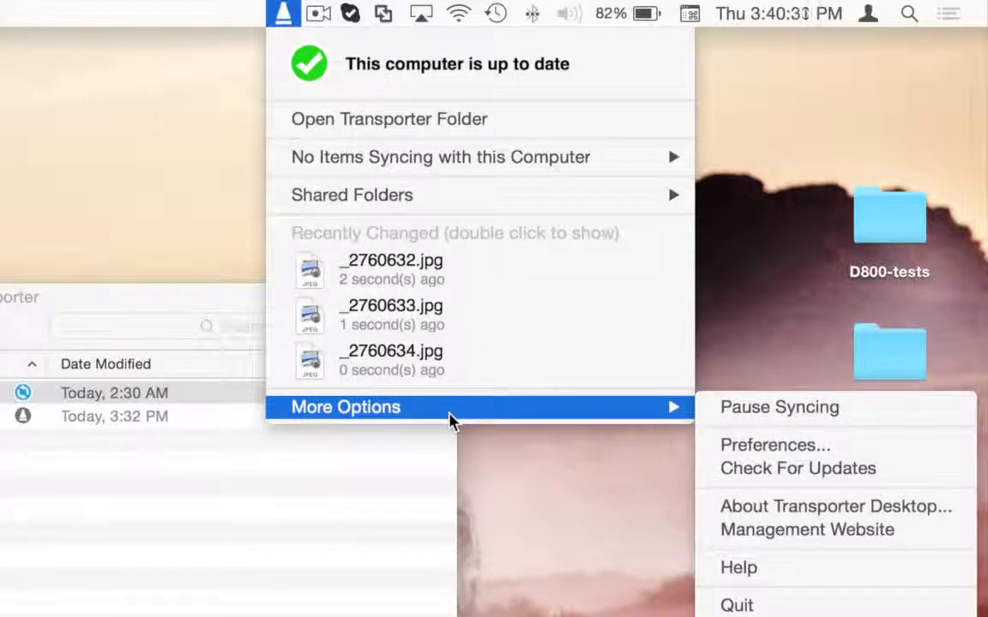
Step: Open Transporter Preferences from More Options, review General, and switch to the Account page
mouse_move(668, 409)
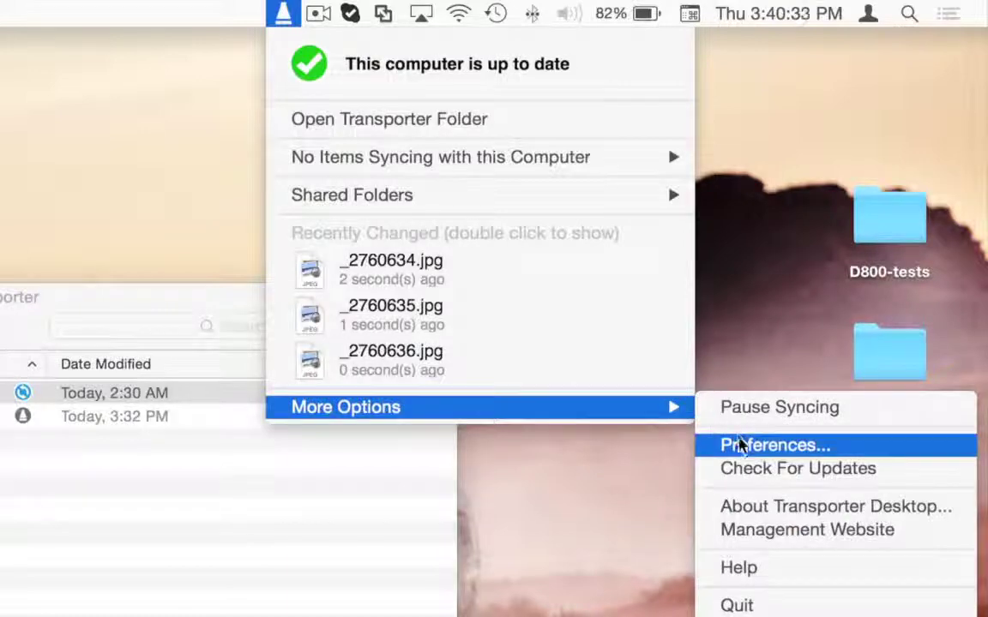
click(738, 448)
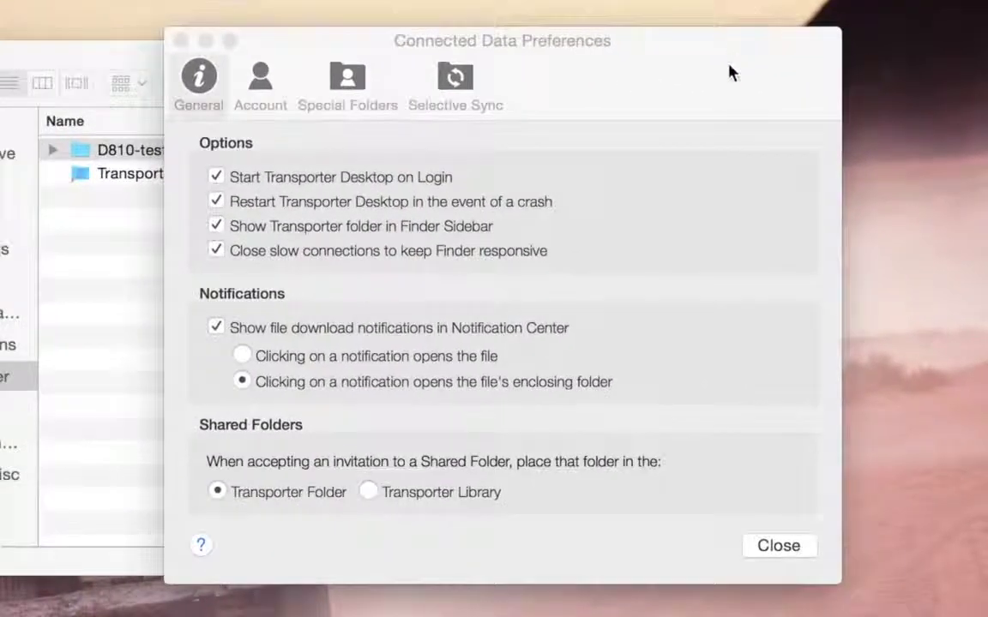
click(730, 73)
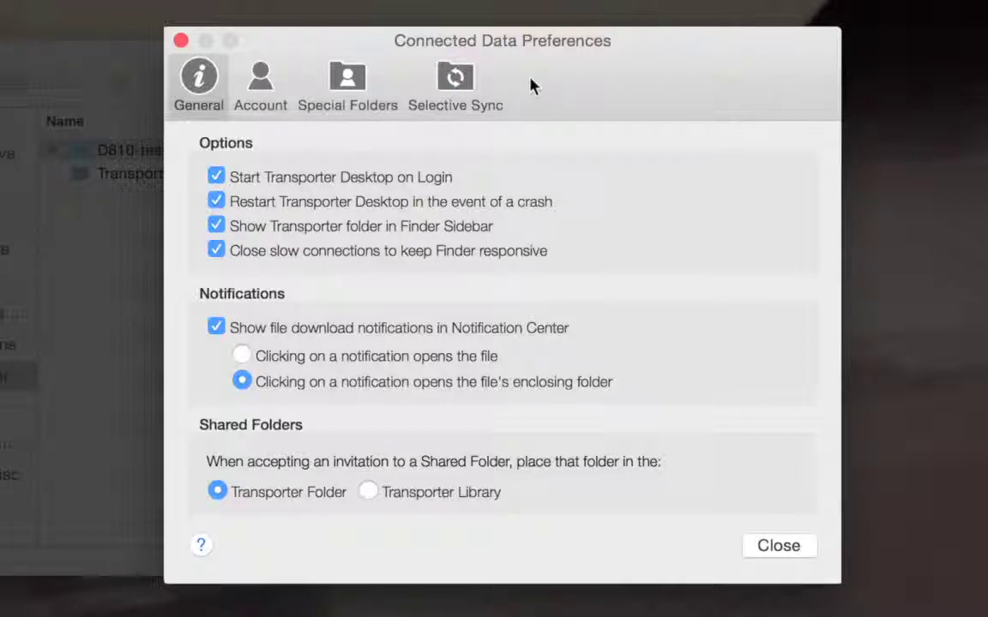
click(260, 90)
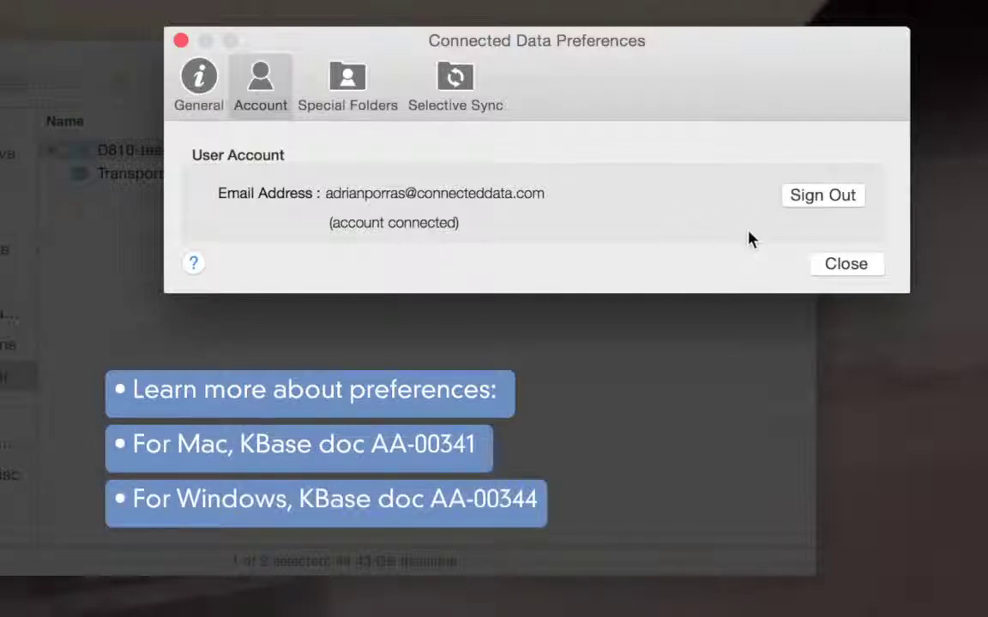
Step: Close Preferences and check for updates, confirming Transporter Desktop is already up to date
click(845, 263)
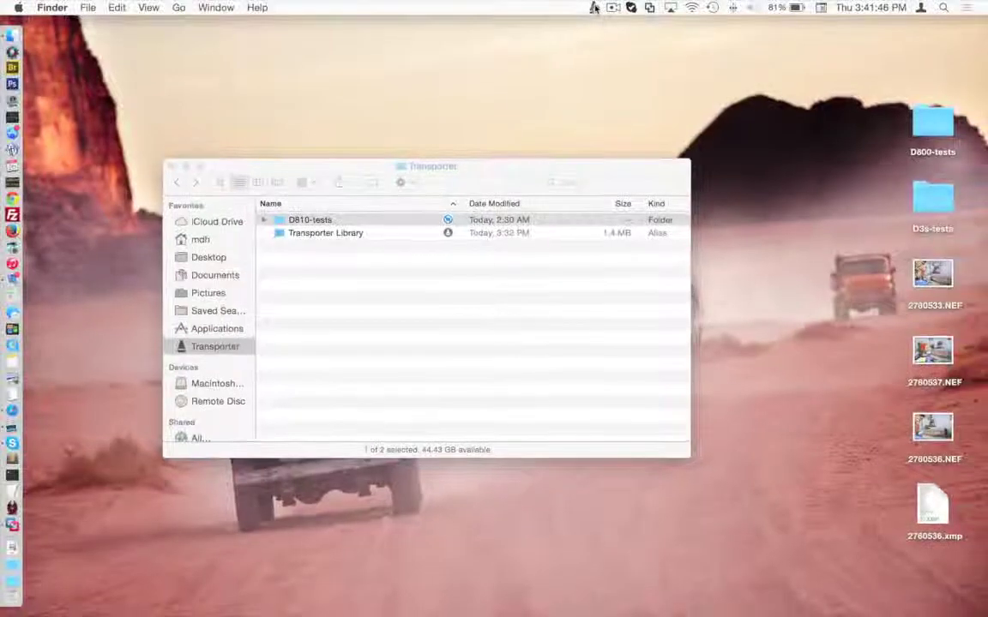
click(594, 8)
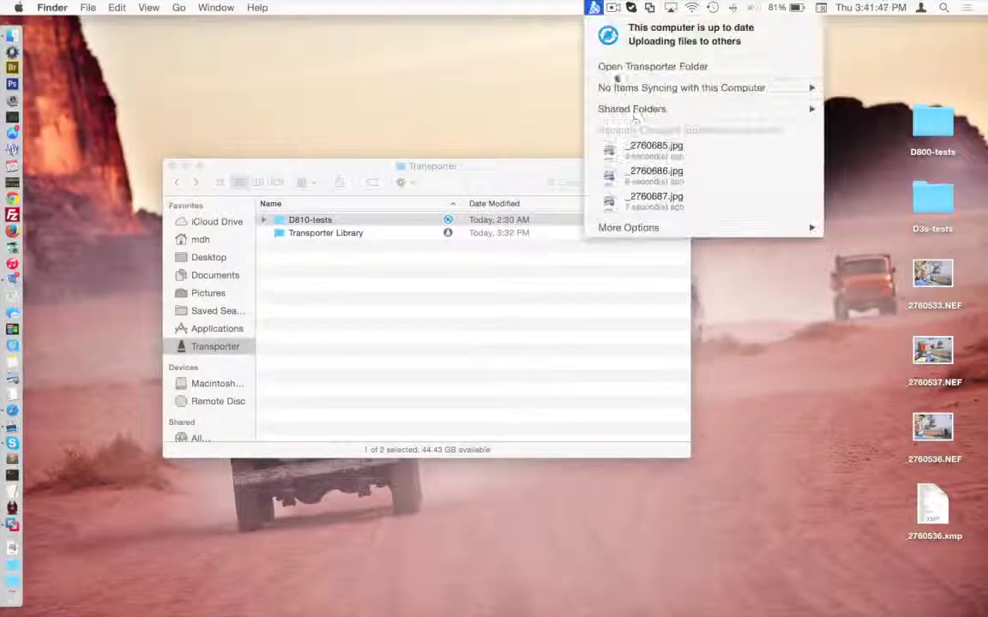
mouse_move(811, 227)
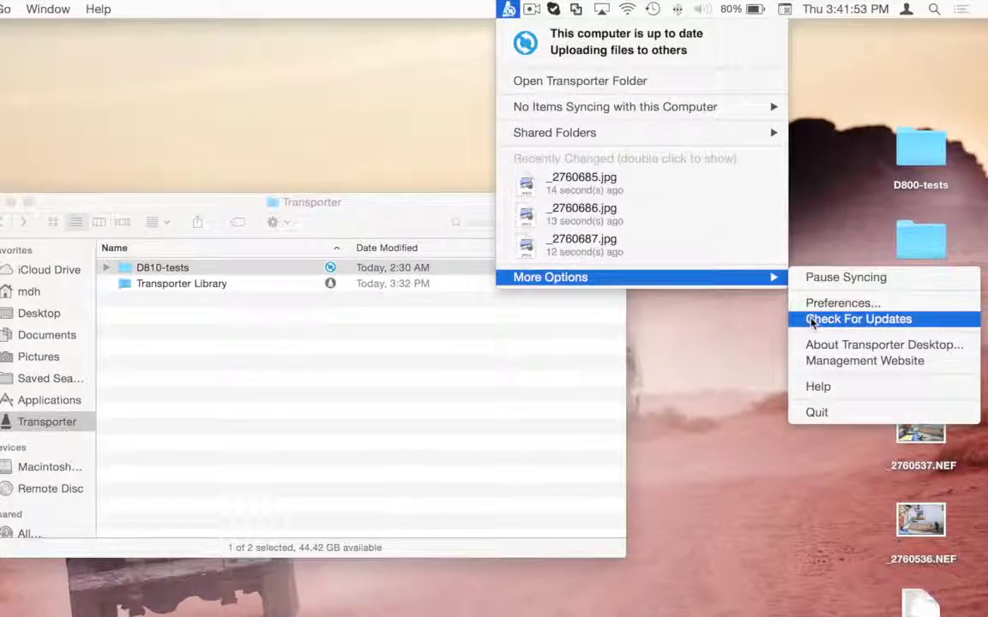
click(813, 321)
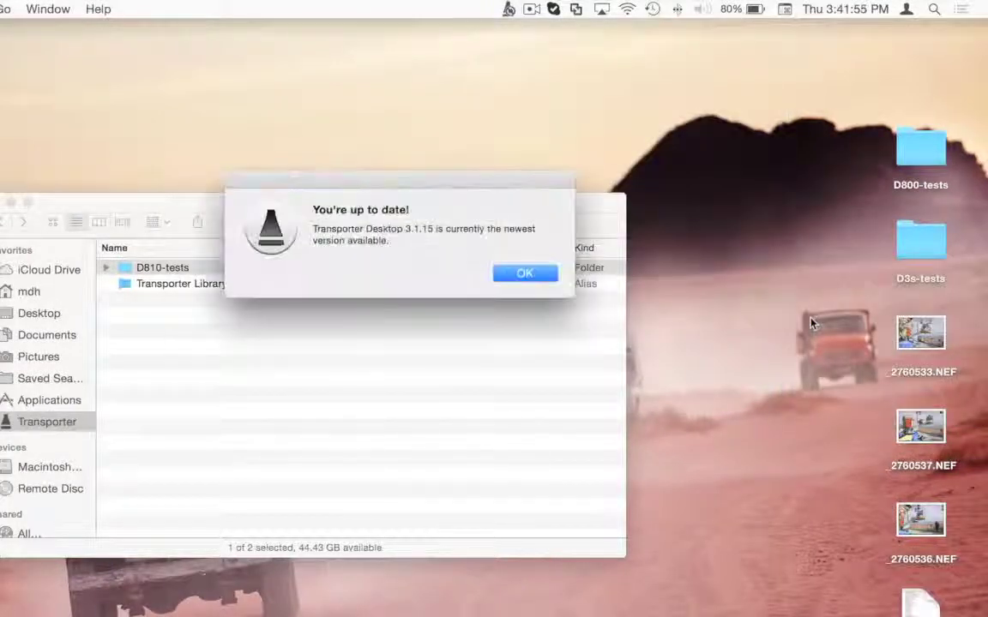
click(520, 273)
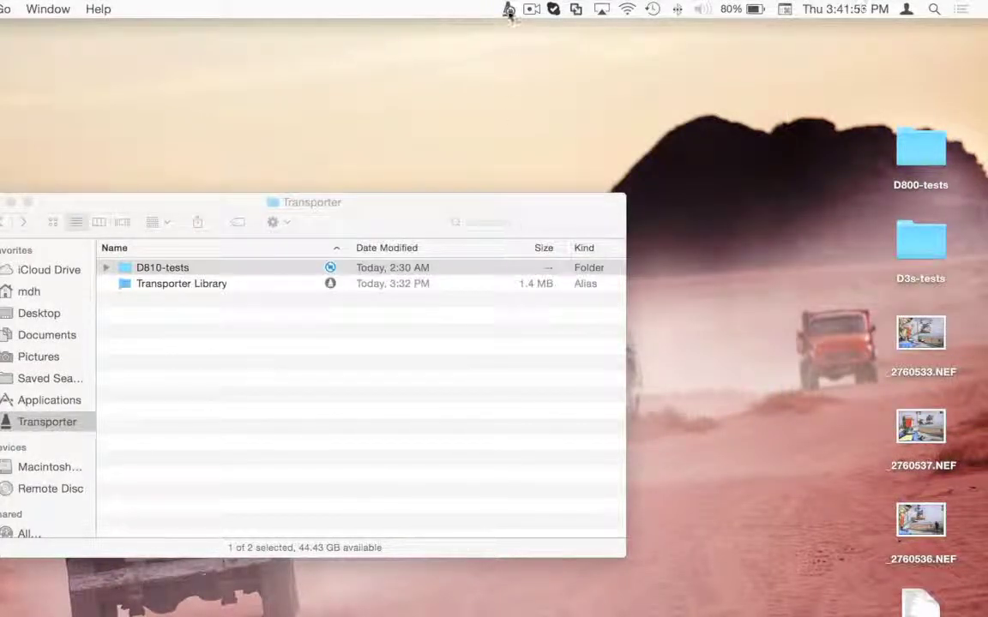
Step: View the About window for version 3.1.15 and its Diagnostics options, then reopen More Options
click(508, 9)
mouse_move(551, 277)
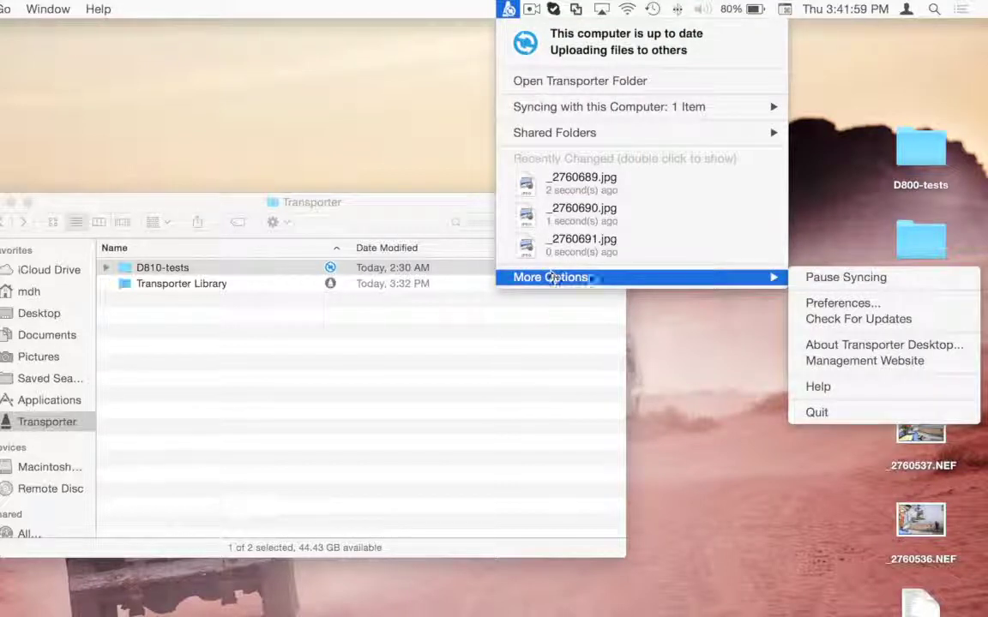
click(850, 347)
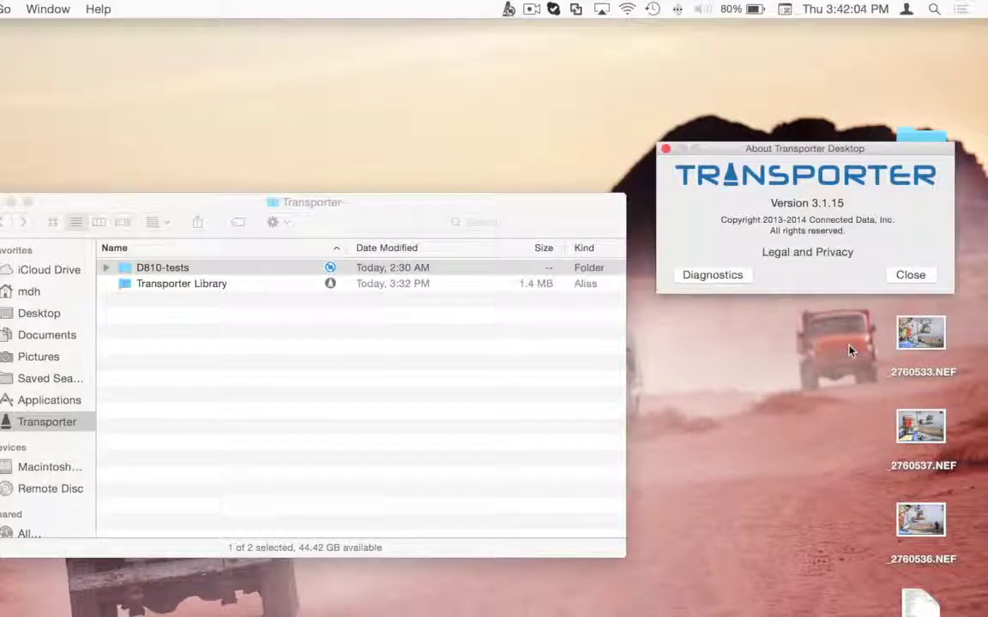
click(739, 277)
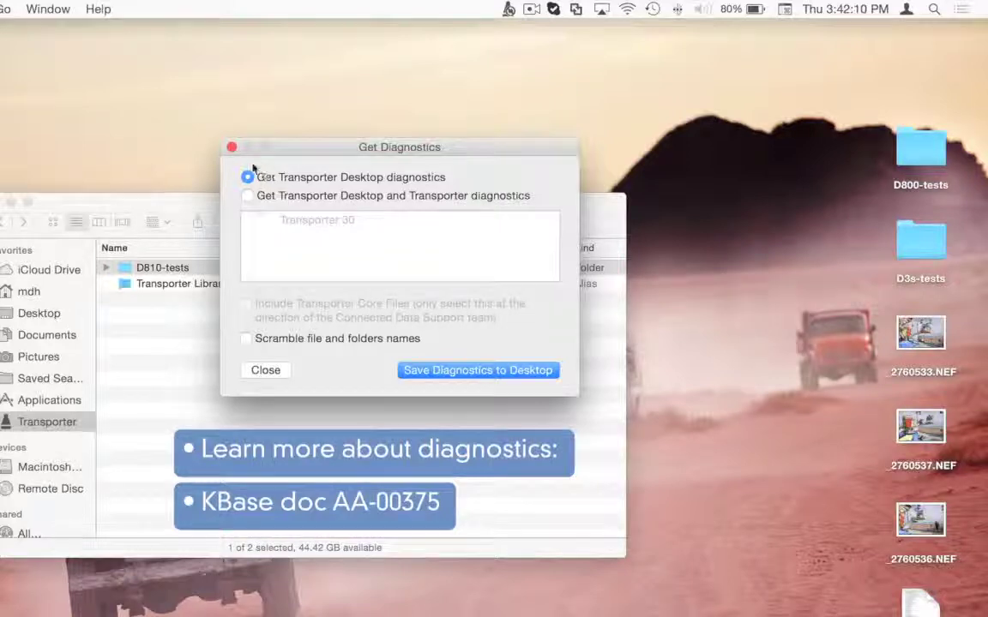
click(231, 148)
click(508, 9)
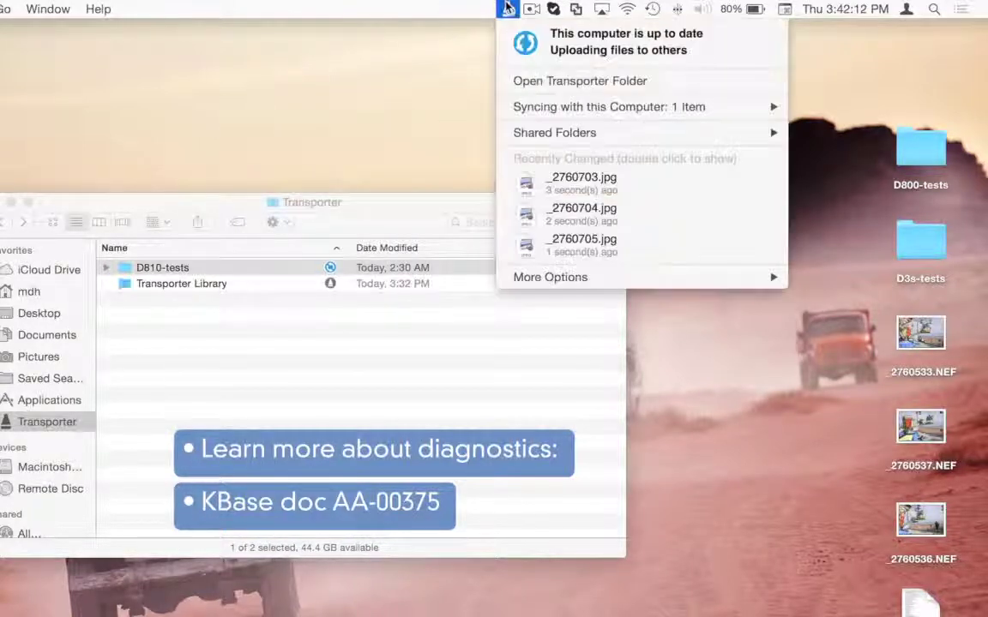
mouse_move(553, 281)
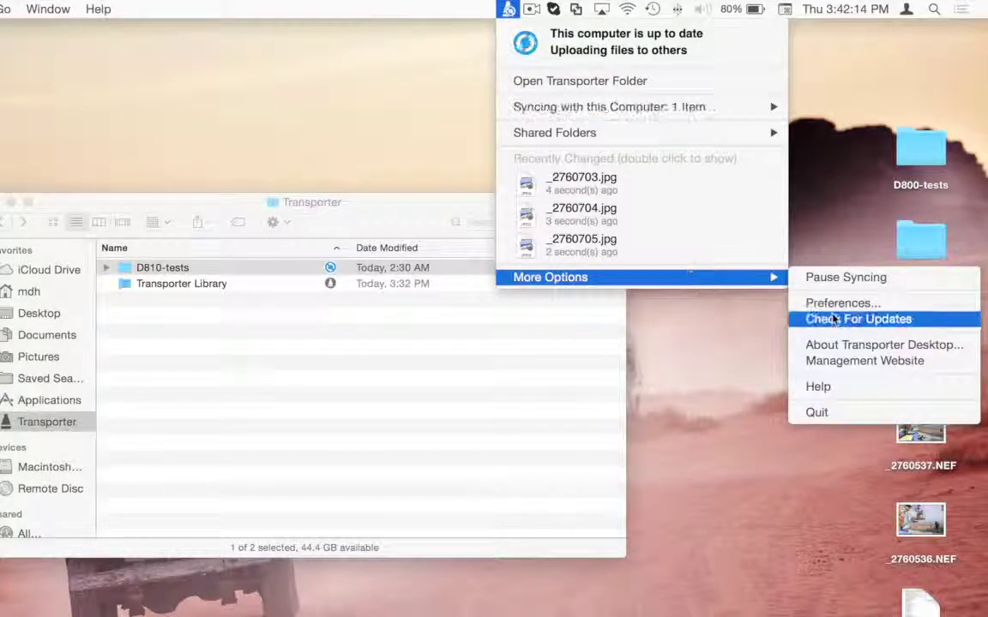
Step: Open the management website, look over the empty Messages page, then go to Shared Folders
click(851, 361)
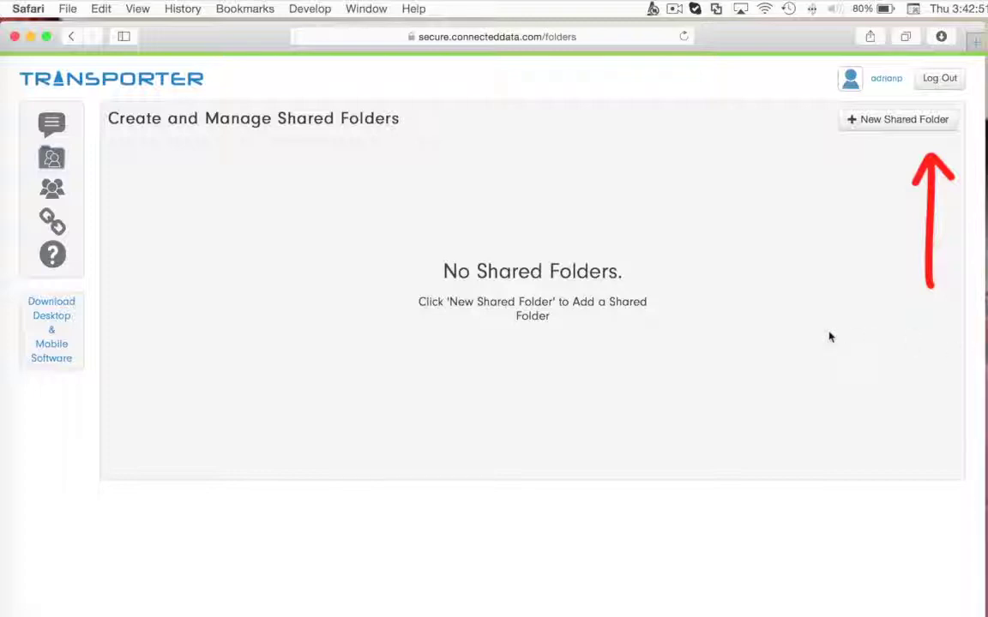
click(55, 124)
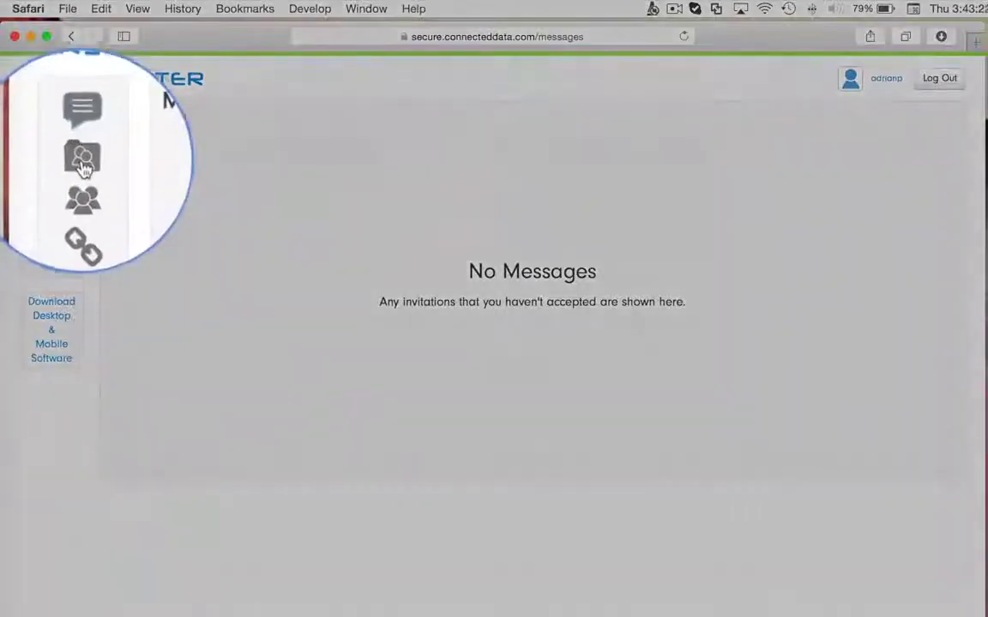
click(51, 161)
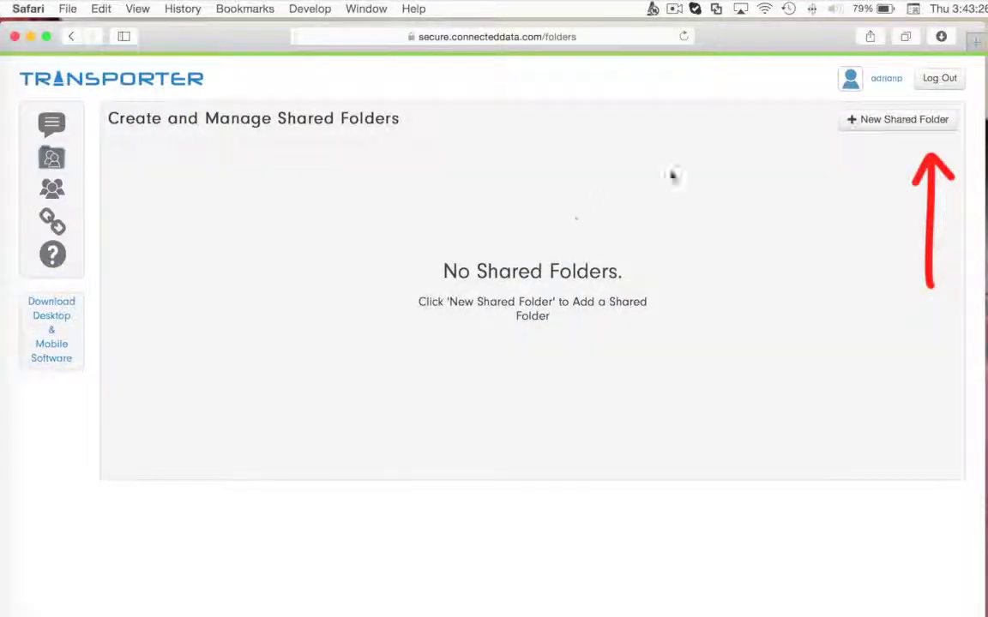
Step: Create a new shared folder with a chosen name, keeping access for users without Transporters
click(893, 121)
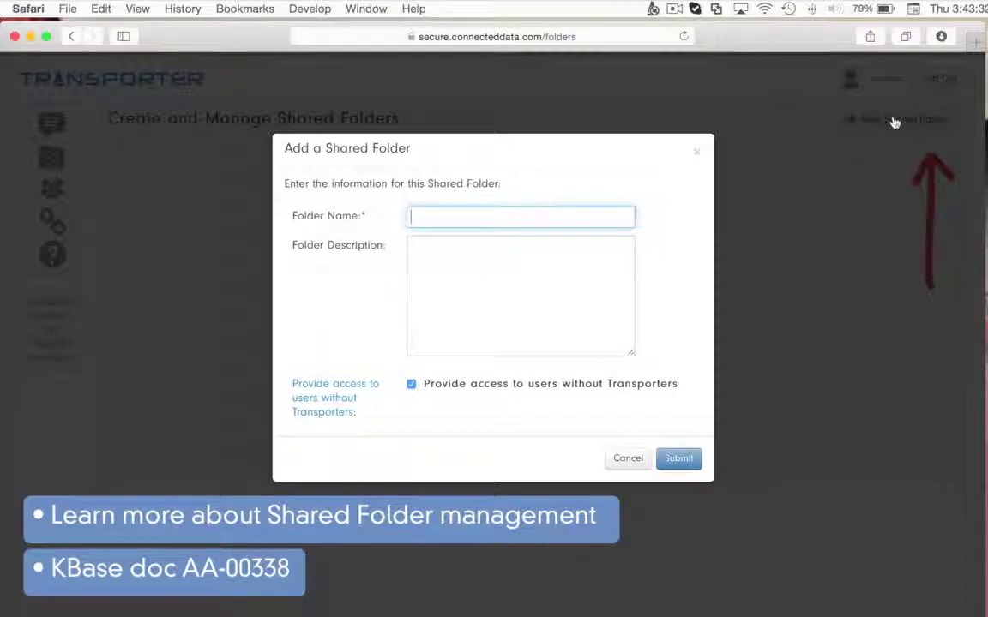
text(Adrian's new stuff)
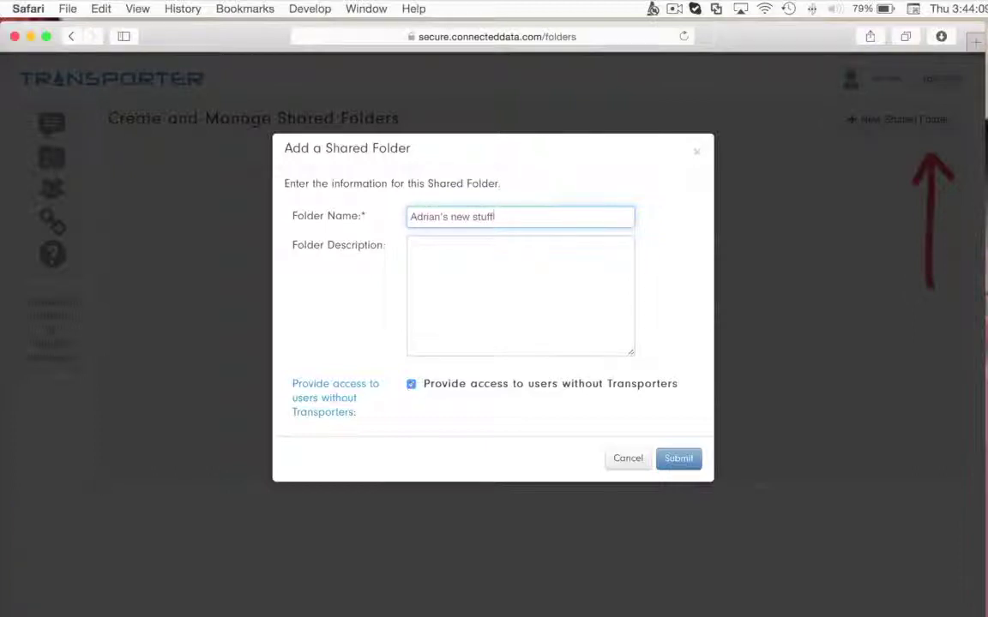
click(688, 461)
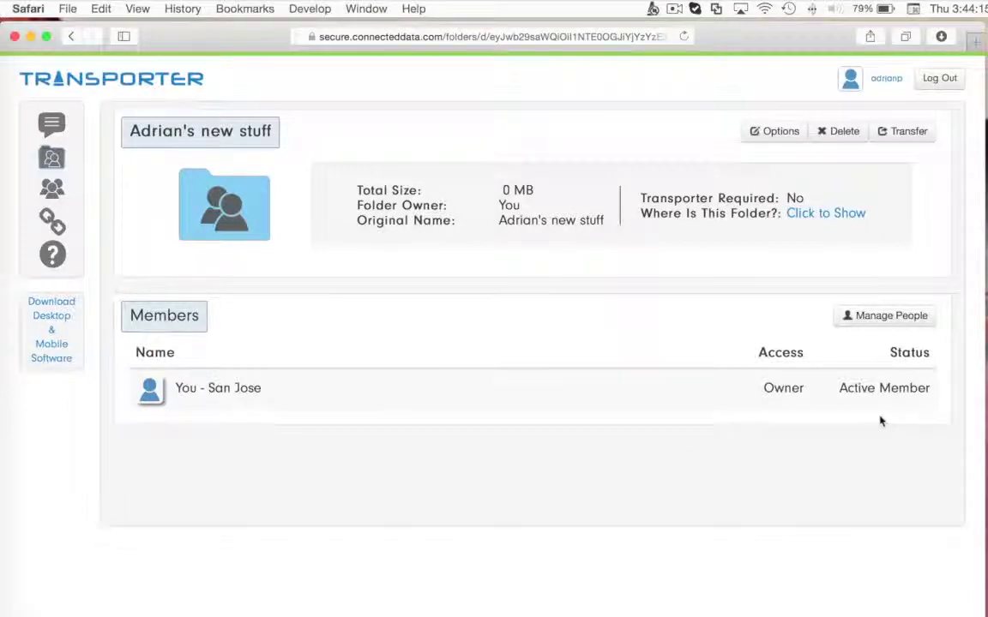
Step: In Finder's Transporter folder, create a new folder named as the user's second folder
click(942, 343)
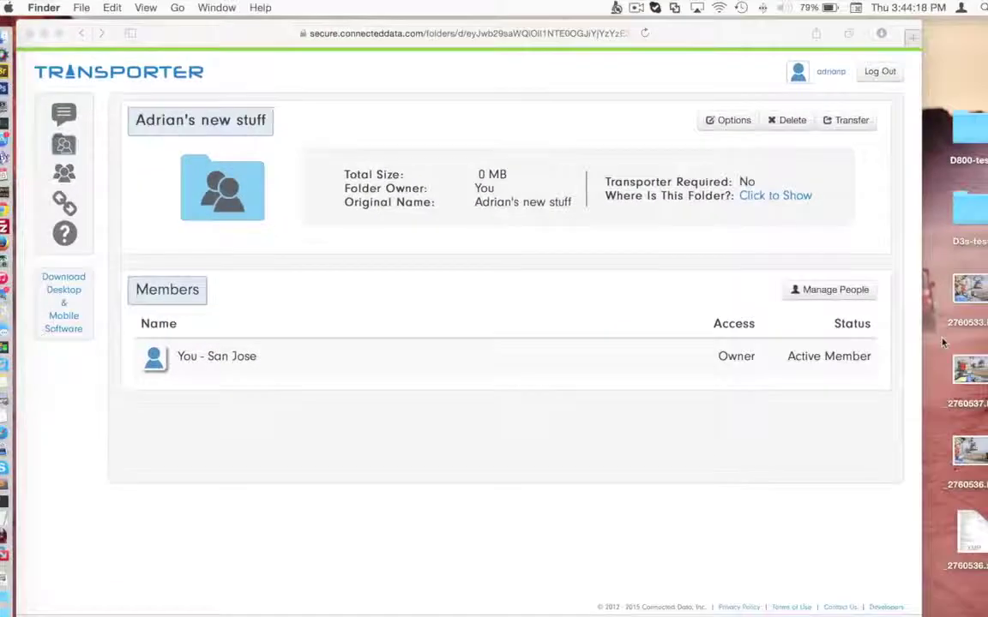
key(super+Tab)
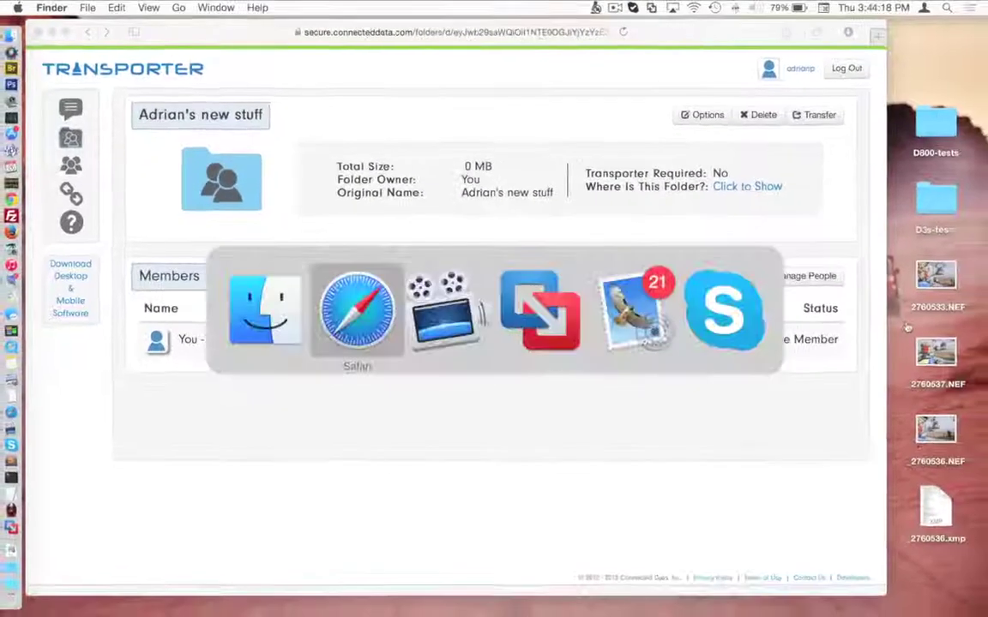
key(super+Tab)
key(super+Tab)
key(super+Tab)
key(super+Tab)
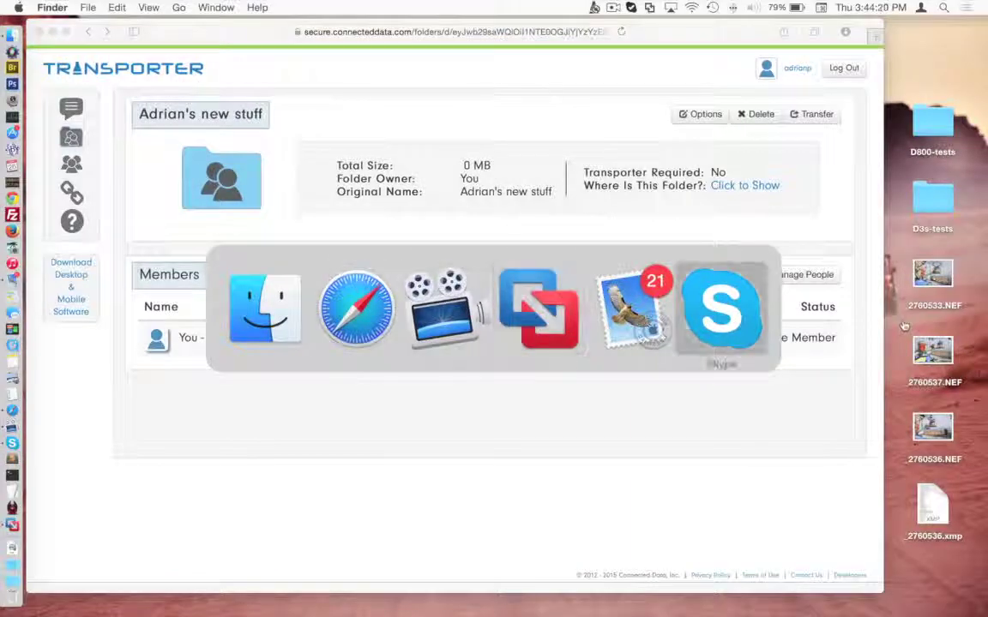
key(super+Tab)
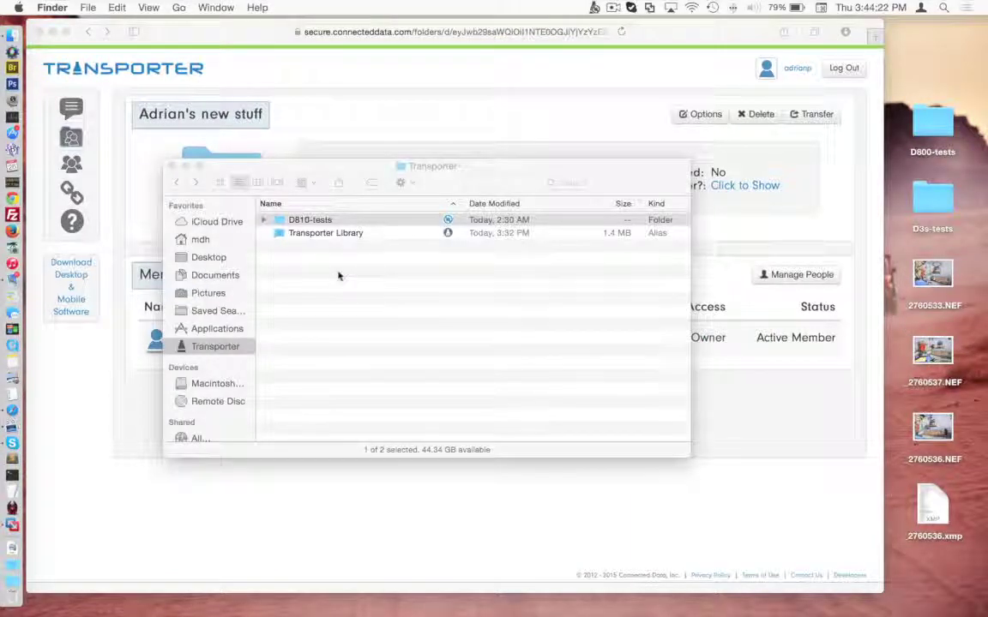
key(super+shift+n)
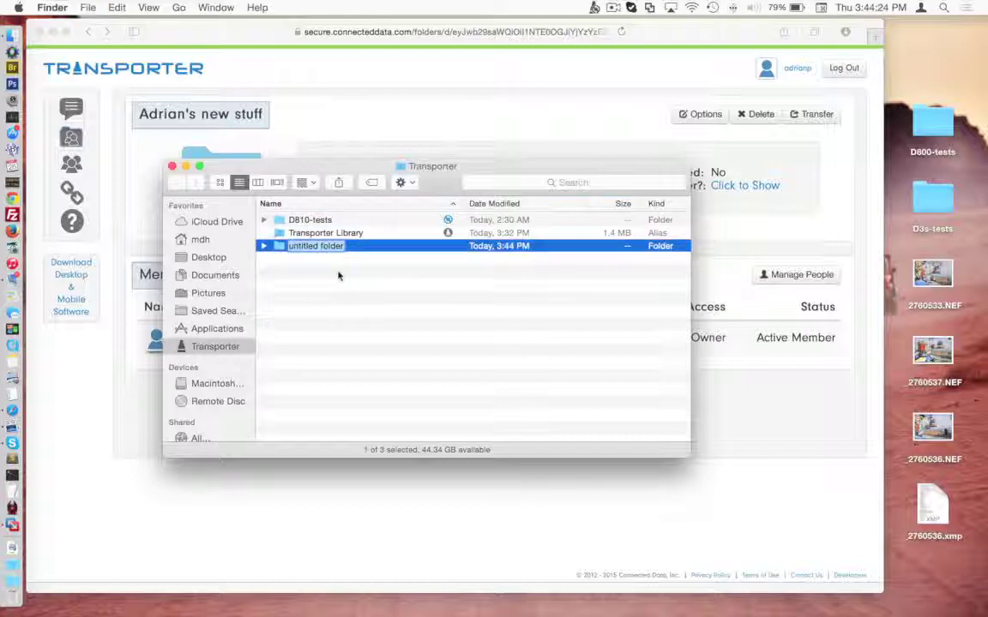
text(Arian's)
text( second folder)
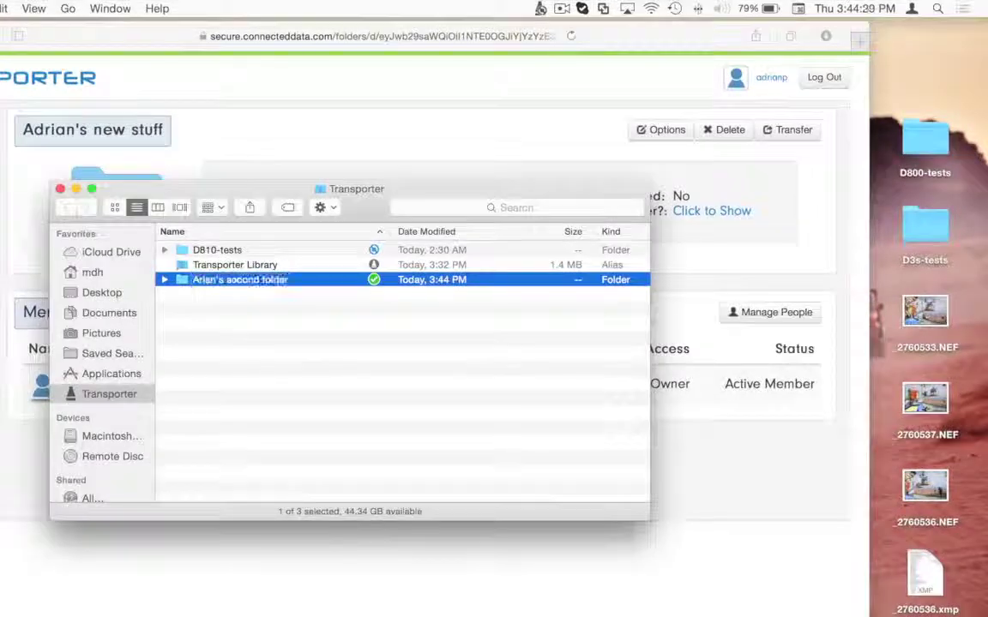
key(Return)
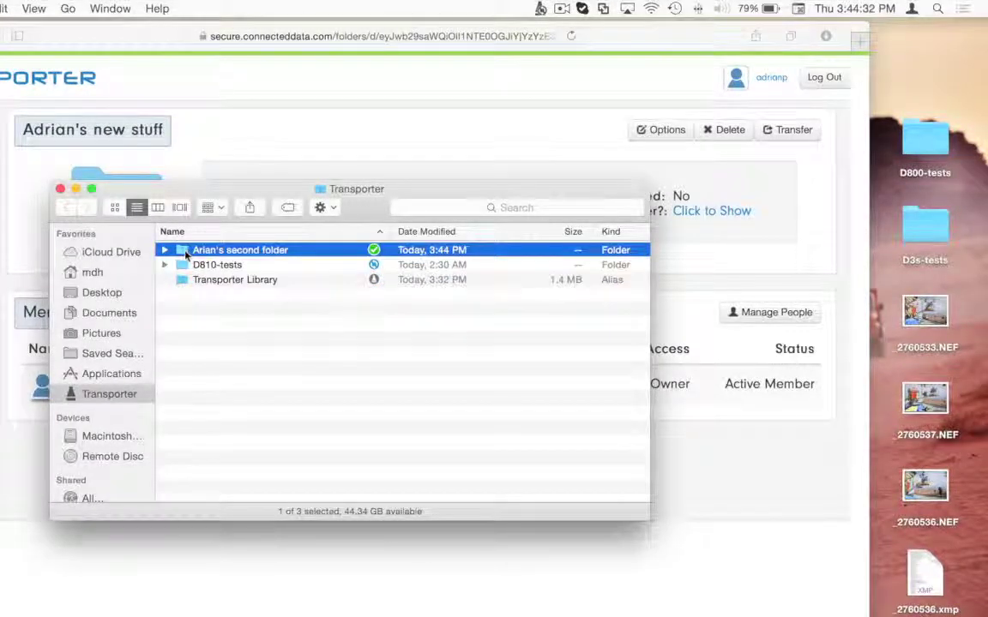
Step: Move the desktop photo _2760537.NEF into the new folder, then return to the Transporter folder
double_click(185, 254)
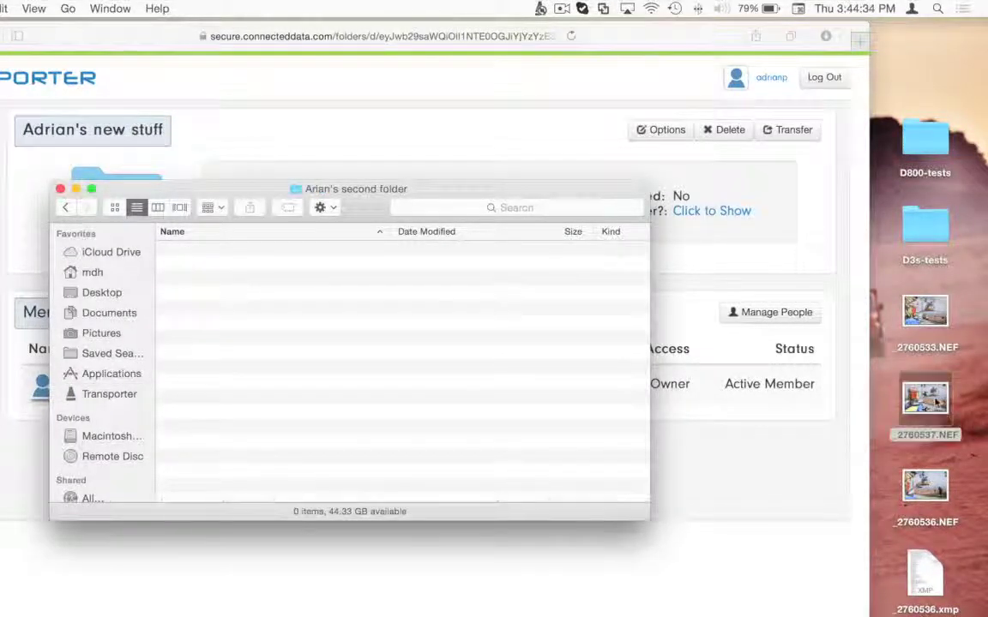
drag(936, 399, 363, 275)
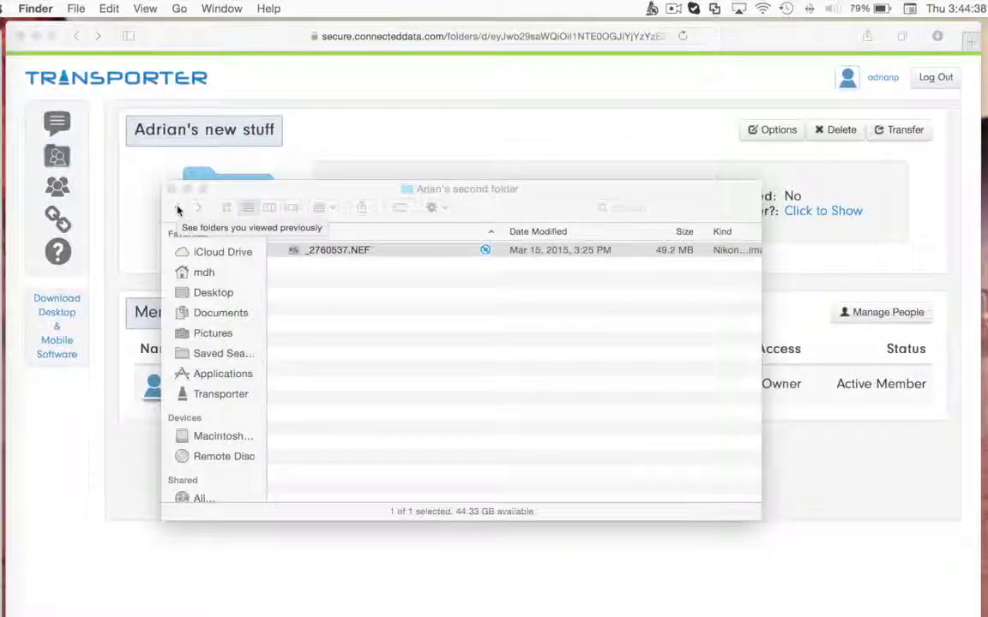
click(178, 211)
click(291, 254)
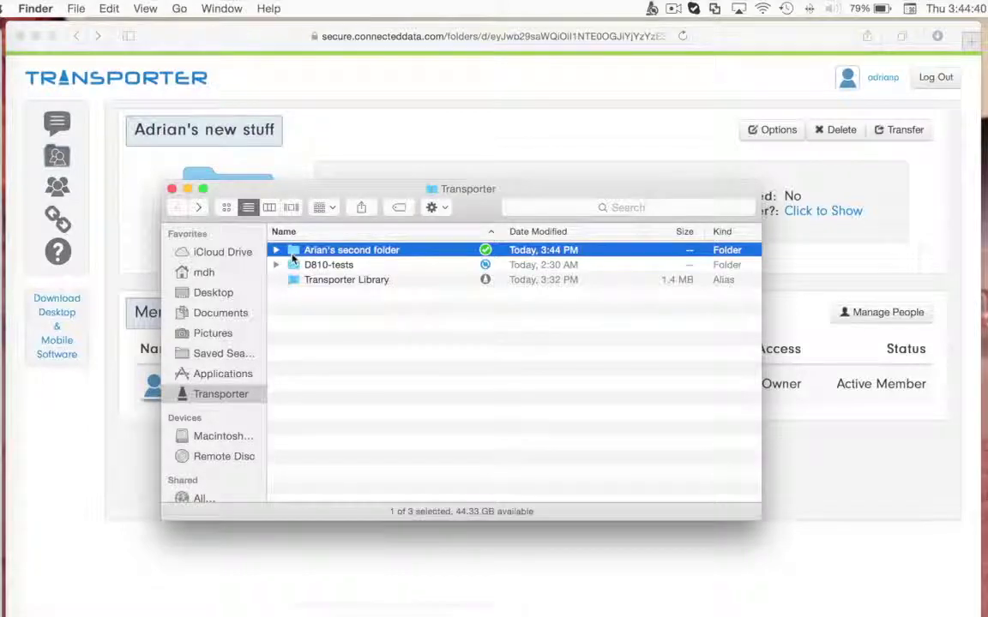
Step: Share the second folder from Finder's context menu, adding a searched colleague with Read & Write access
right_click(292, 255)
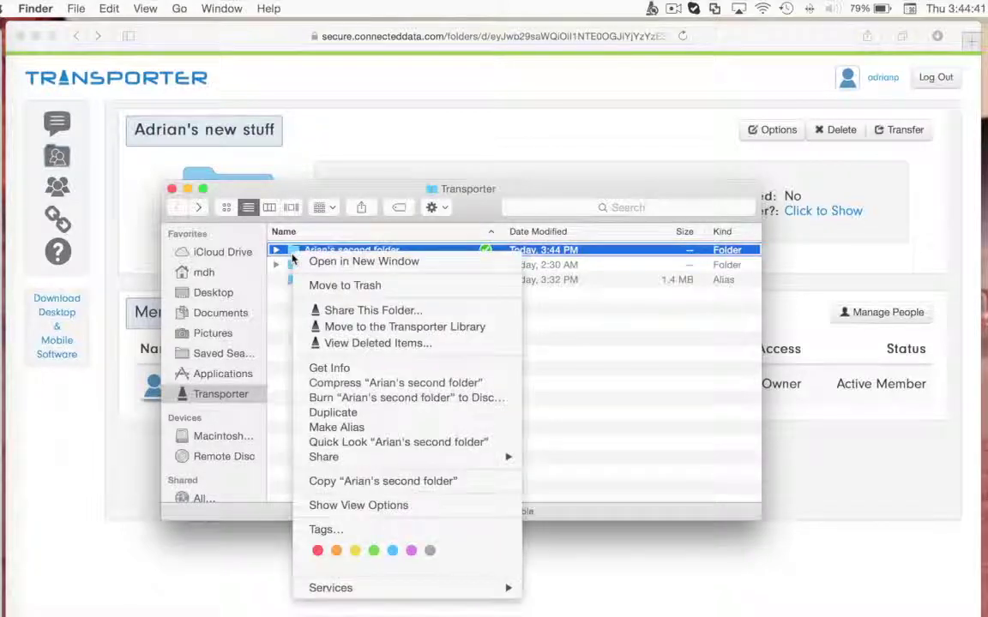
click(339, 313)
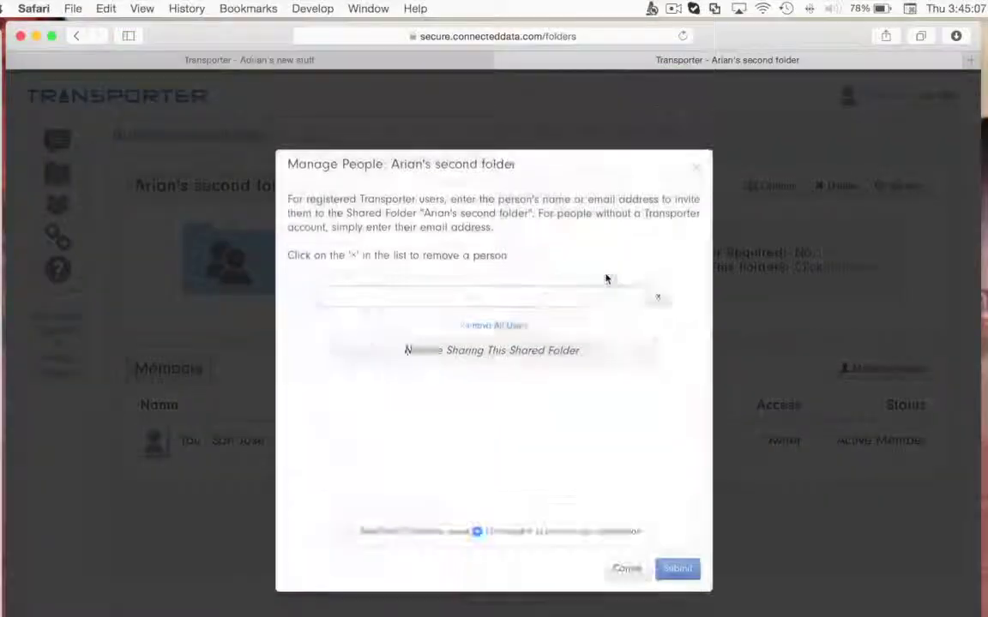
text(Douglas)
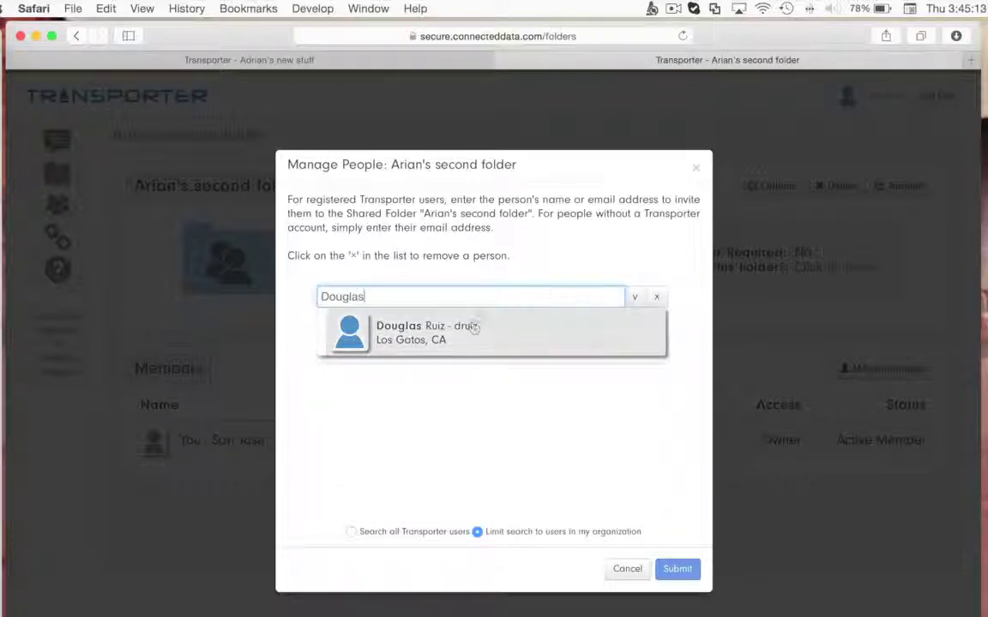
click(474, 329)
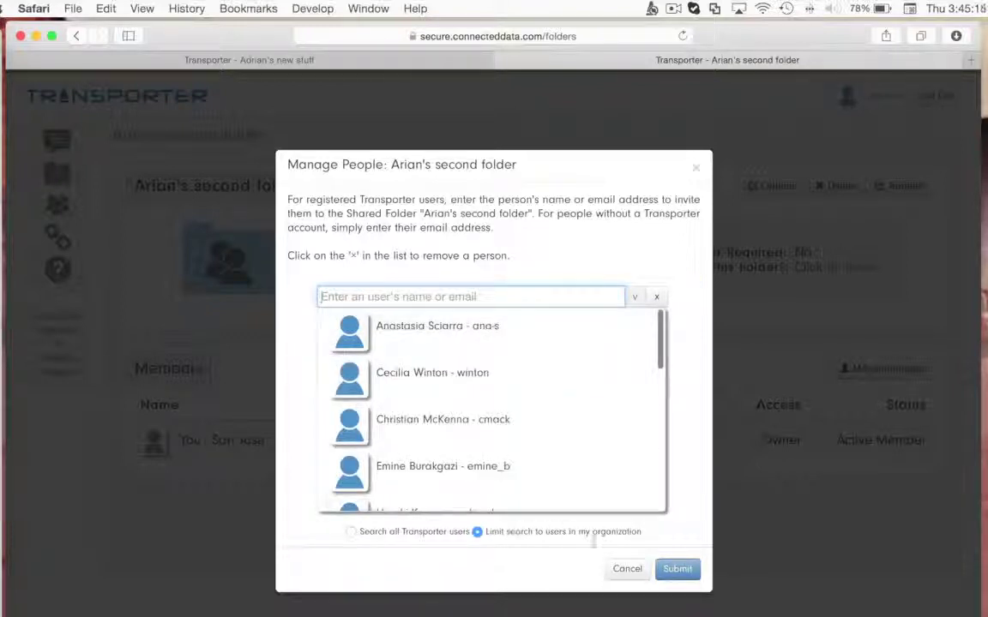
click(691, 570)
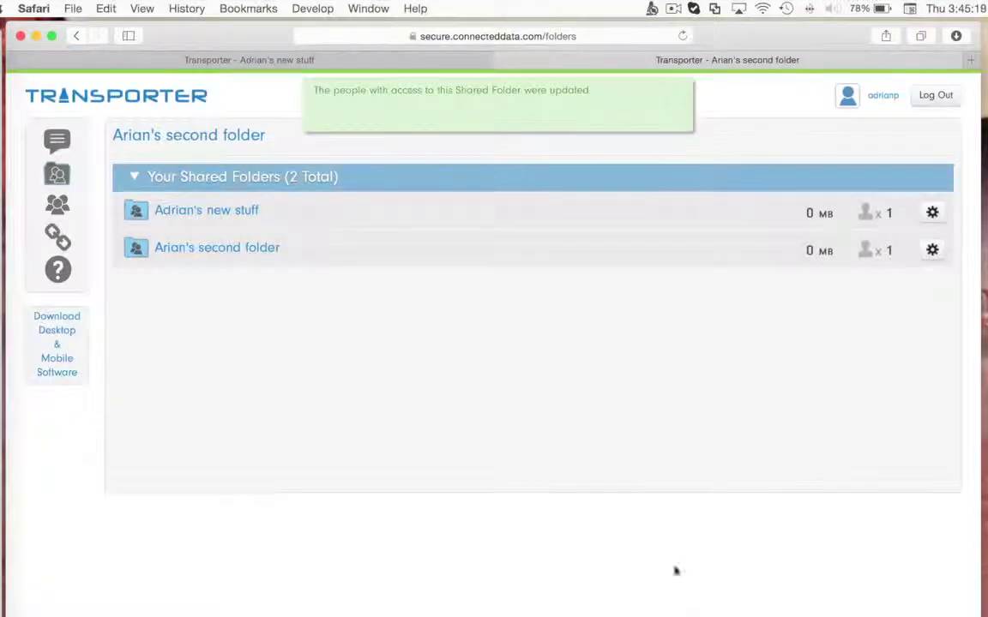
click(251, 248)
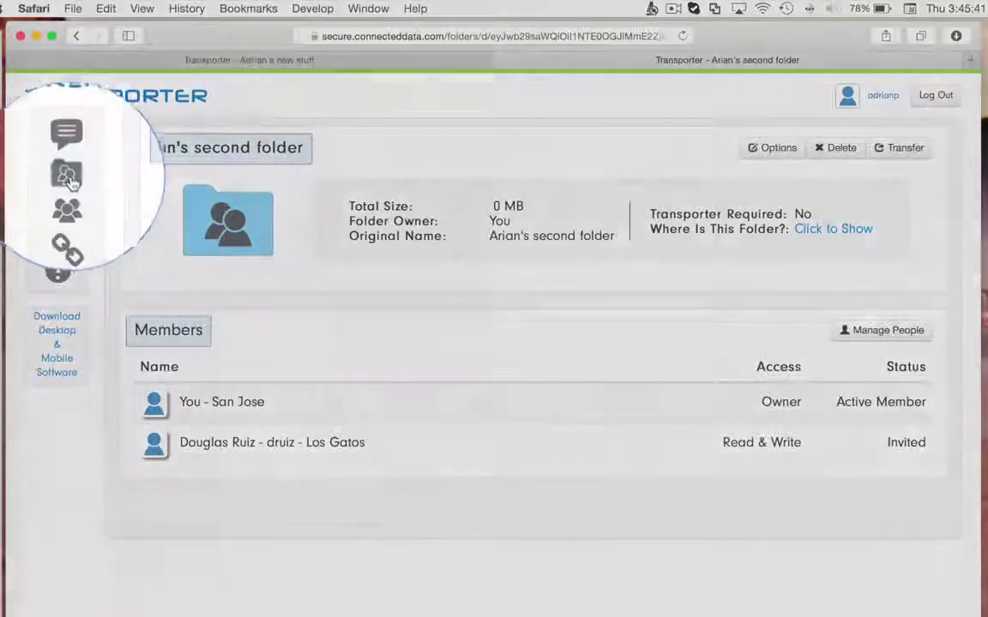
Step: Browse the Shared Folders and Groups pages, then open the Engineers group with its five users
click(60, 178)
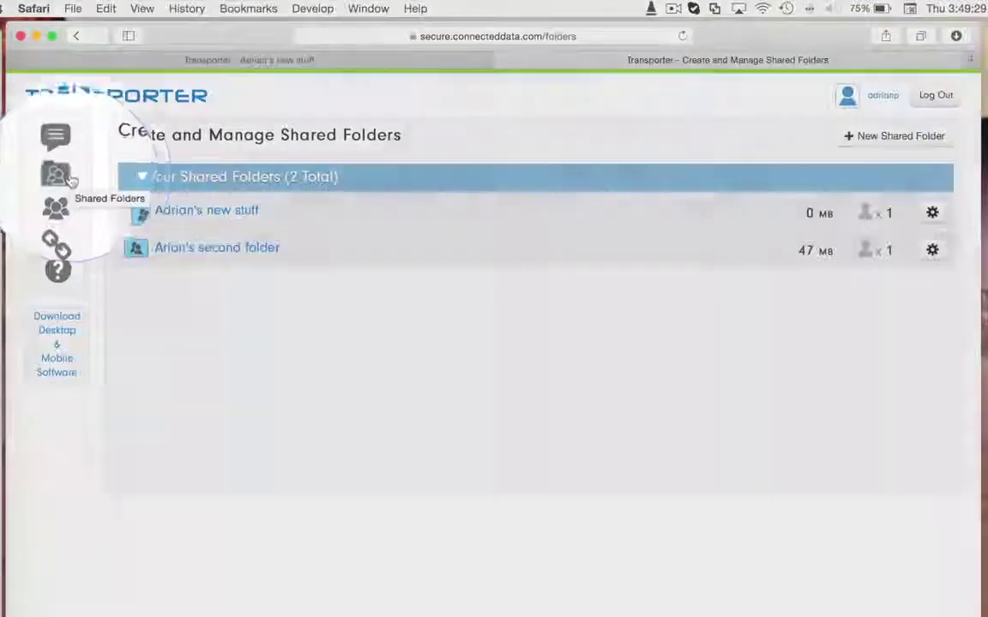
click(53, 208)
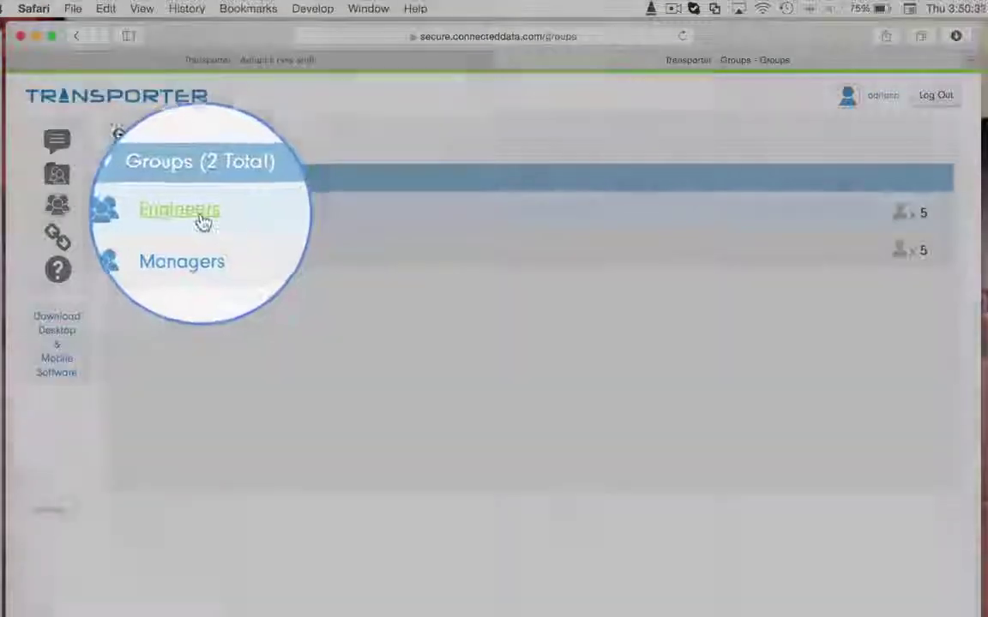
click(200, 214)
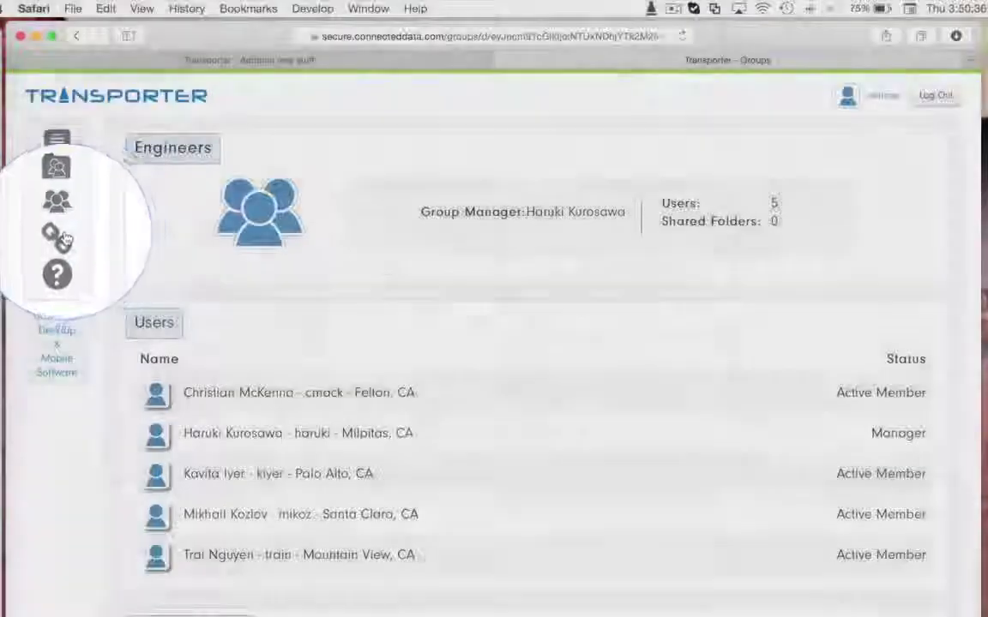
Step: Check the empty Links page, then switch back to Finder's Transporter folder window
click(64, 238)
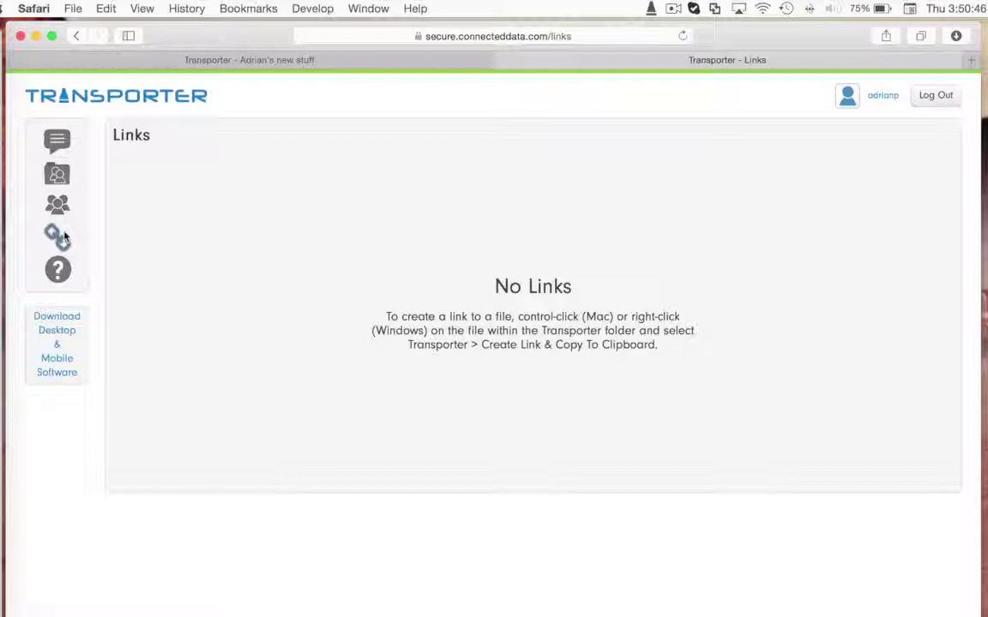
key(super+Tab)
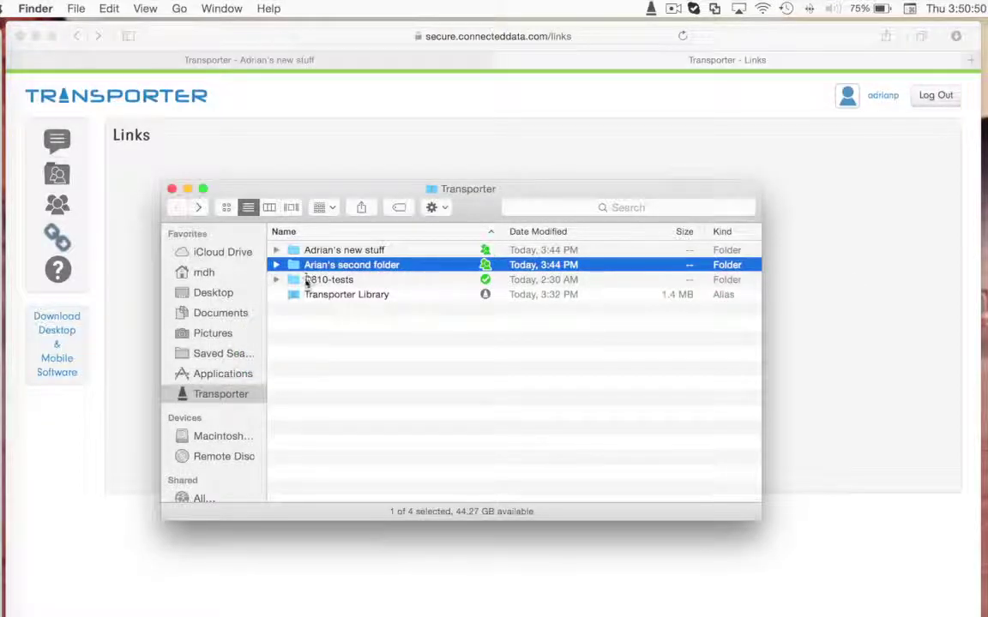
Step: In D810-tests > jpegs, create a Transporter link for _2760597.jpg and copy it to the clipboard
double_click(307, 281)
double_click(304, 251)
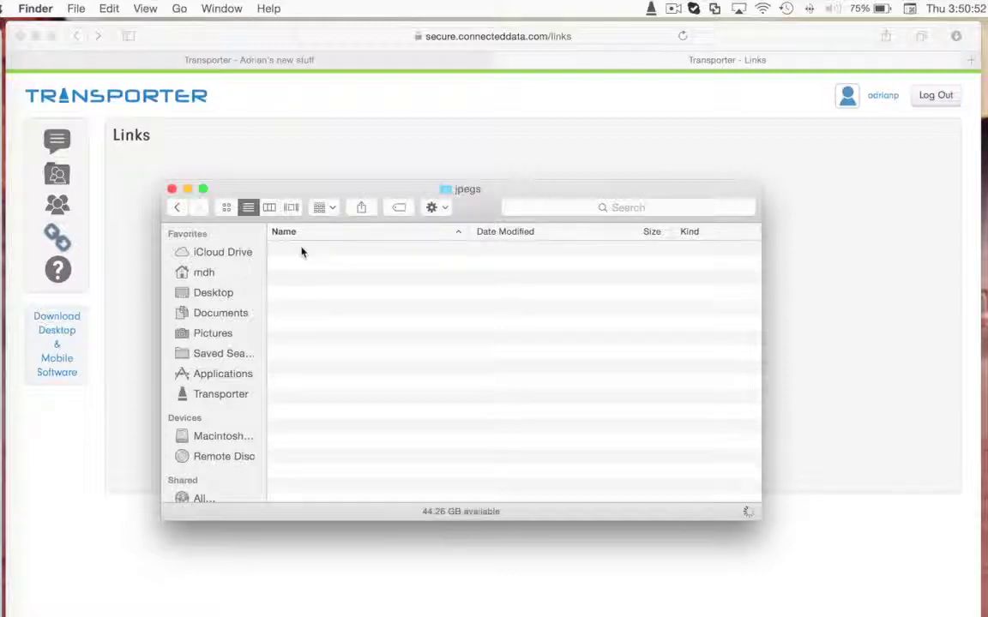
click(301, 250)
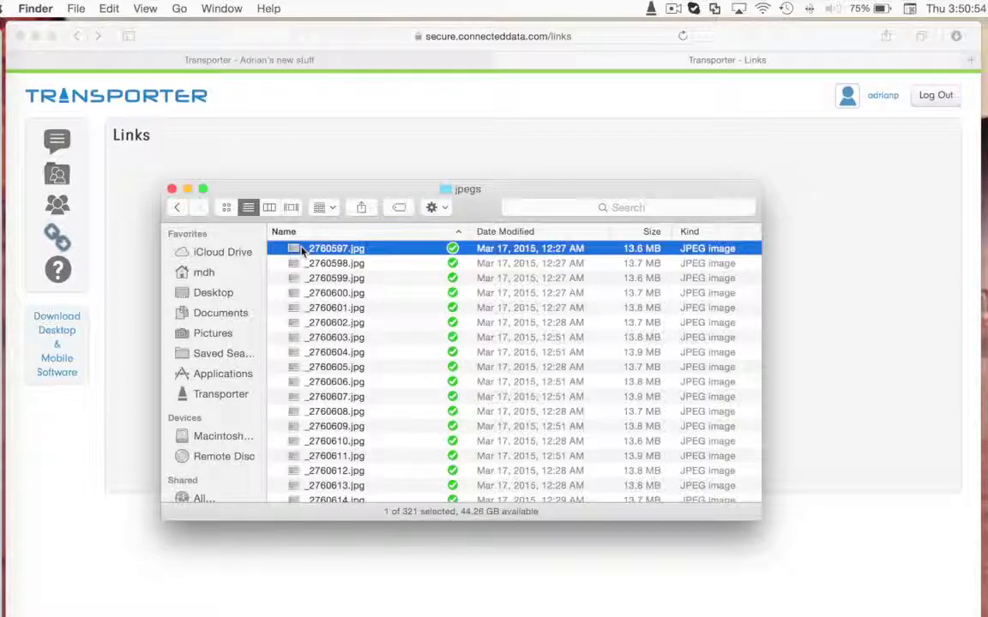
right_click(301, 249)
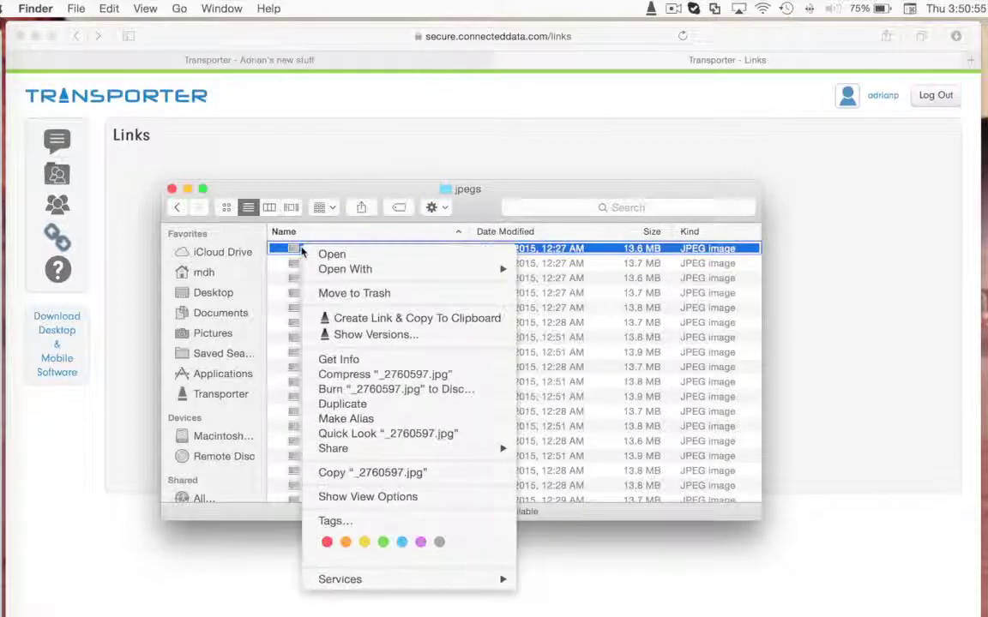
click(341, 320)
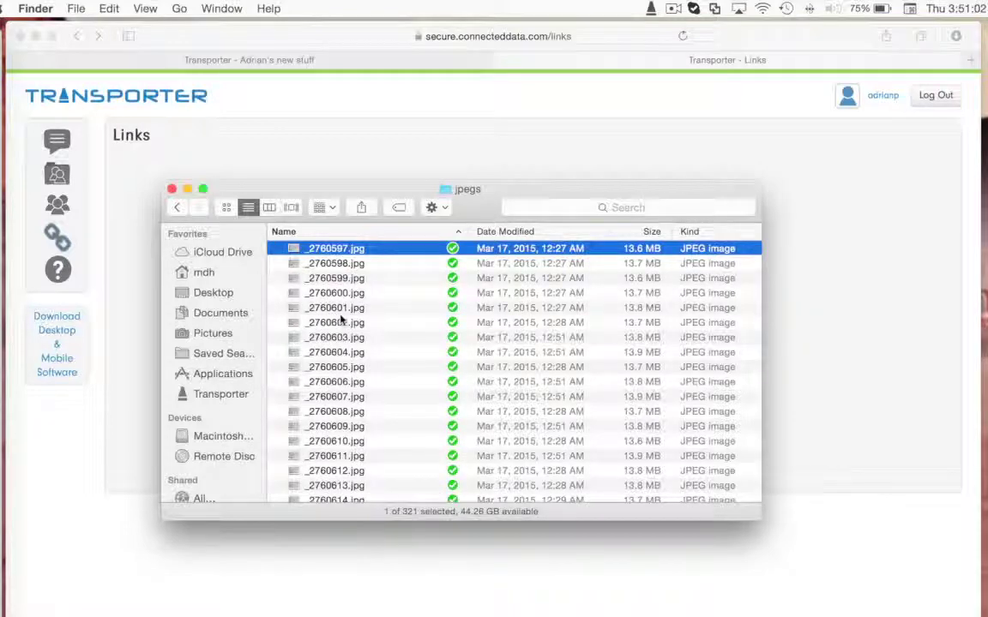
Step: Reload the Links page so _2760597.jpg appears, and copy its link URL
click(876, 343)
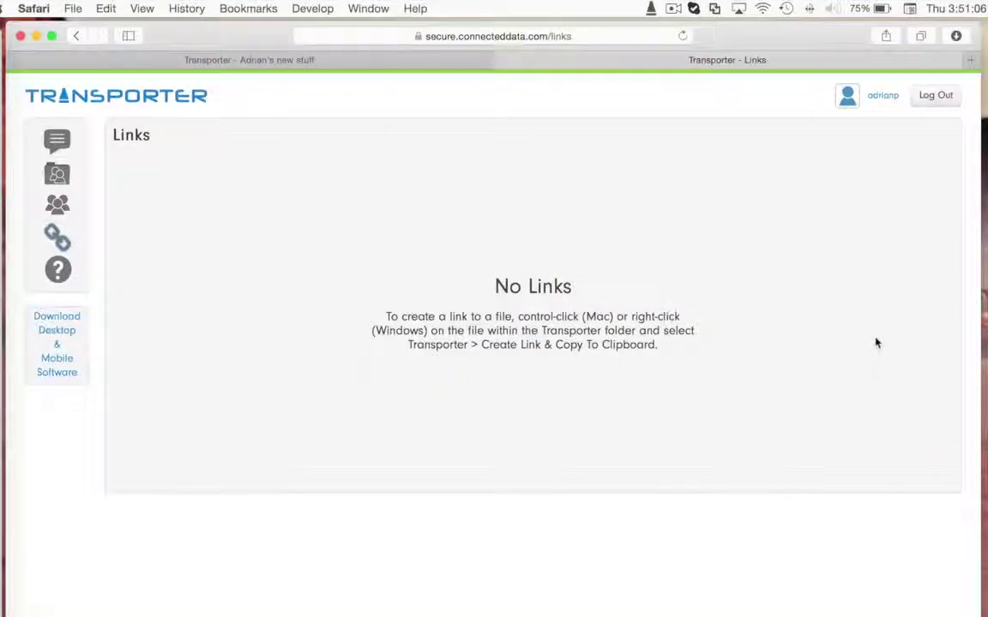
click(682, 36)
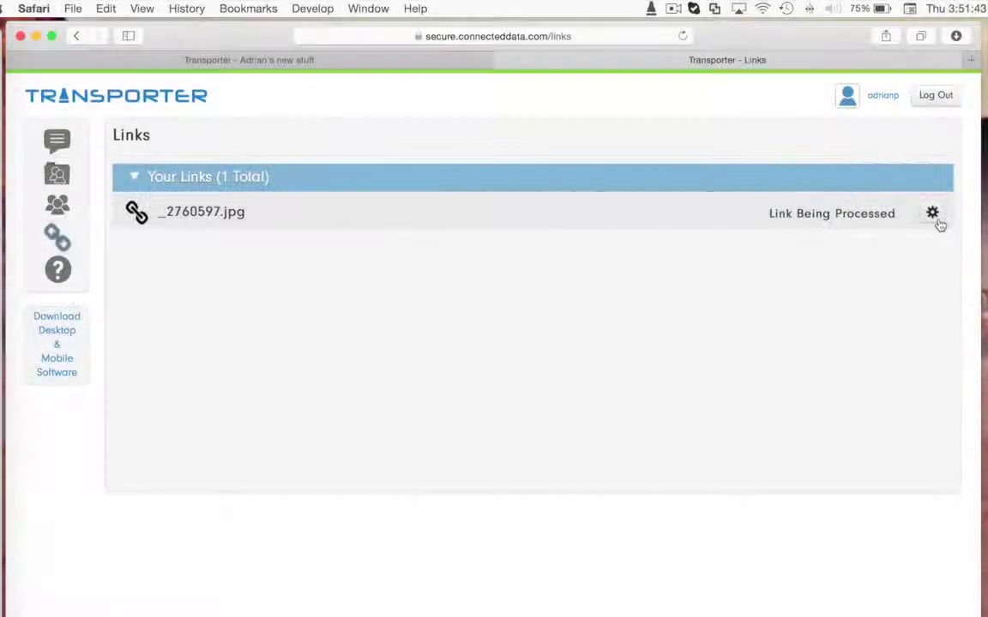
click(938, 221)
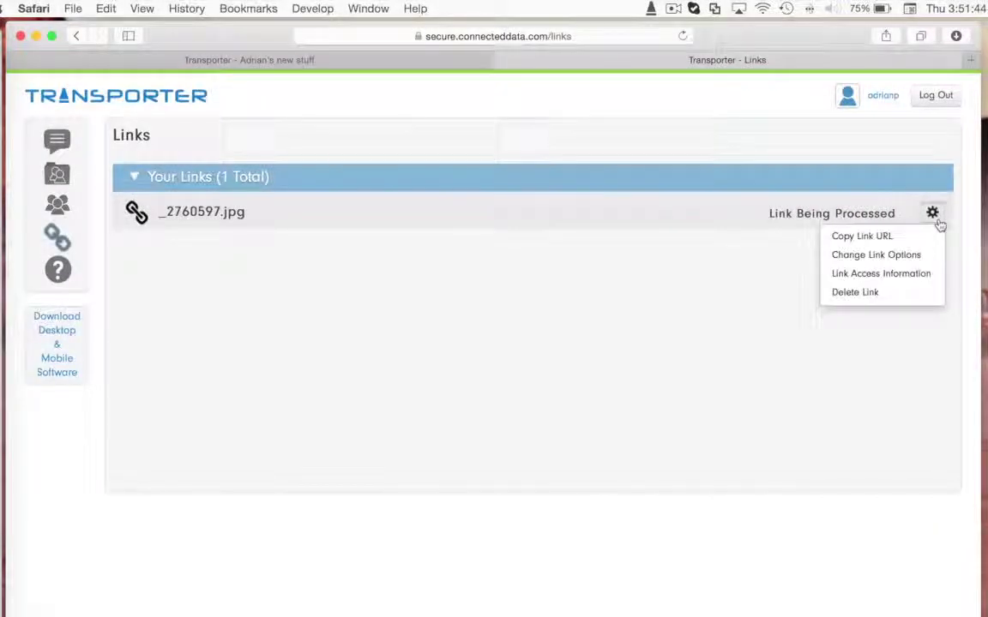
click(912, 239)
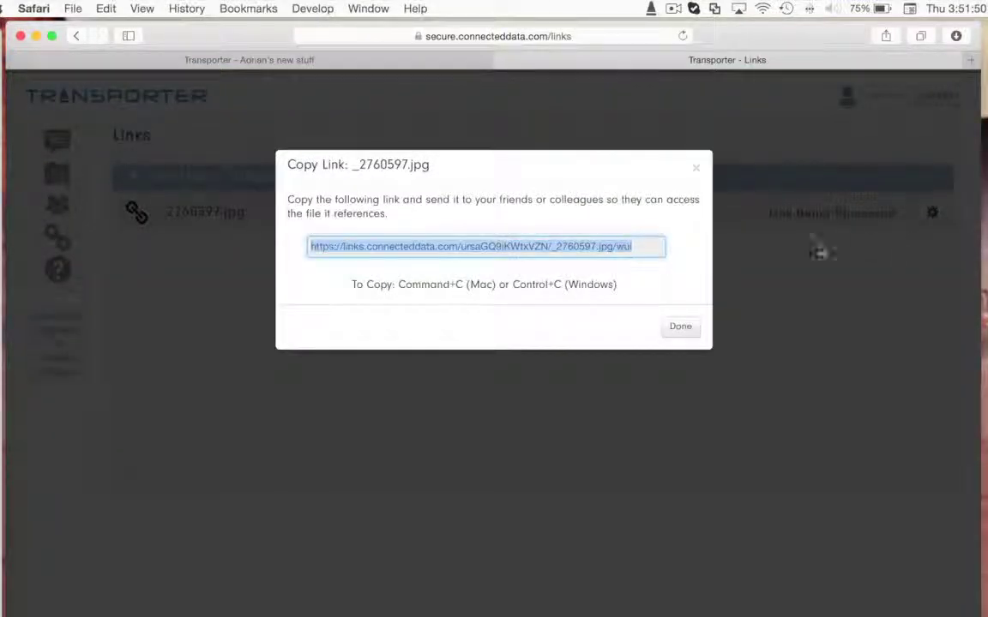
click(696, 168)
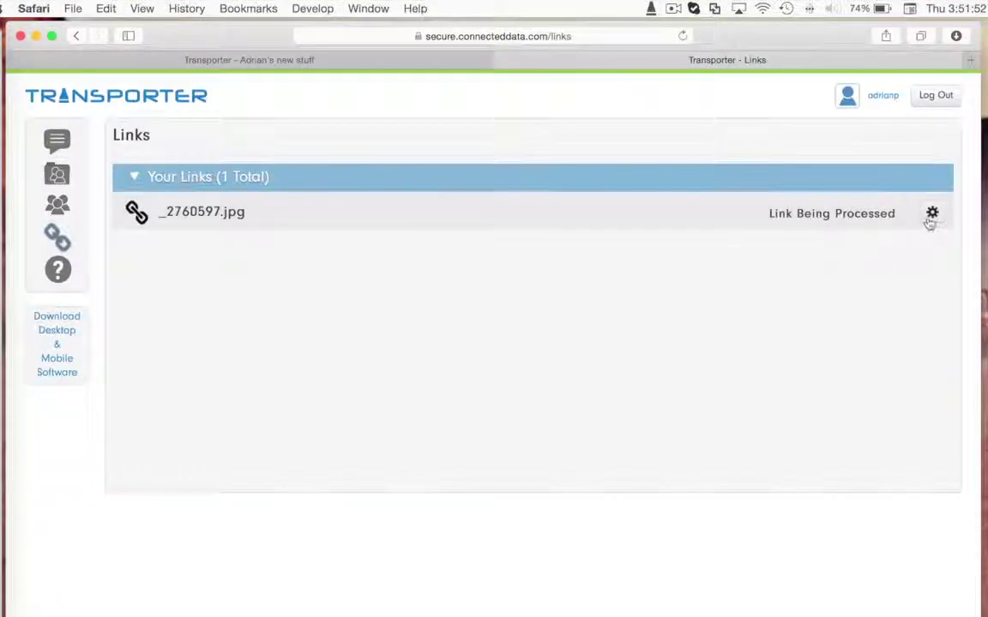
click(931, 214)
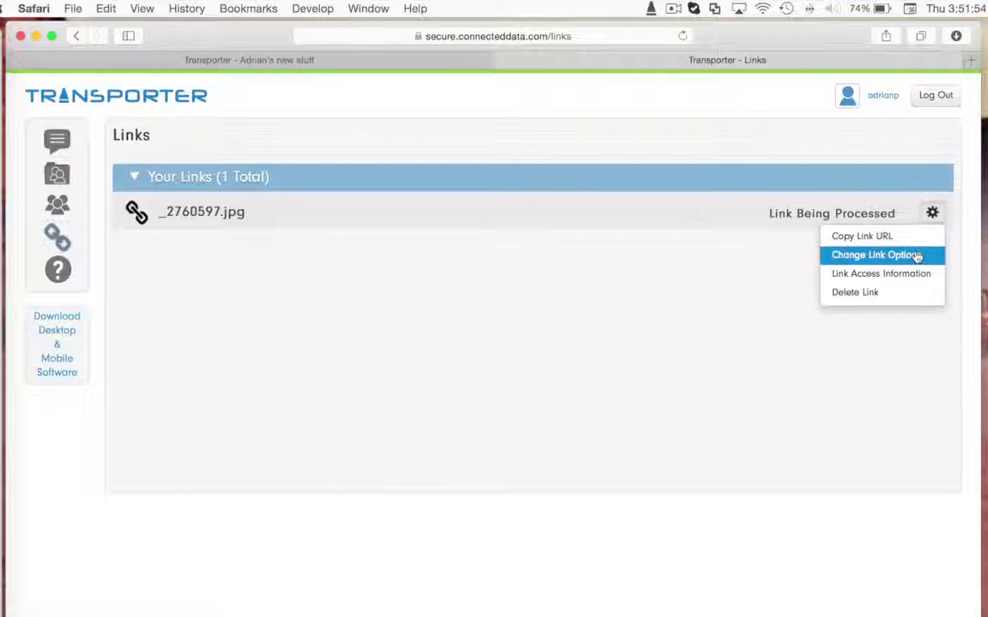
Step: Set the _2760597.jpg link to Direct File Transfer, expiring 03/31/2015, and submit
click(916, 255)
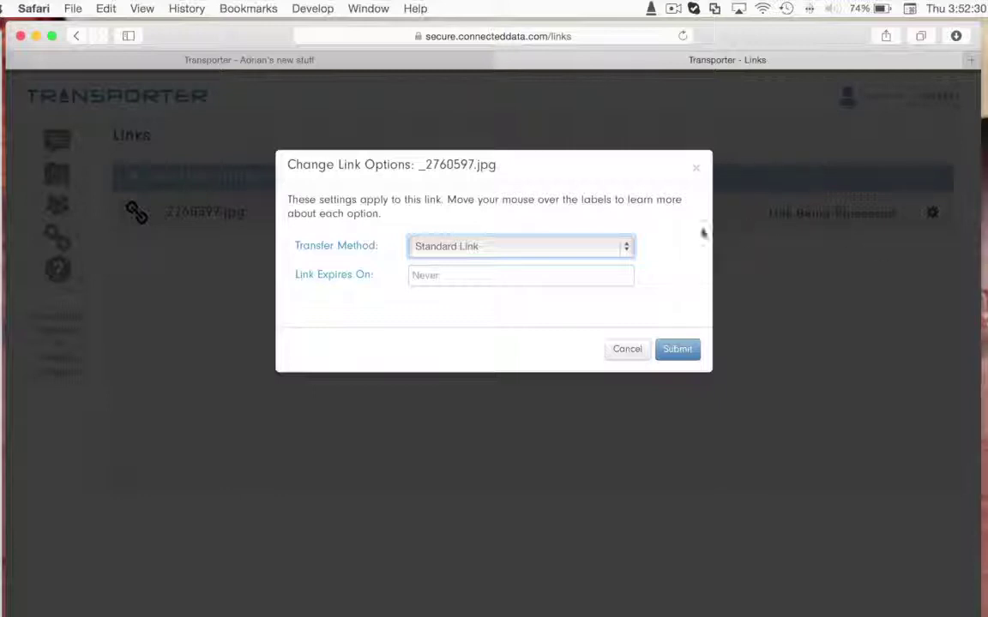
click(622, 247)
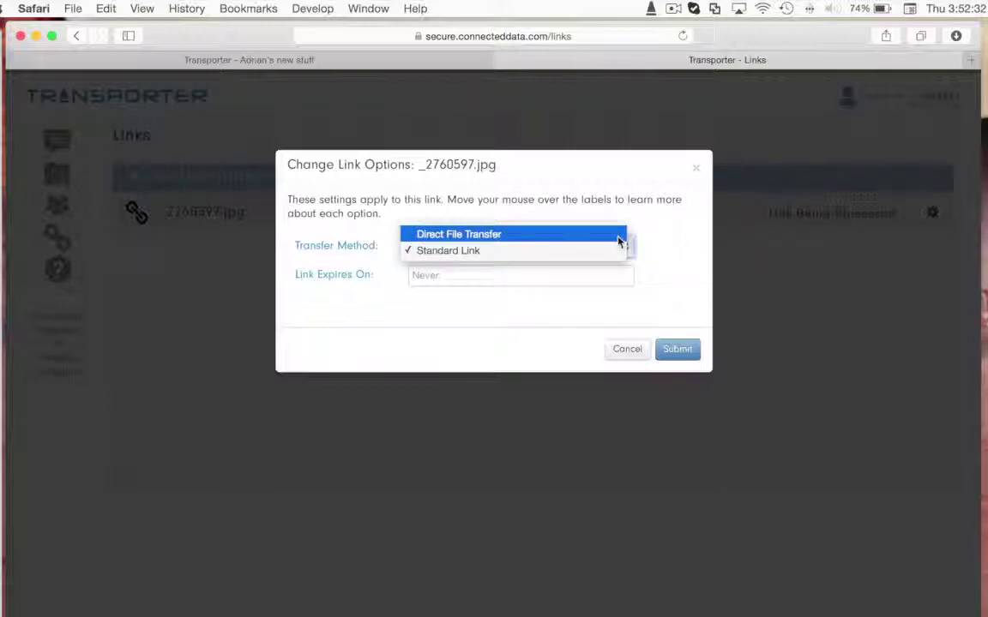
click(617, 236)
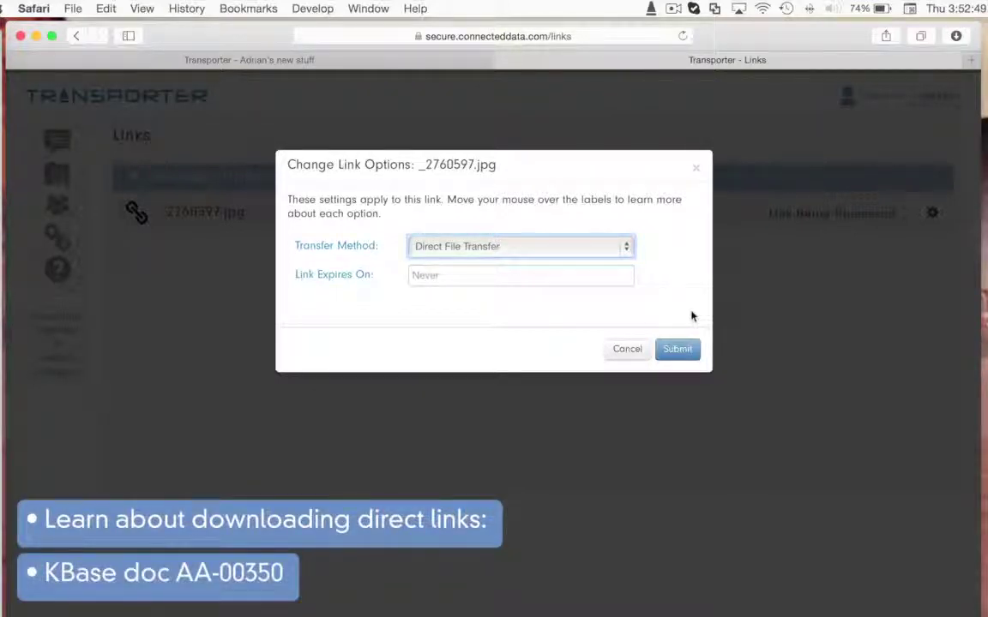
click(606, 275)
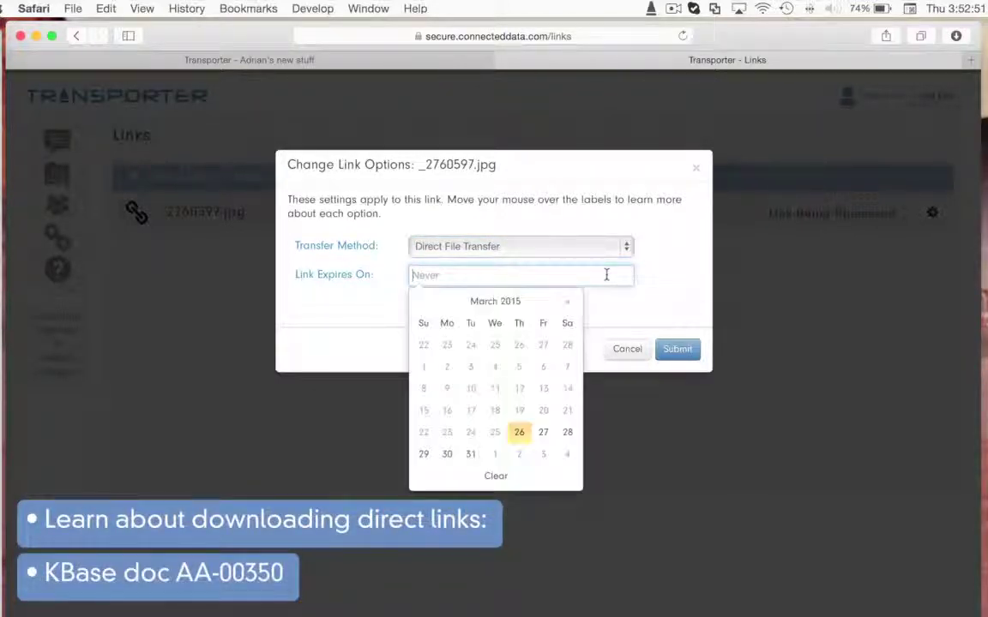
click(468, 454)
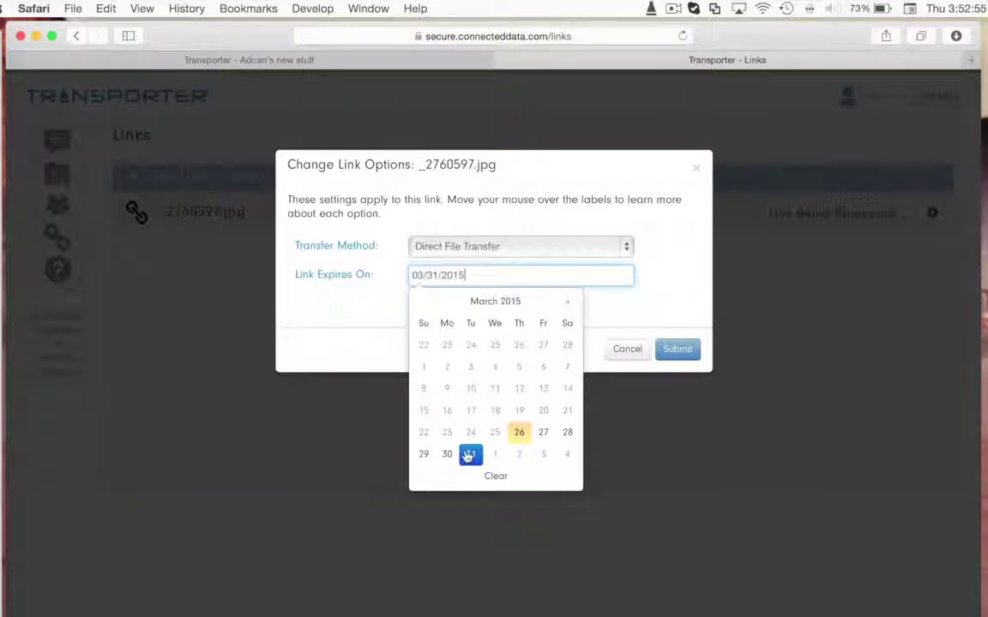
click(618, 322)
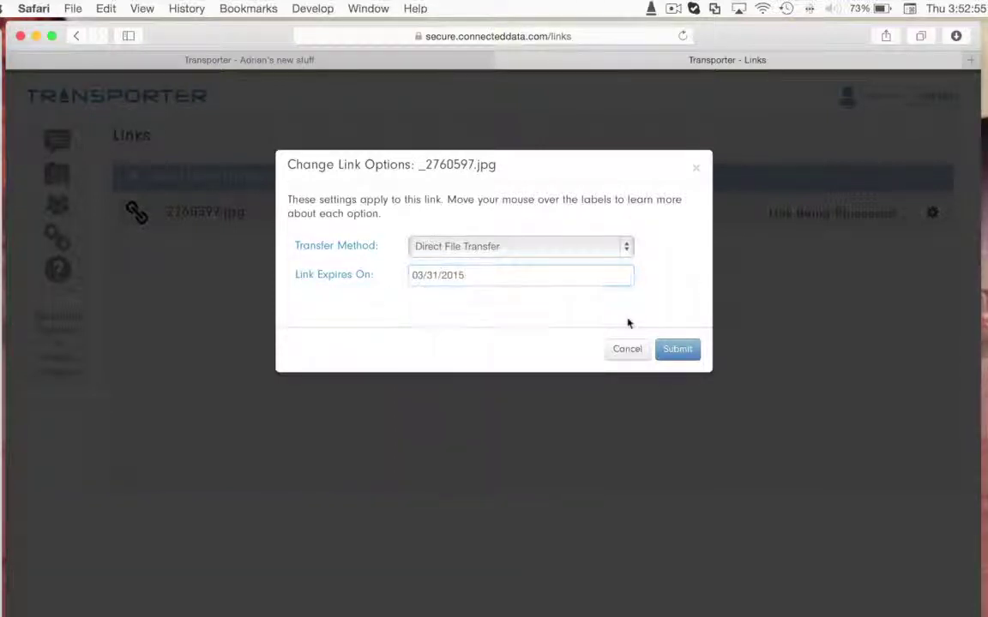
click(677, 350)
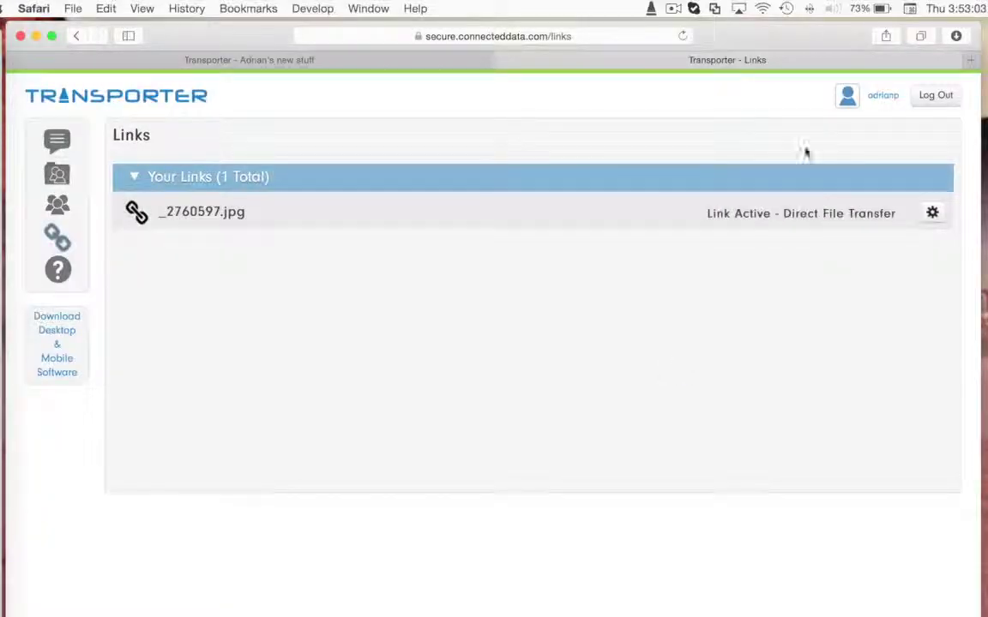
Step: Enable Use Direct File Transfer for Links in Account Preferences, save, and return to Links
click(884, 97)
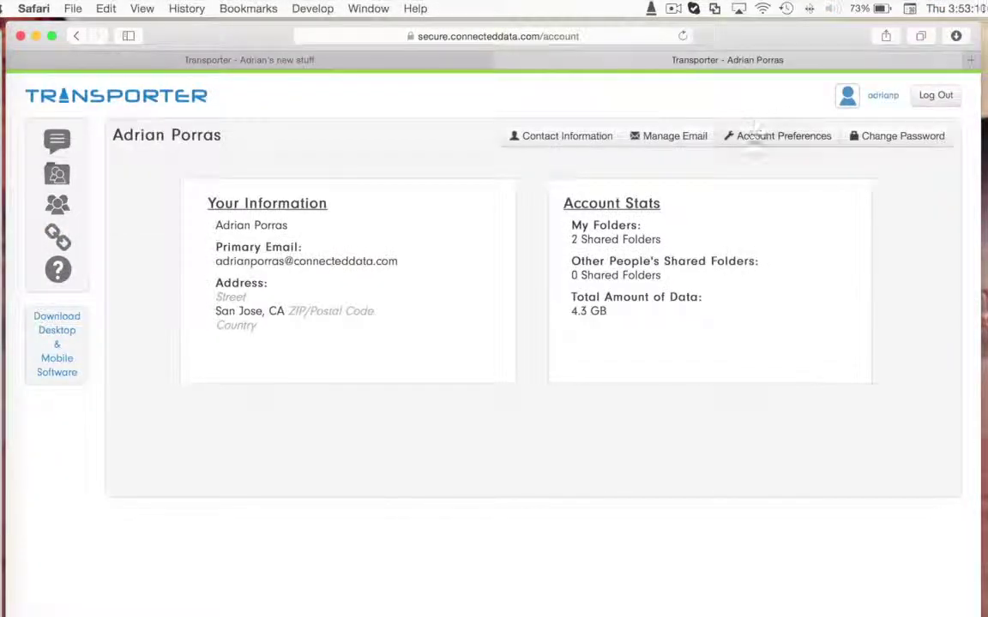
click(752, 137)
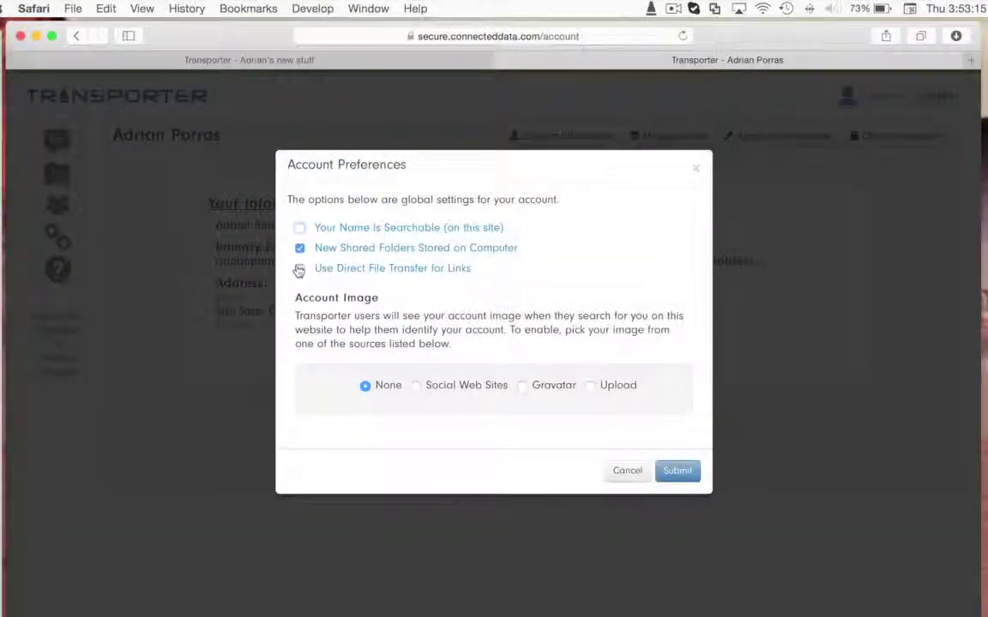
click(300, 269)
click(675, 475)
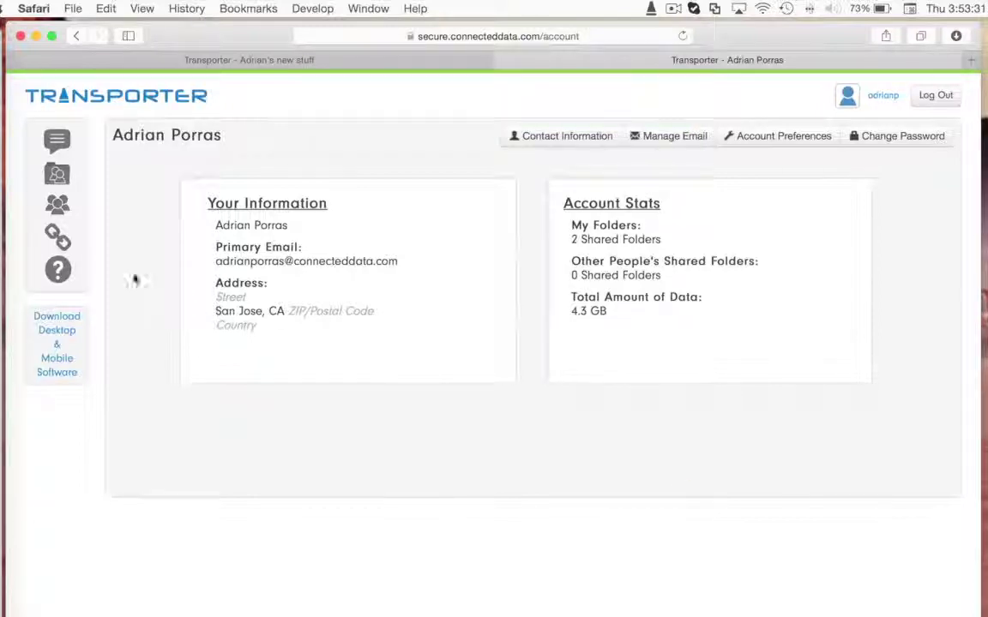
click(58, 240)
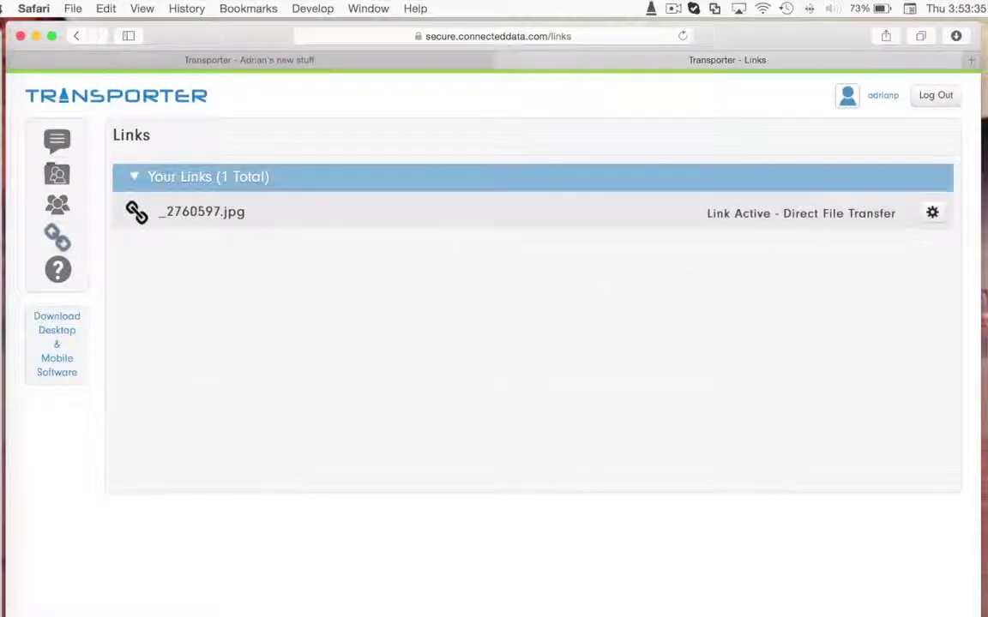
Step: Check the Link Access Information for _2760597.jpg to confirm it was never downloaded
click(932, 214)
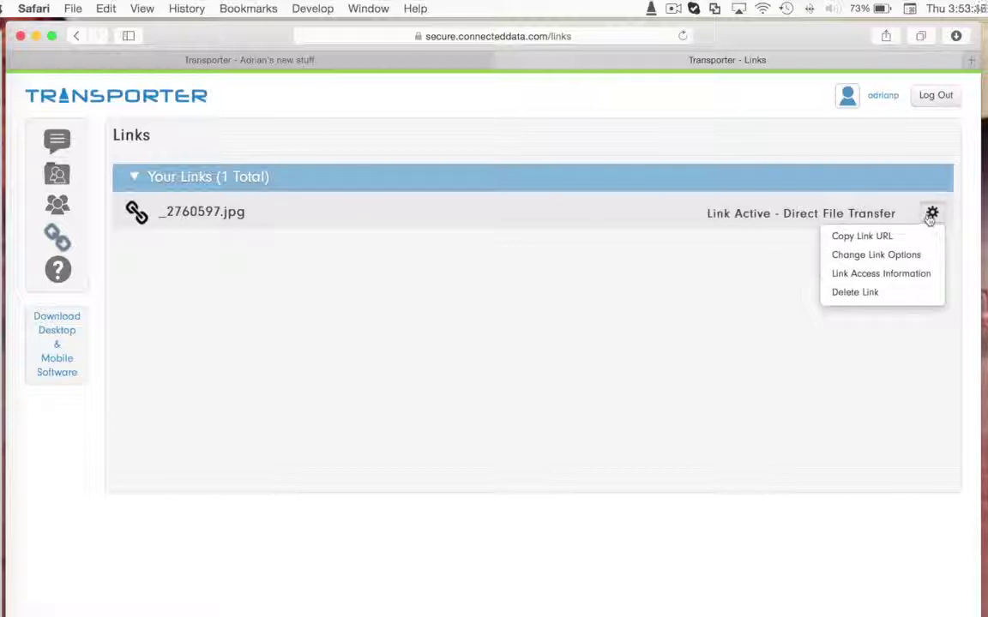
click(932, 274)
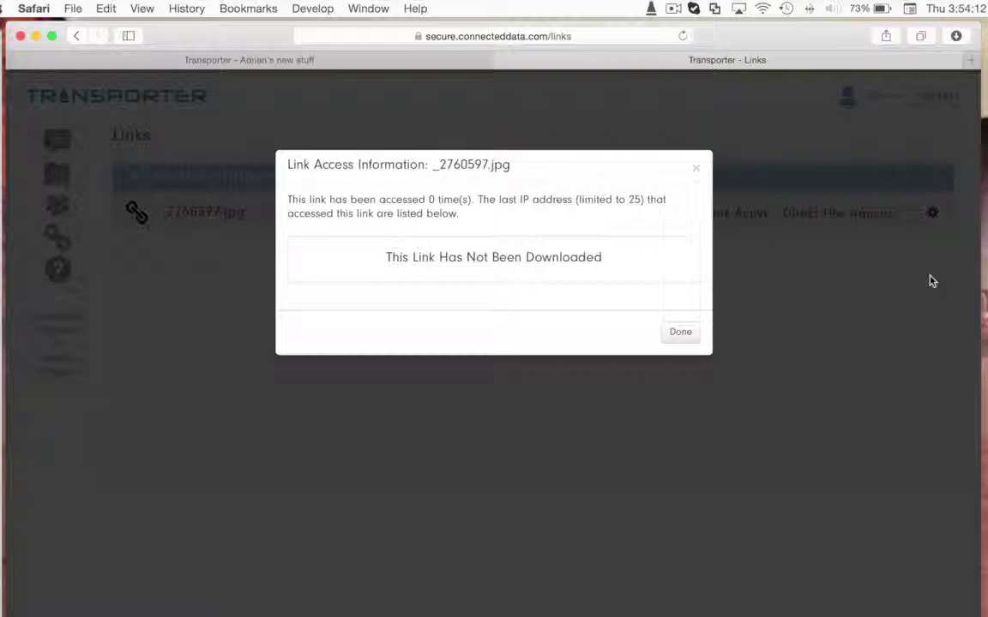
click(696, 168)
Step: Delete the _2760597.jpg link, confirming by entering 'delete'
click(932, 213)
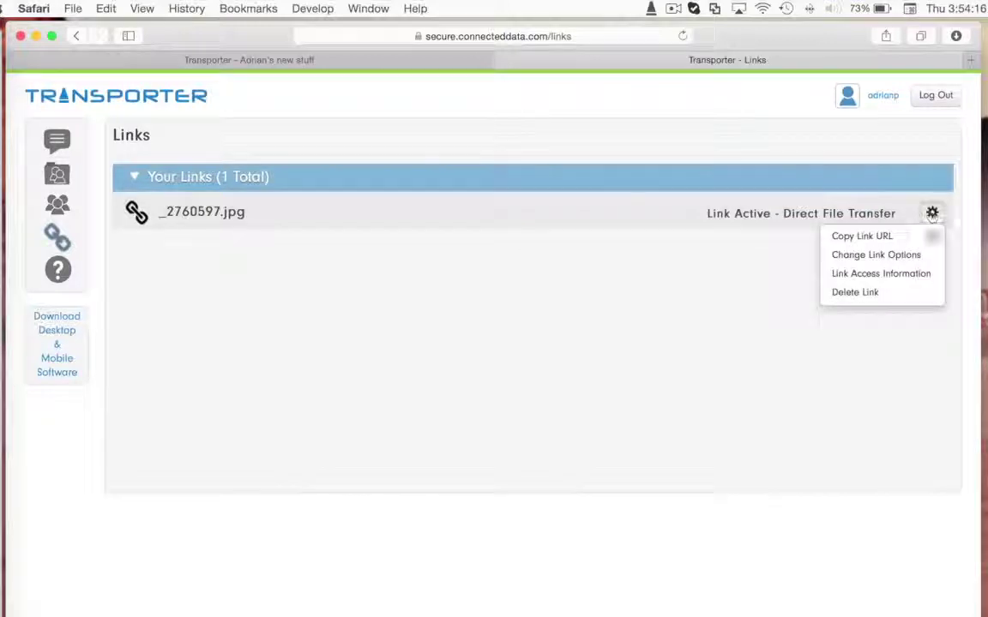
click(922, 293)
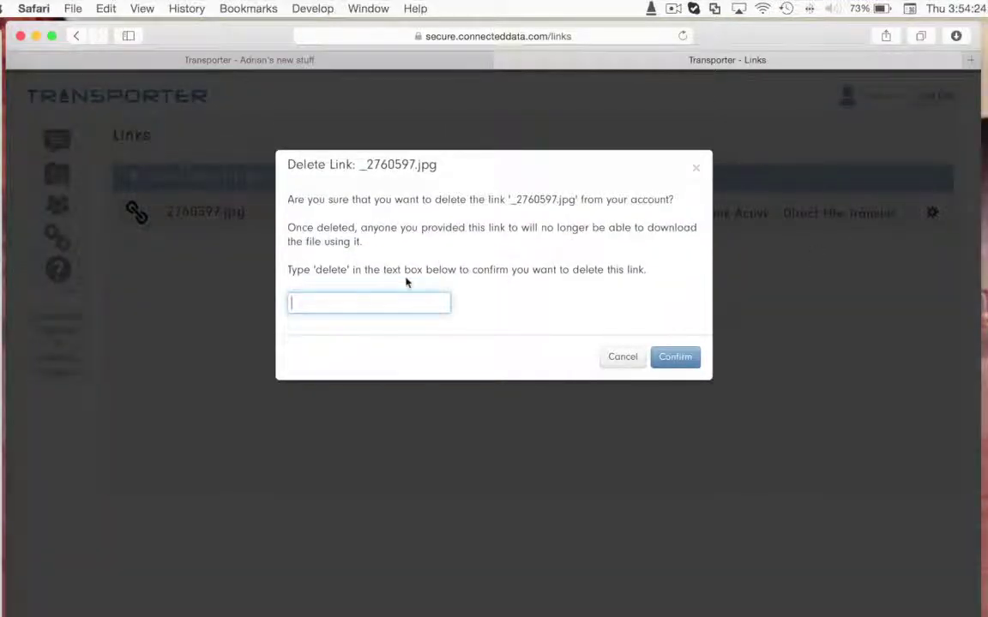
text(delete)
key(Return)
click(888, 96)
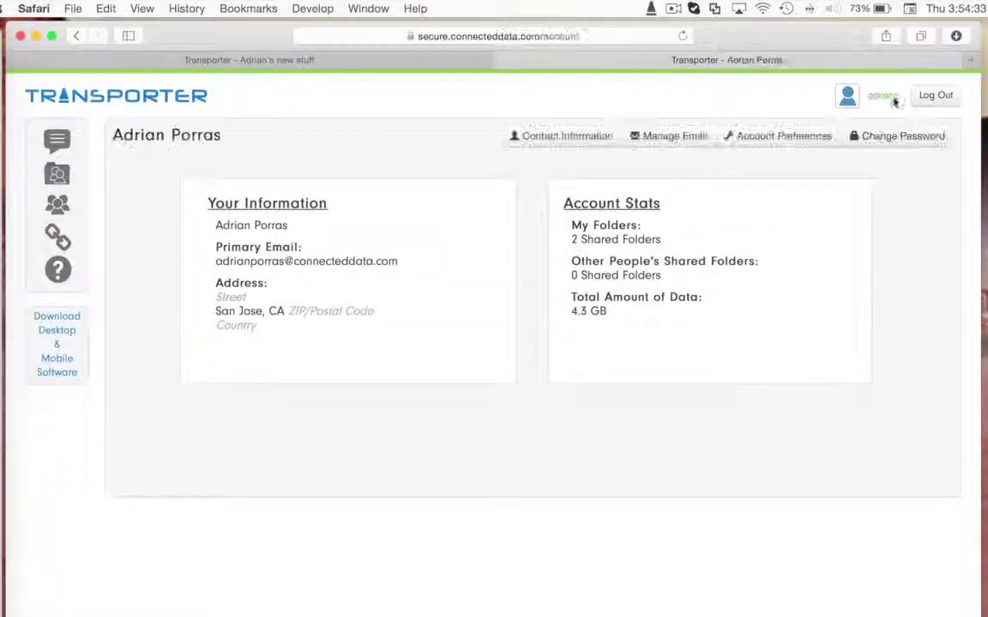
click(532, 136)
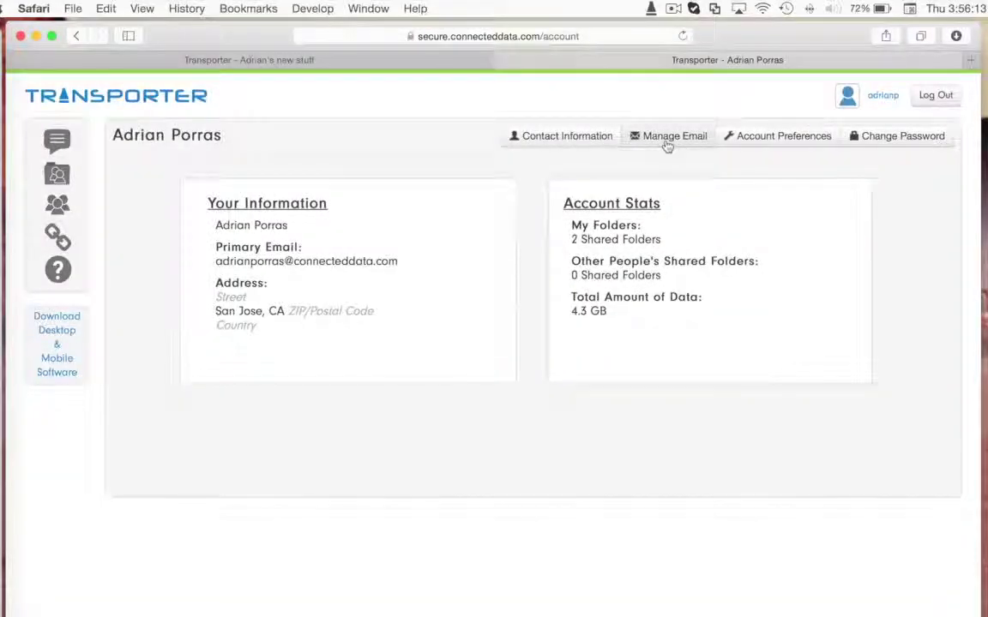
click(667, 142)
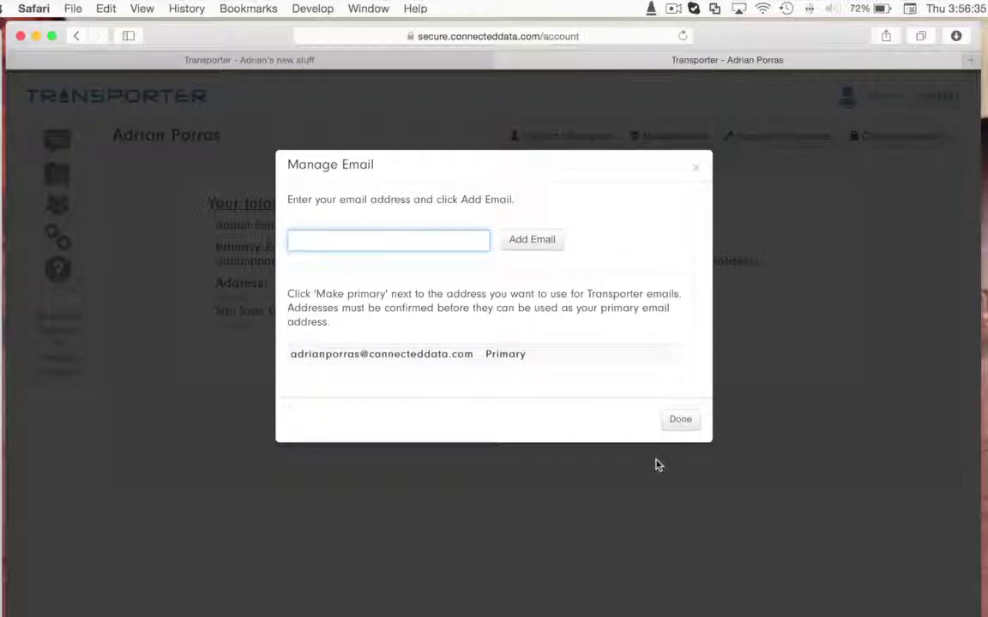
click(680, 420)
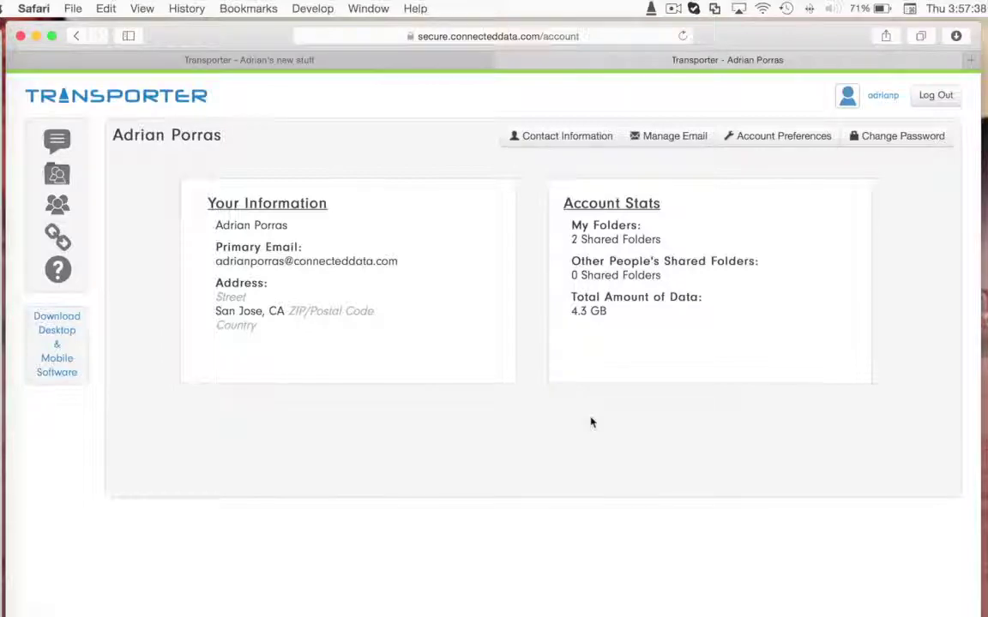
Step: Review Account Preferences and Change Password without saving, then log out of Transporter
click(762, 146)
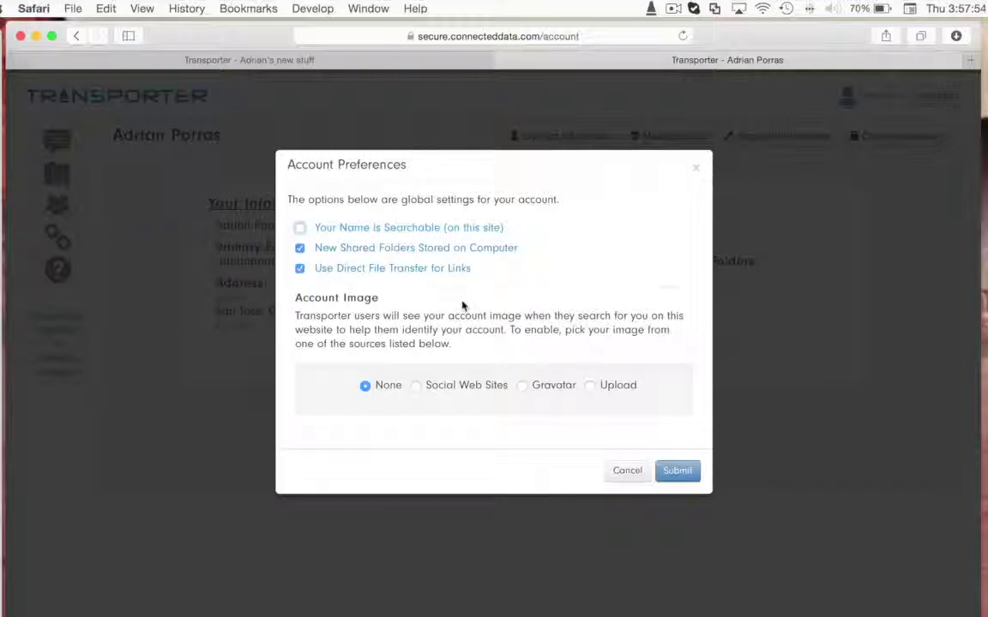
click(619, 472)
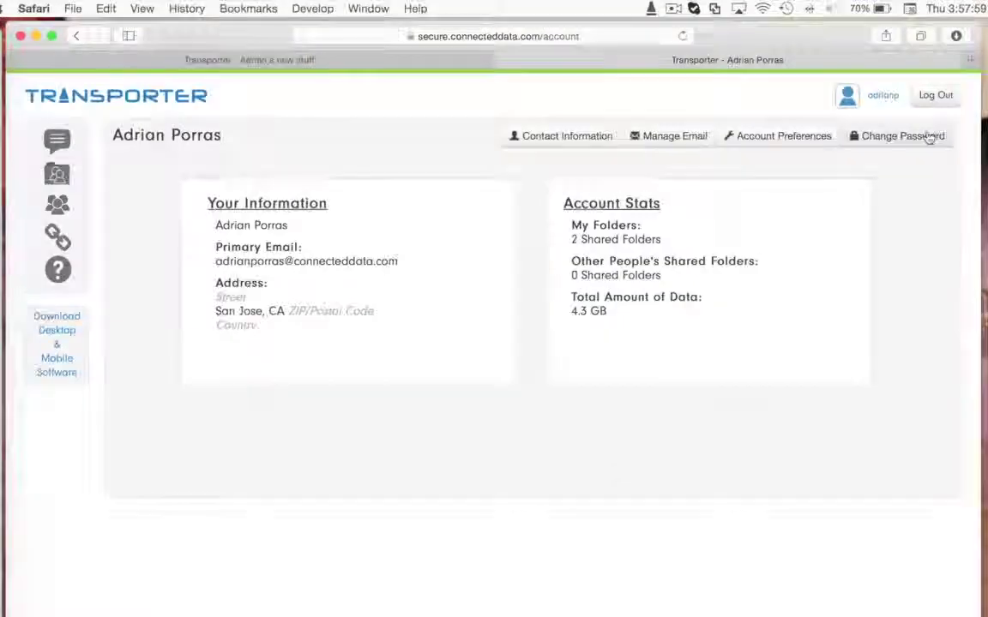
click(929, 137)
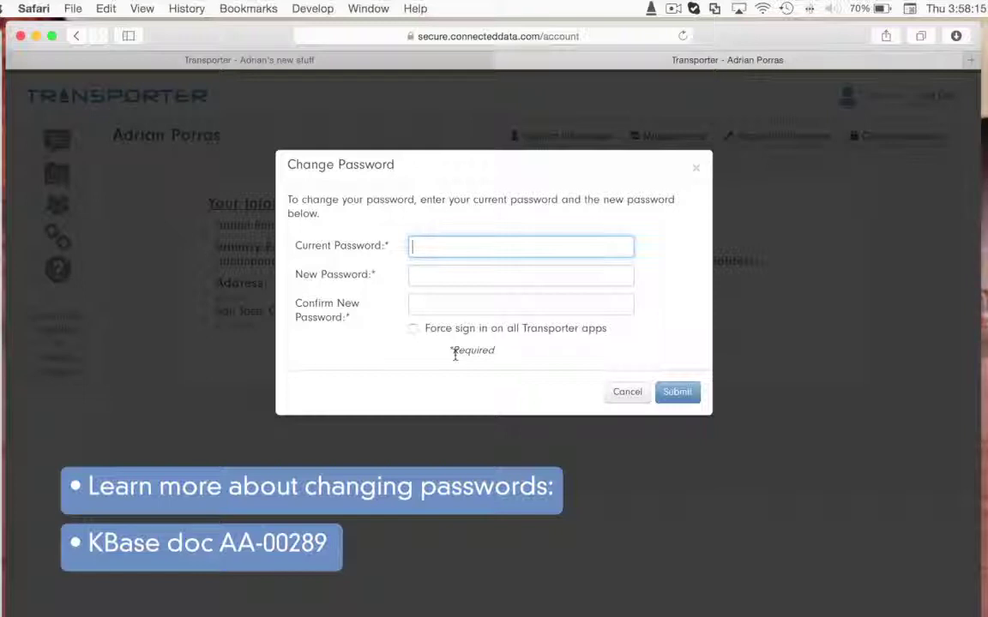
click(627, 392)
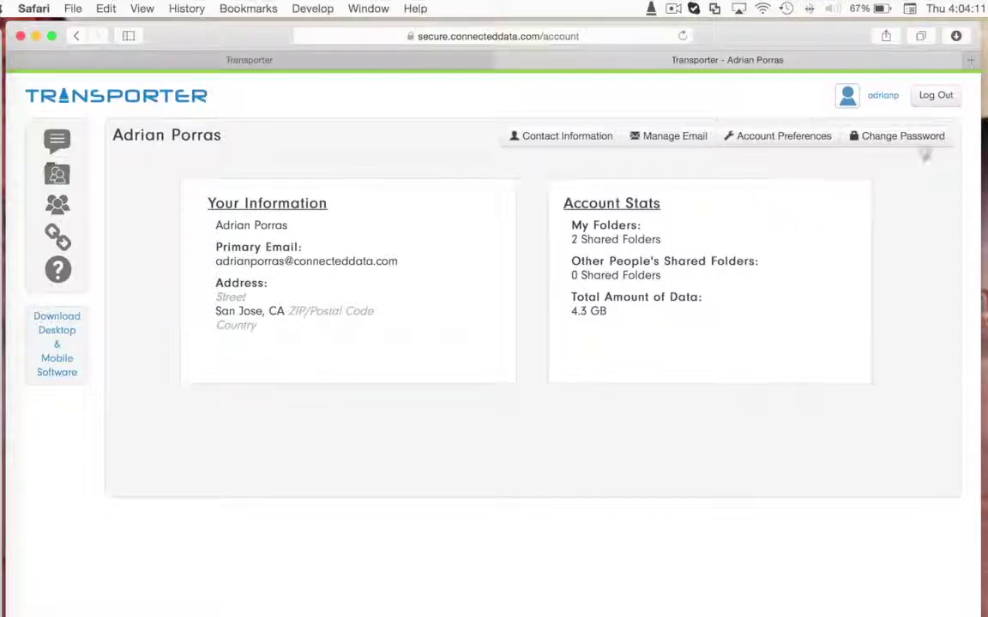
click(915, 95)
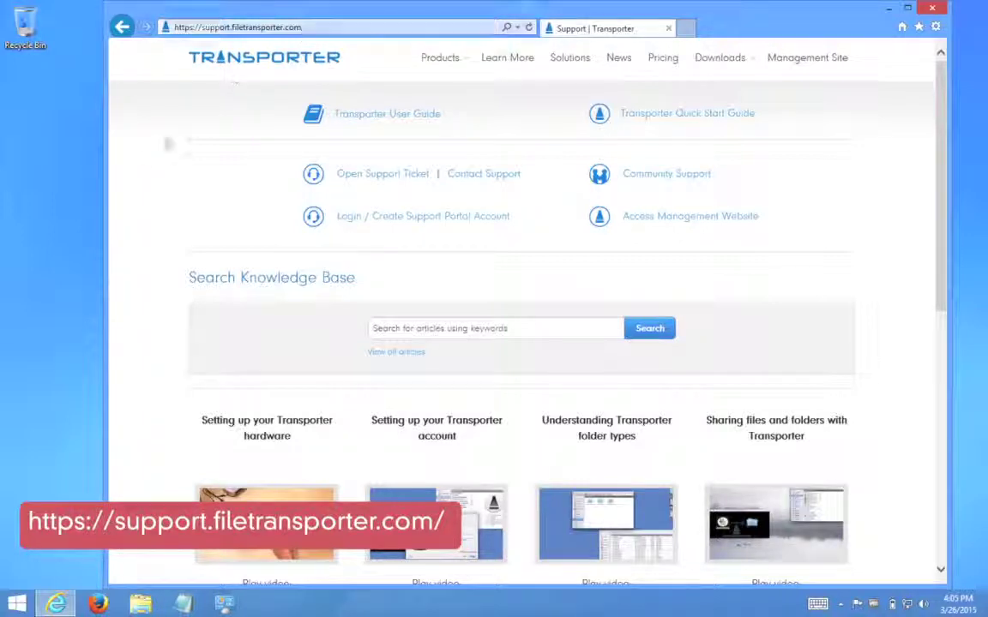
Step: Save the Windows installer Transporter_Desktop_3.1.27.18396.exe to the Desktop
scroll(146, 165, down, 6)
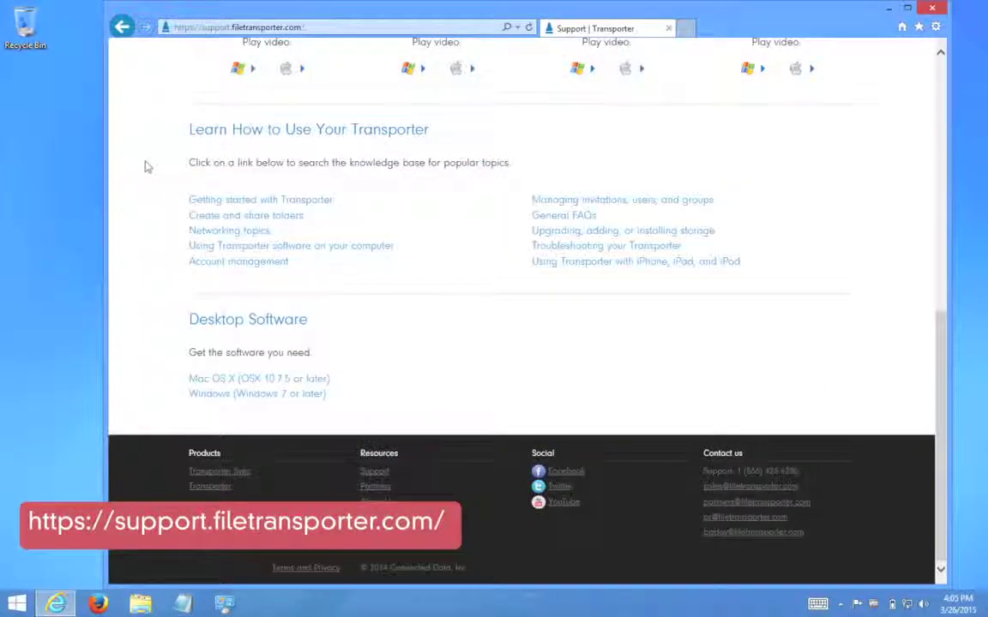
click(196, 392)
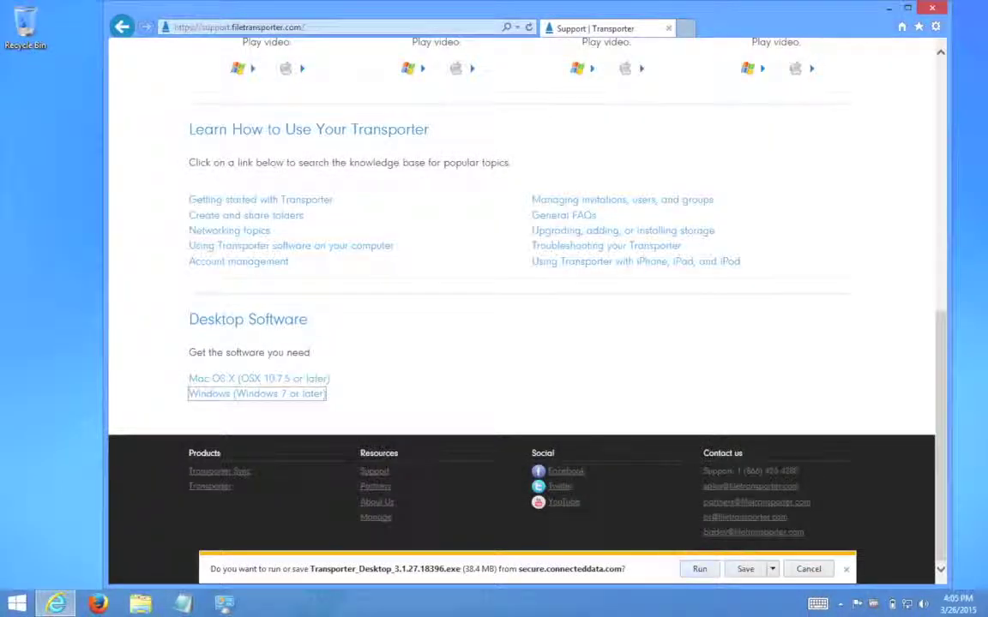
click(772, 569)
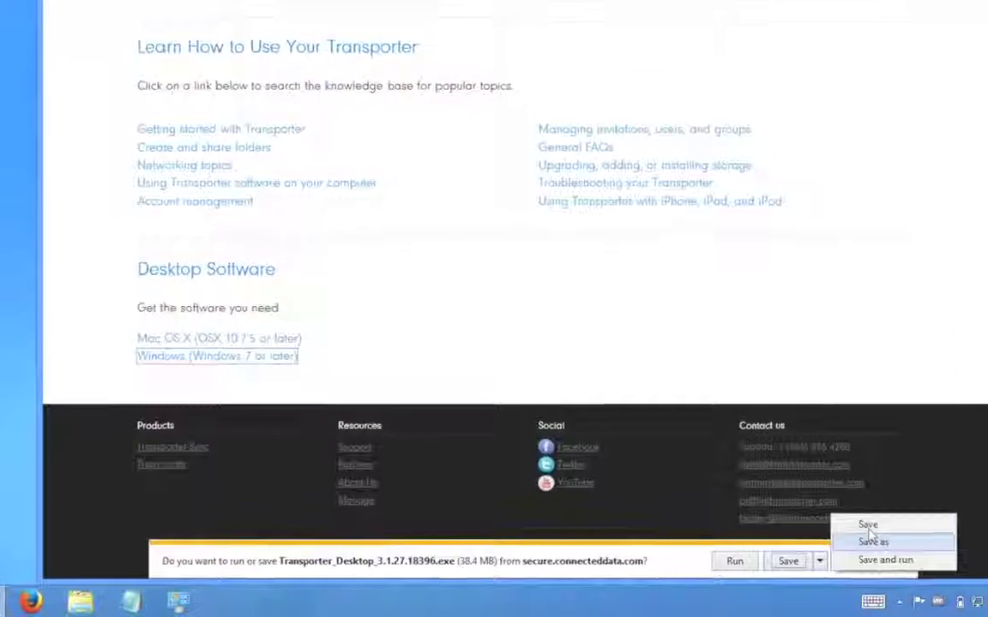
click(815, 546)
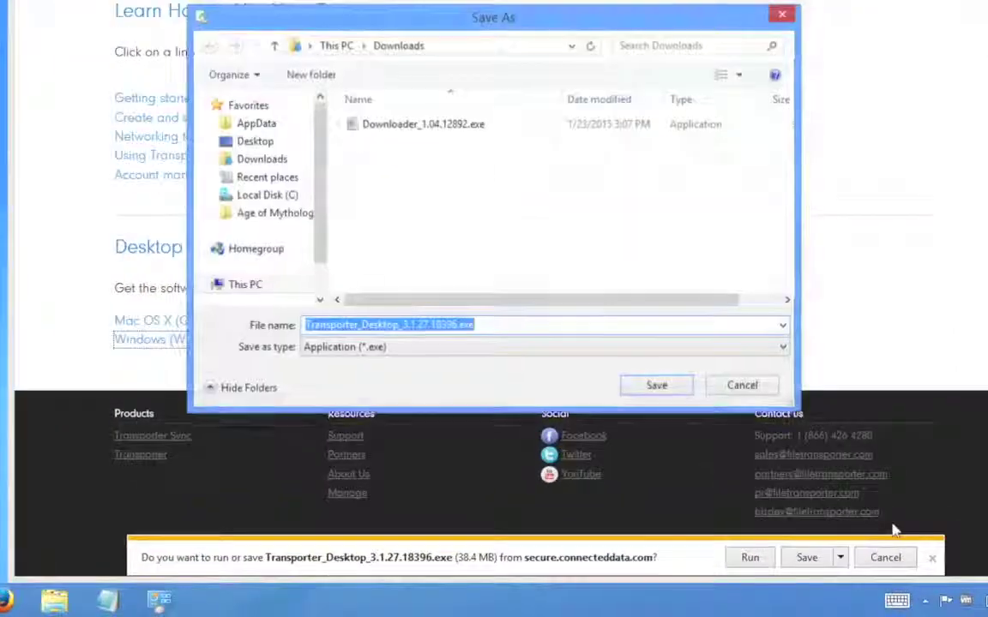
click(254, 141)
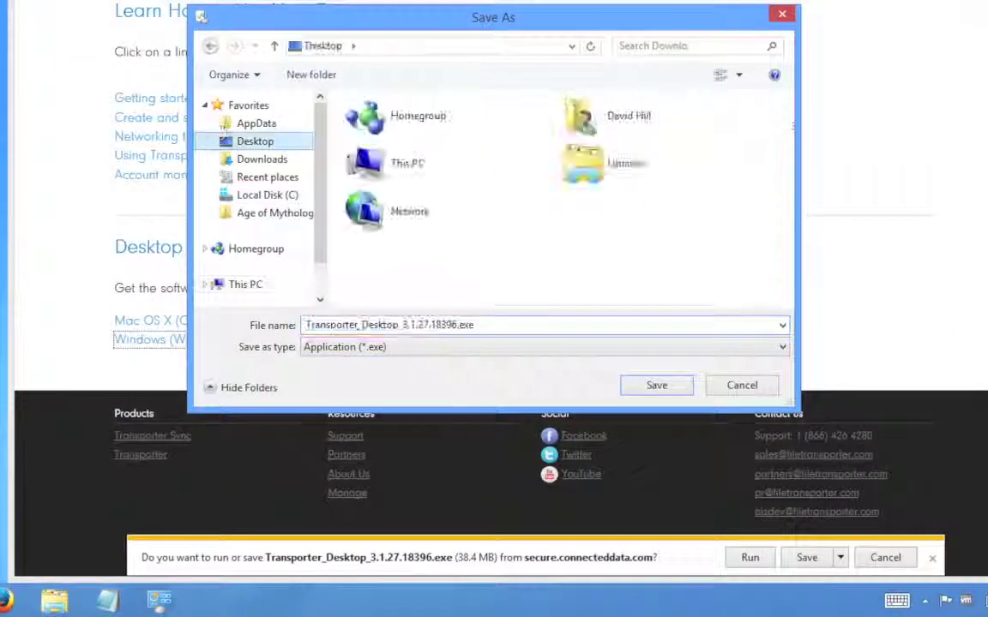
click(668, 383)
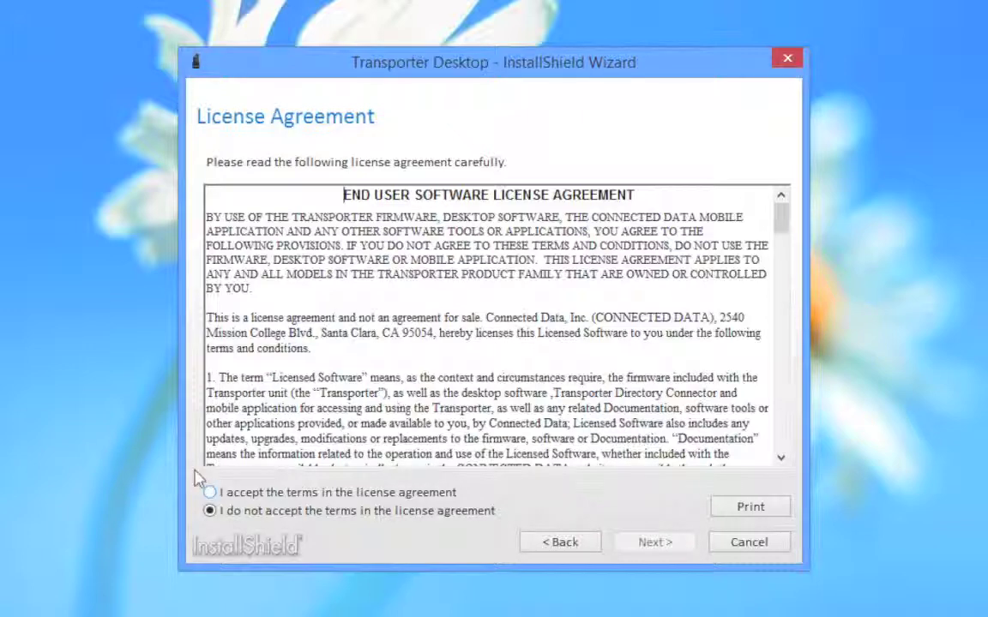
Step: Accept the licence, install into the default Program Files folder, then finish and restart
click(210, 492)
click(635, 531)
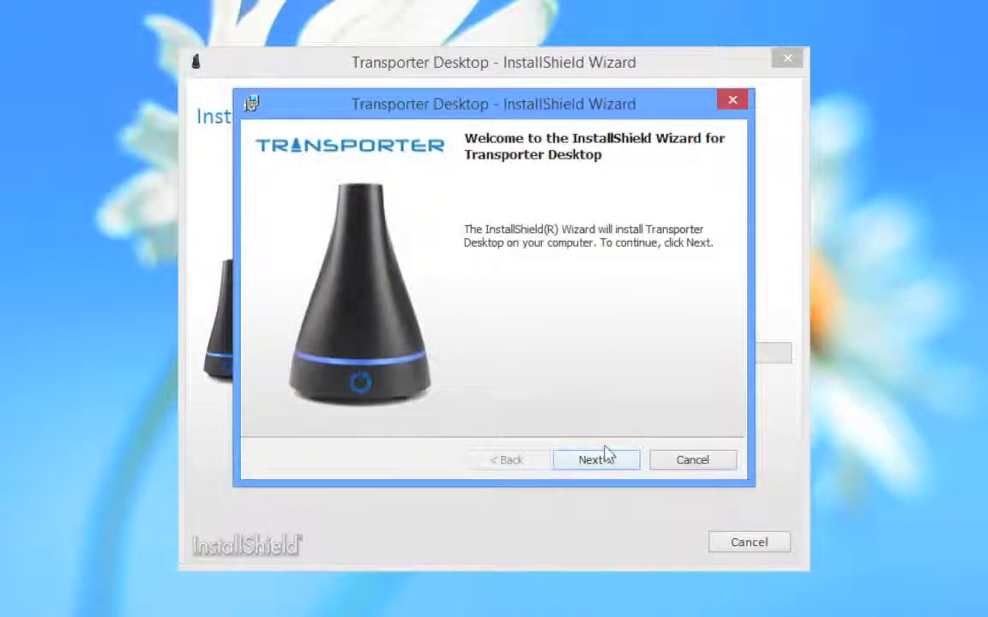
click(606, 454)
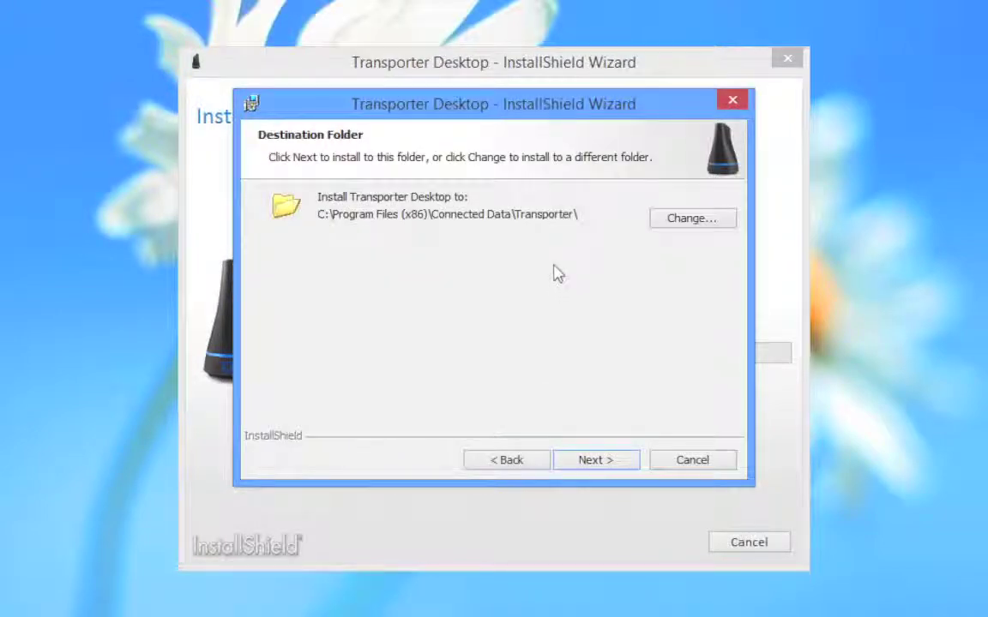
click(571, 451)
click(571, 451)
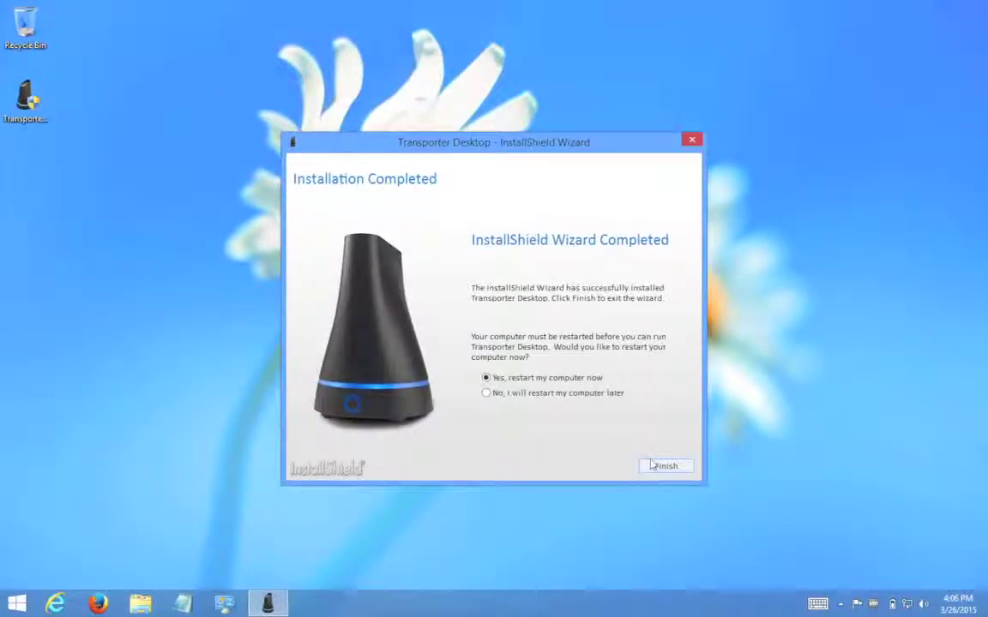
click(666, 466)
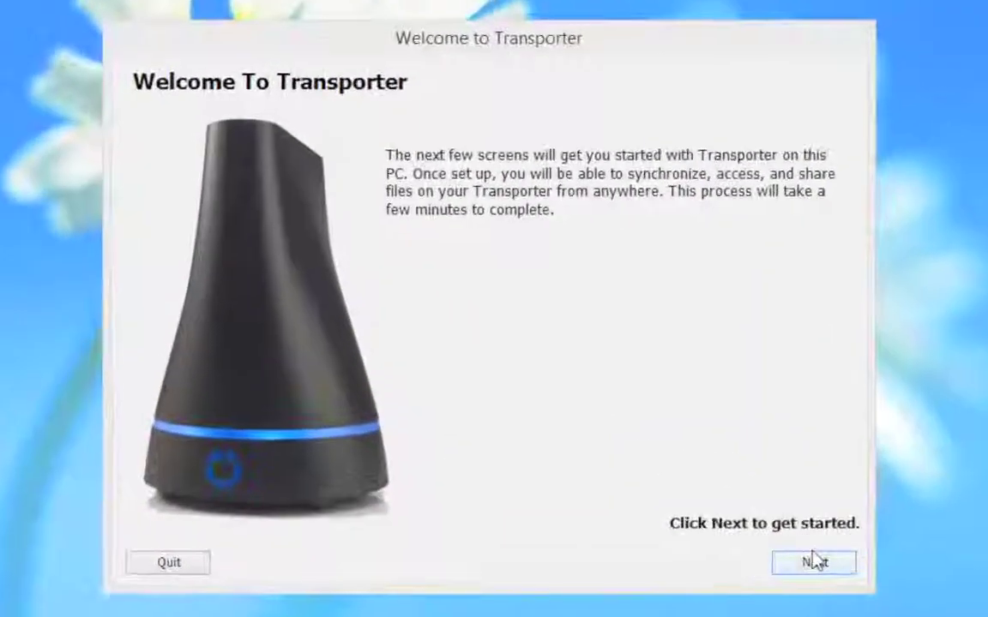
Step: Log in with the account email and password, then finish setup with the default Transporter folder
click(796, 546)
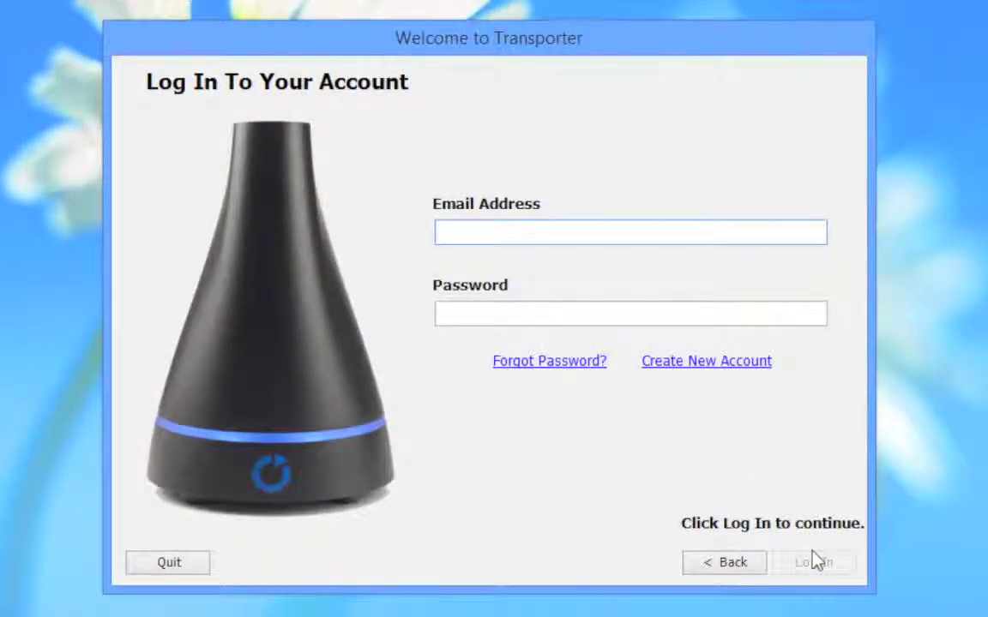
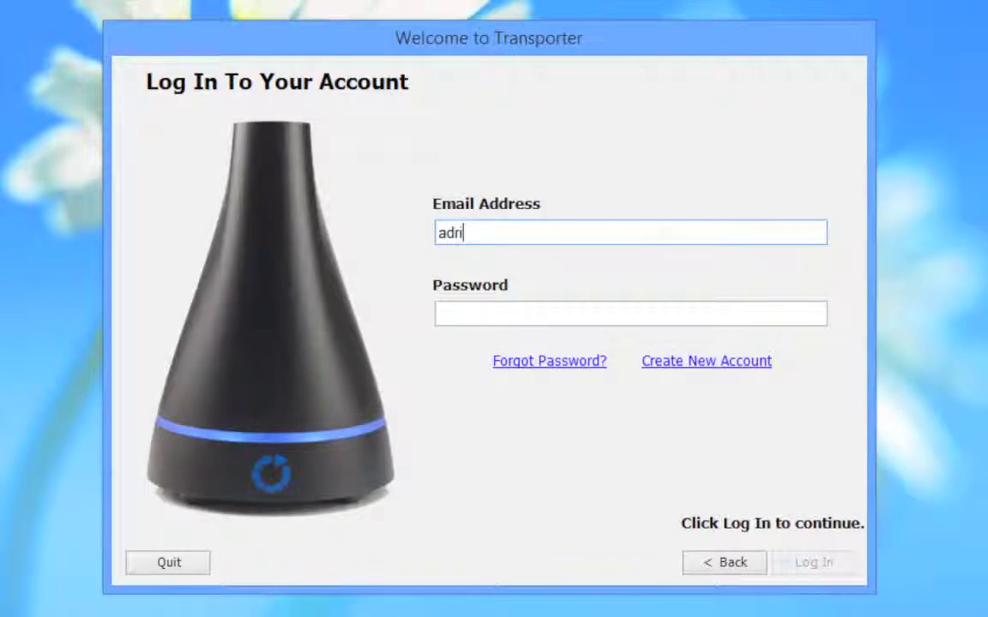
key(Tab)
text(************)
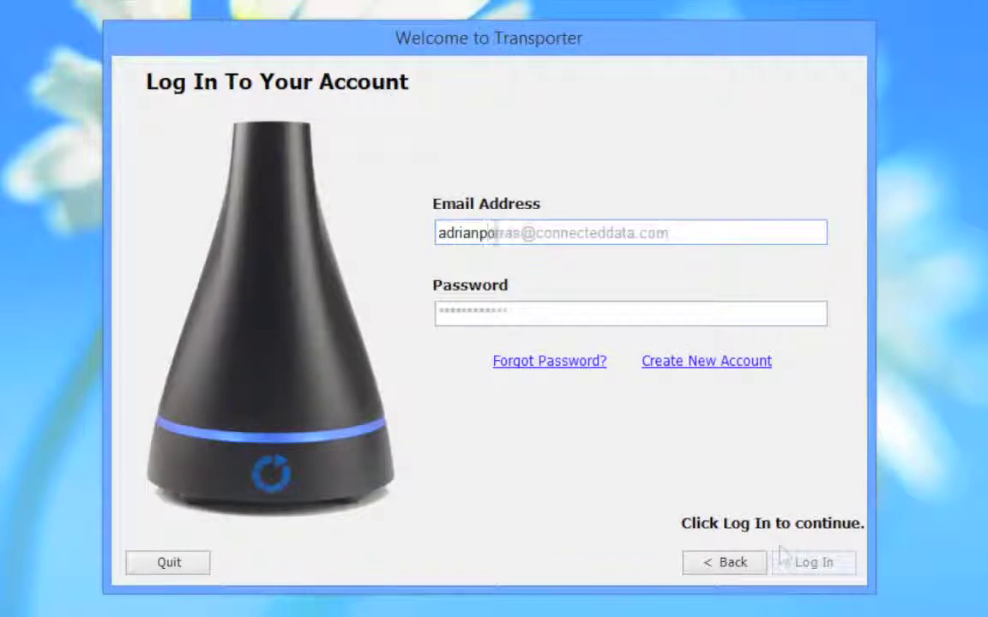
click(787, 559)
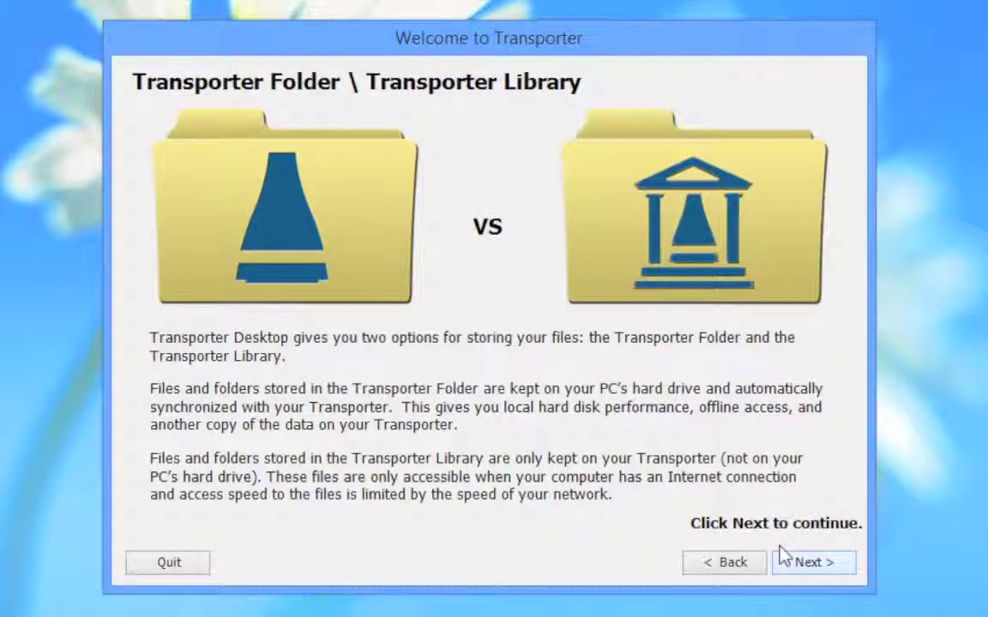
click(785, 559)
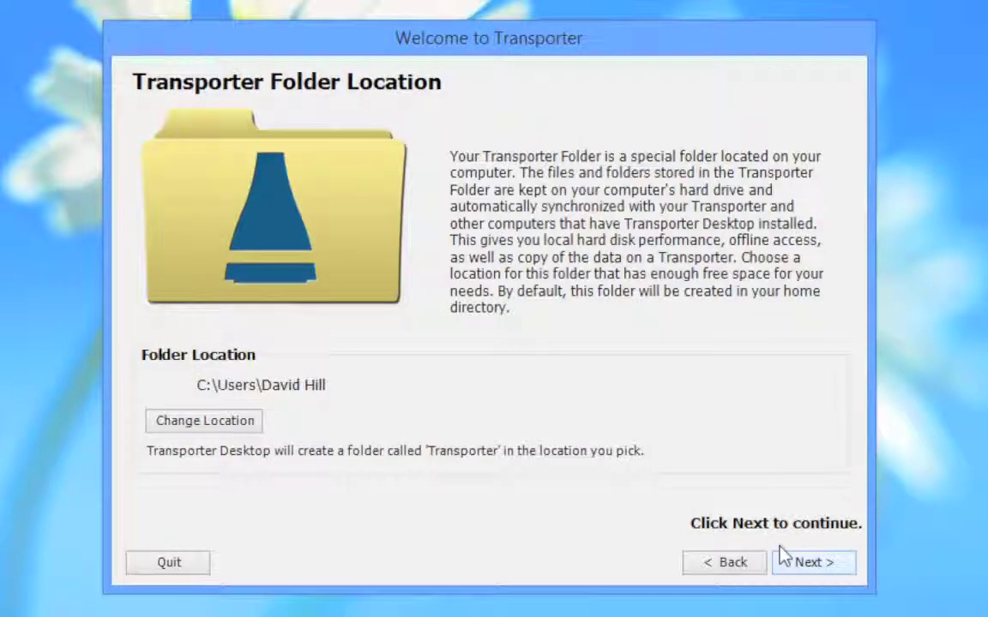
click(788, 560)
click(801, 557)
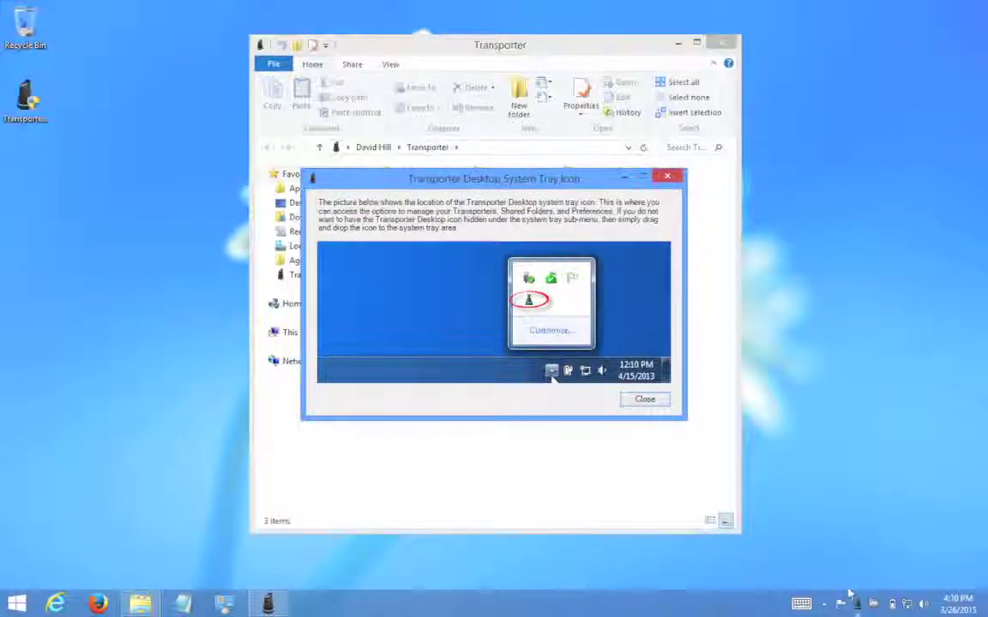
Step: Glance at the Transporter tray menu, then close the tray-icon explanation window
click(852, 595)
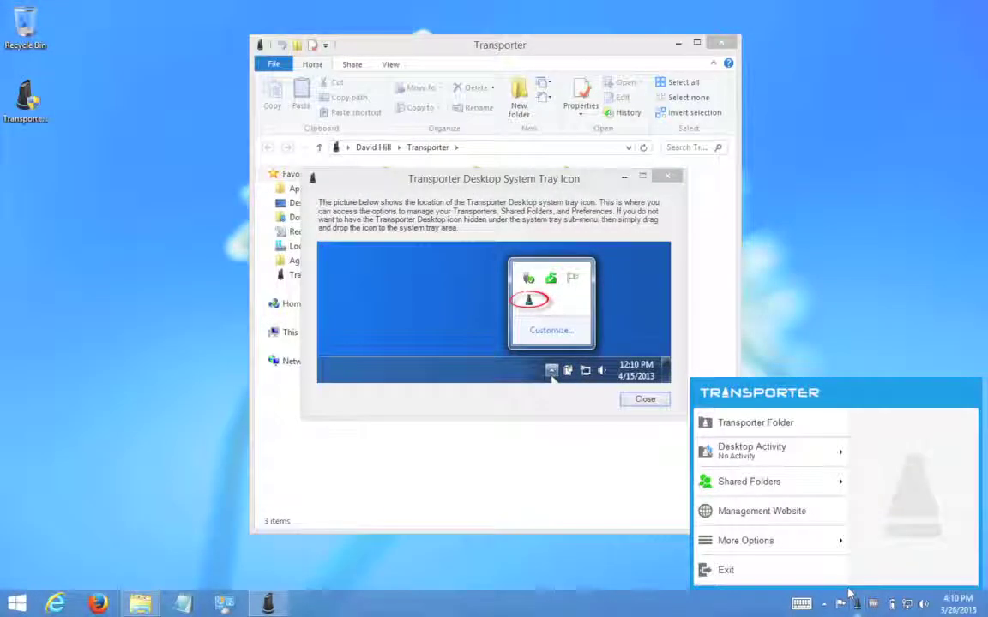
click(852, 594)
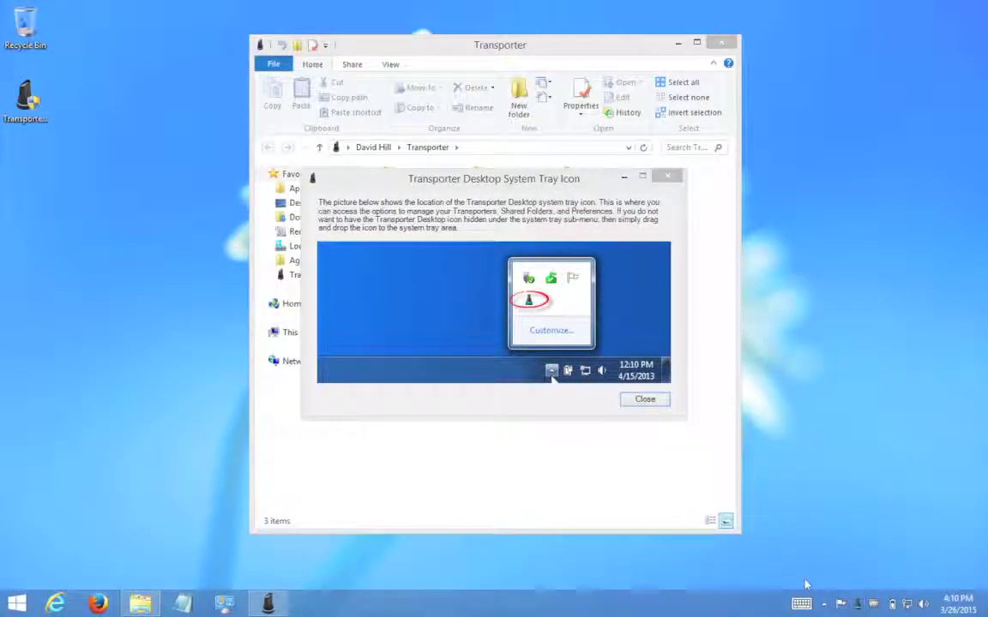
click(667, 176)
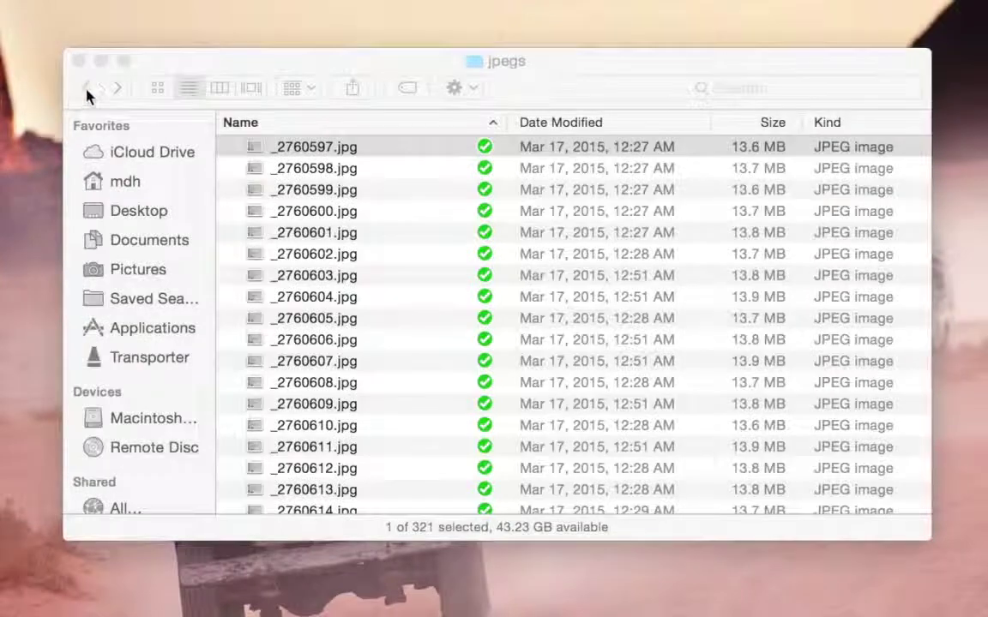
Step: Go back up to the Transporter folder and drag D3s-tests from the desktop into it
click(87, 91)
click(87, 91)
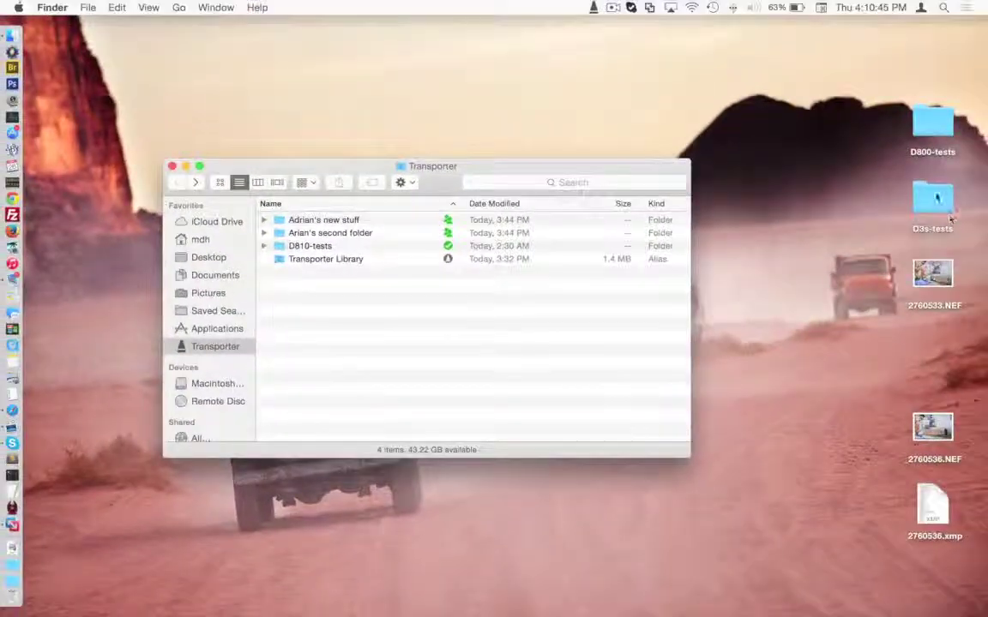
click(933, 199)
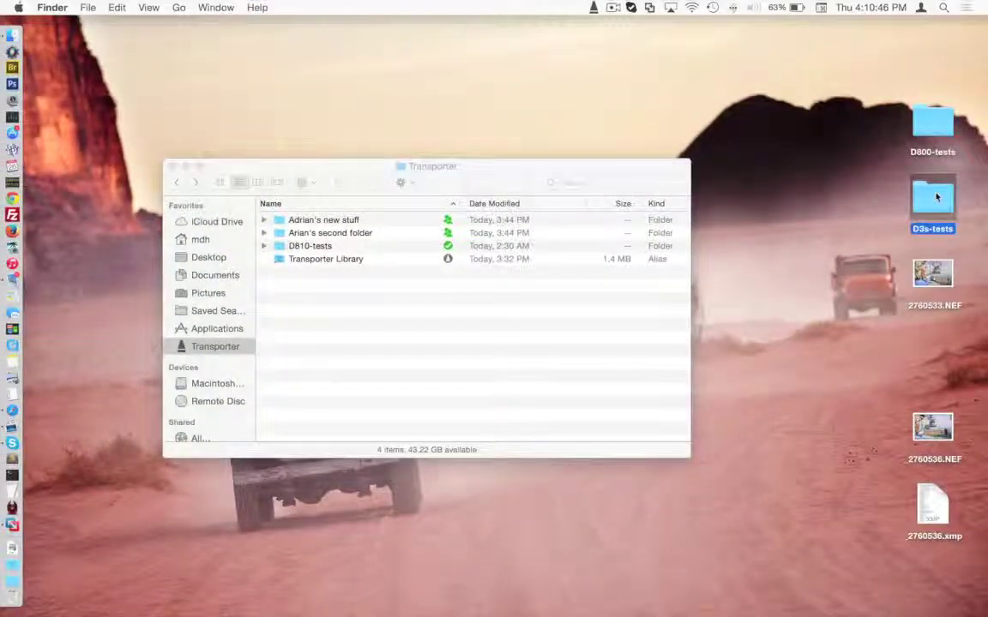
drag(933, 199, 393, 313)
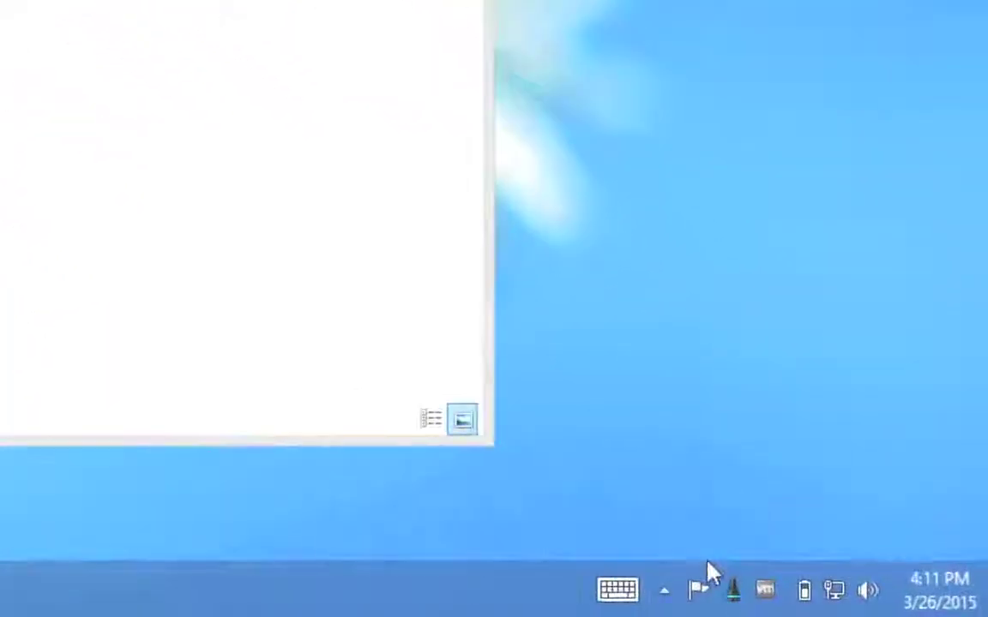
Step: Open the Transporter tray menu and reveal the More Options submenu past Desktop Activity and Shared Folders
click(710, 572)
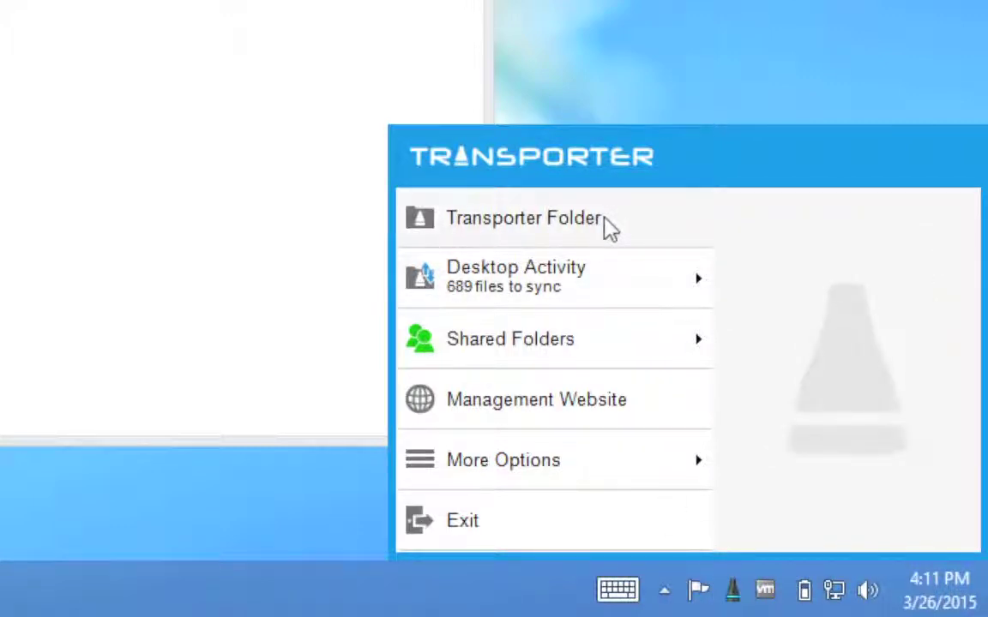
mouse_move(585, 276)
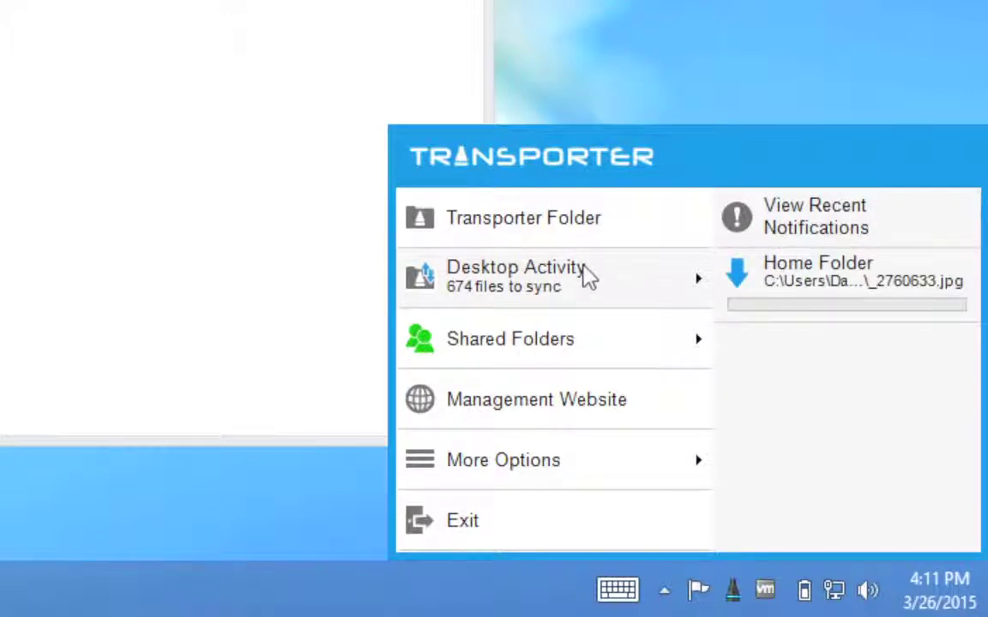
mouse_move(562, 328)
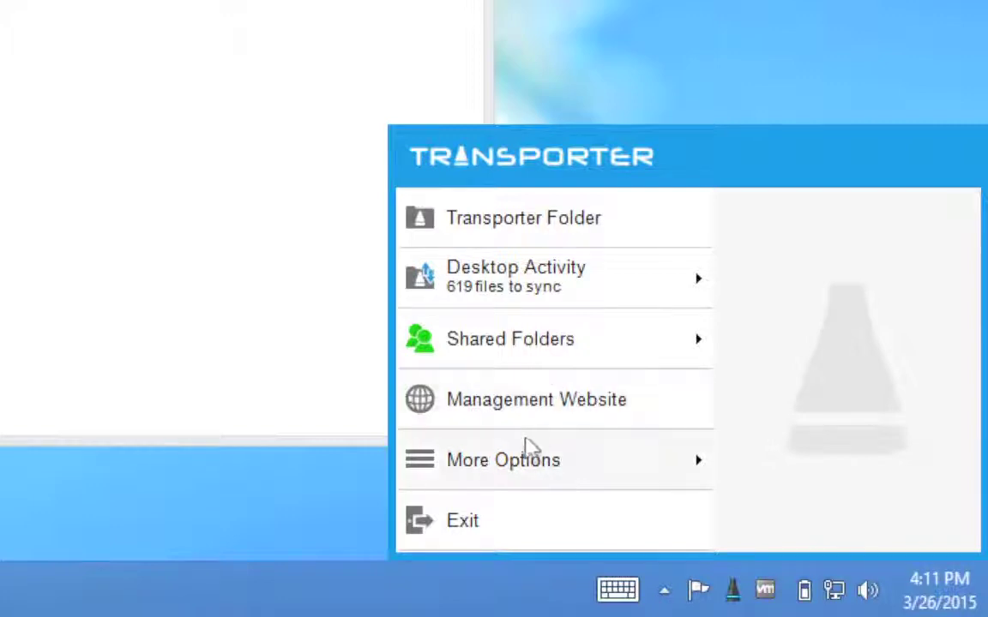
mouse_move(531, 450)
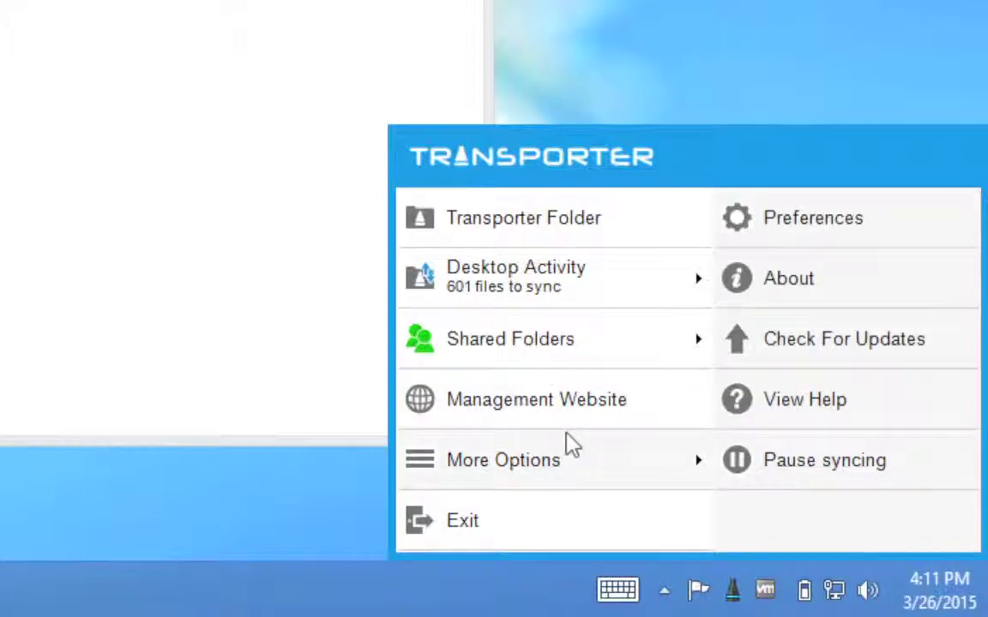
Step: Review the Special Folders and Selective Sync tabs in Transporter Desktop preferences, then close them
click(804, 211)
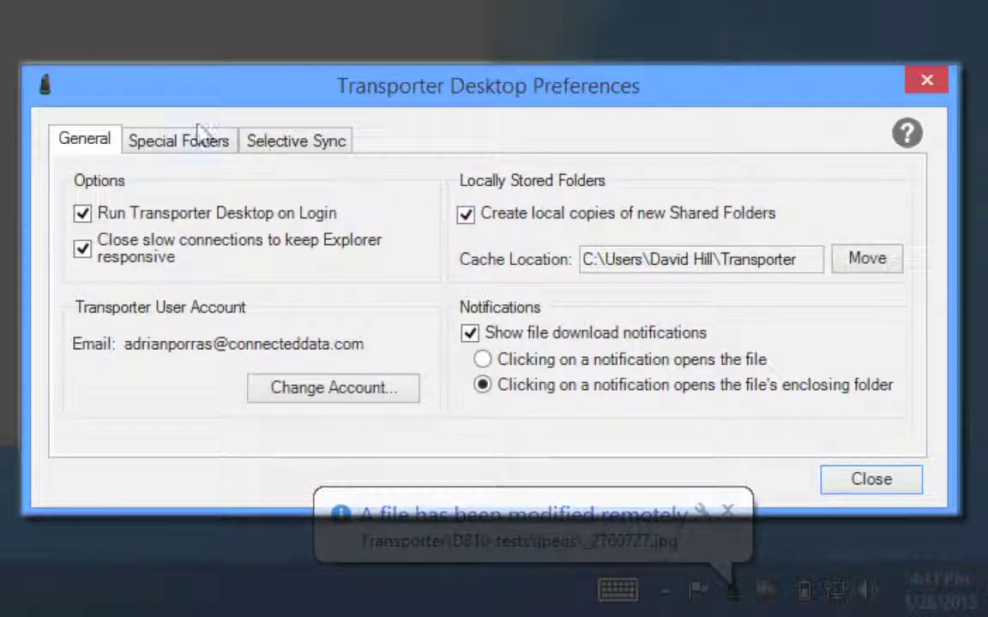
click(202, 135)
click(281, 135)
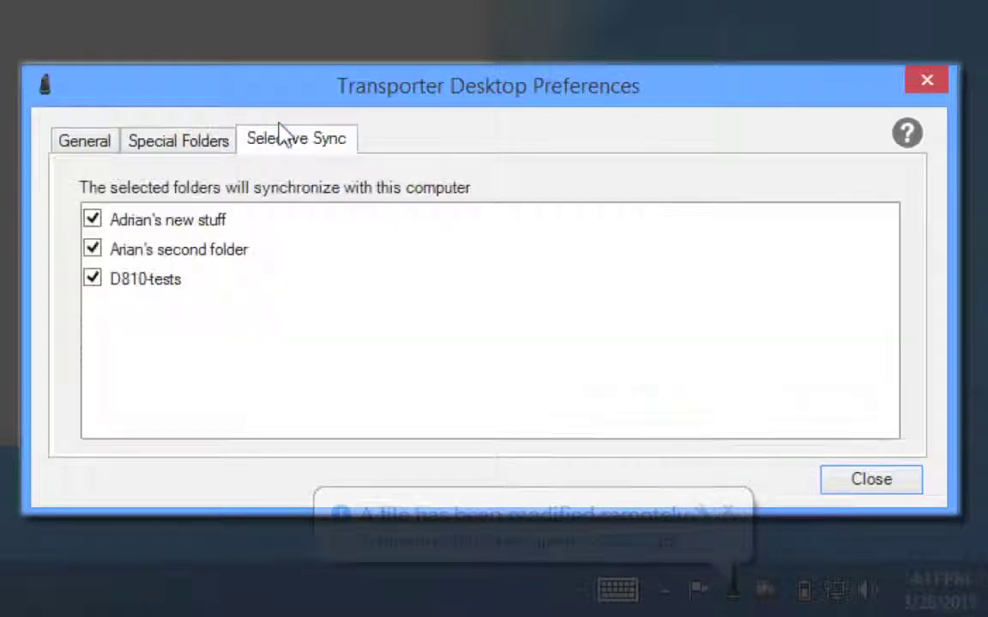
click(911, 72)
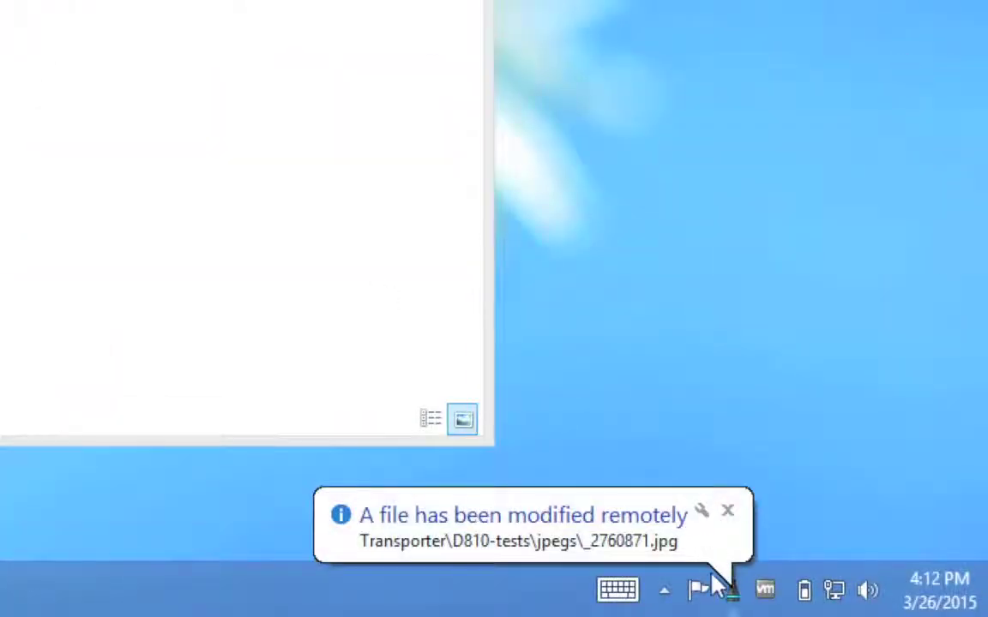
Step: Open About from the tray's More Options to view version details and the Get Diagnostics options, closing diagnostics unsaved
click(720, 587)
mouse_move(622, 450)
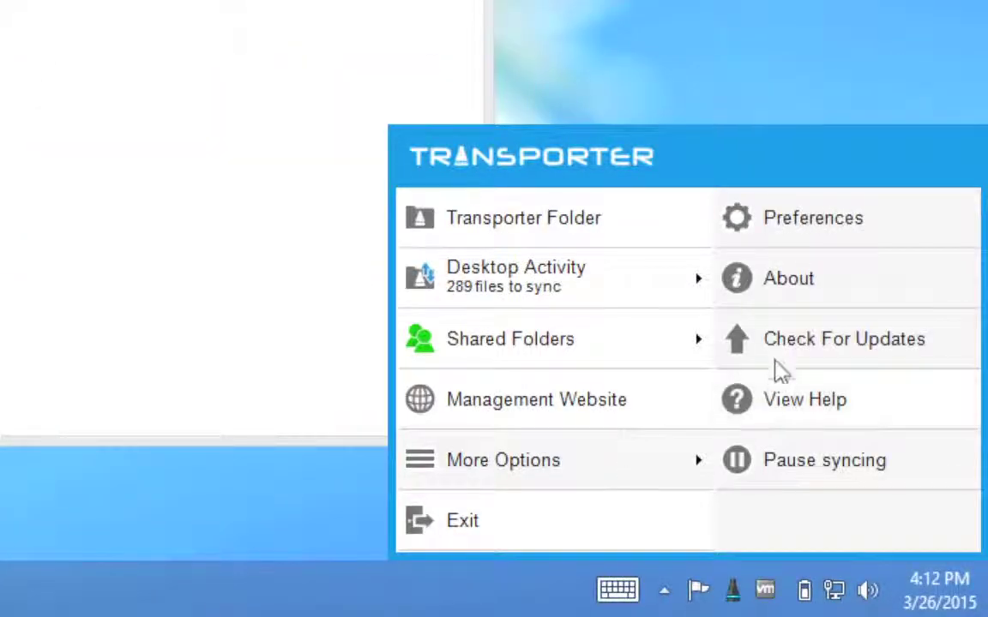
click(813, 279)
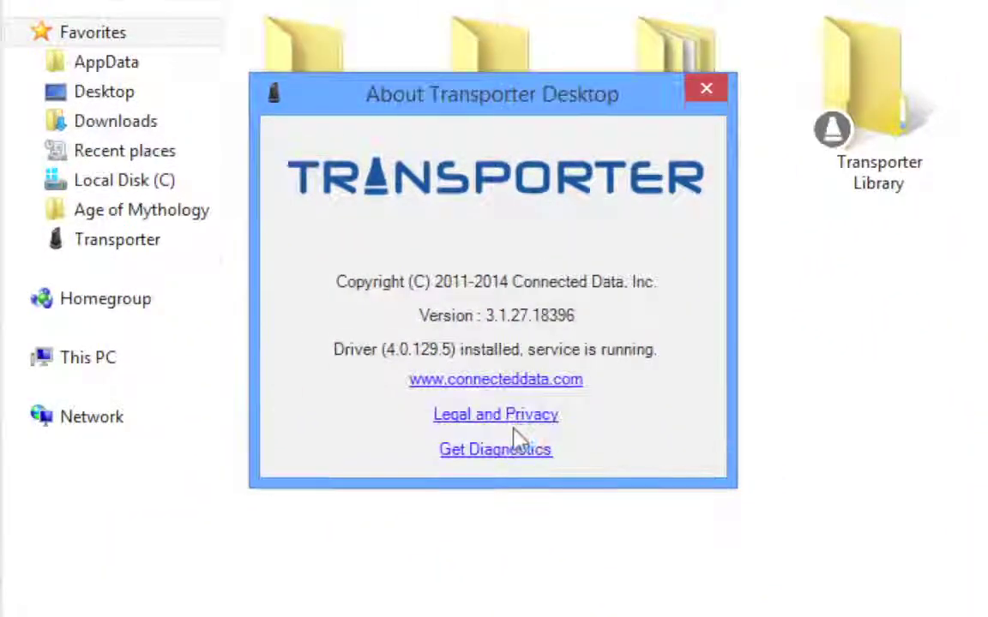
click(520, 440)
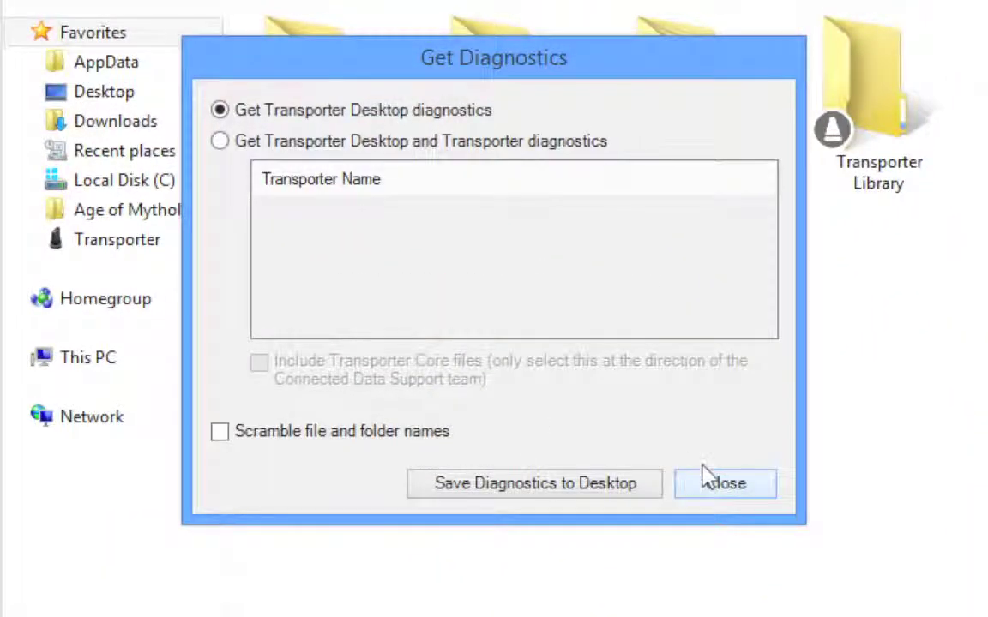
click(720, 483)
Step: Close About, then open the Transporter Library folder to confirm it is empty and return
click(701, 86)
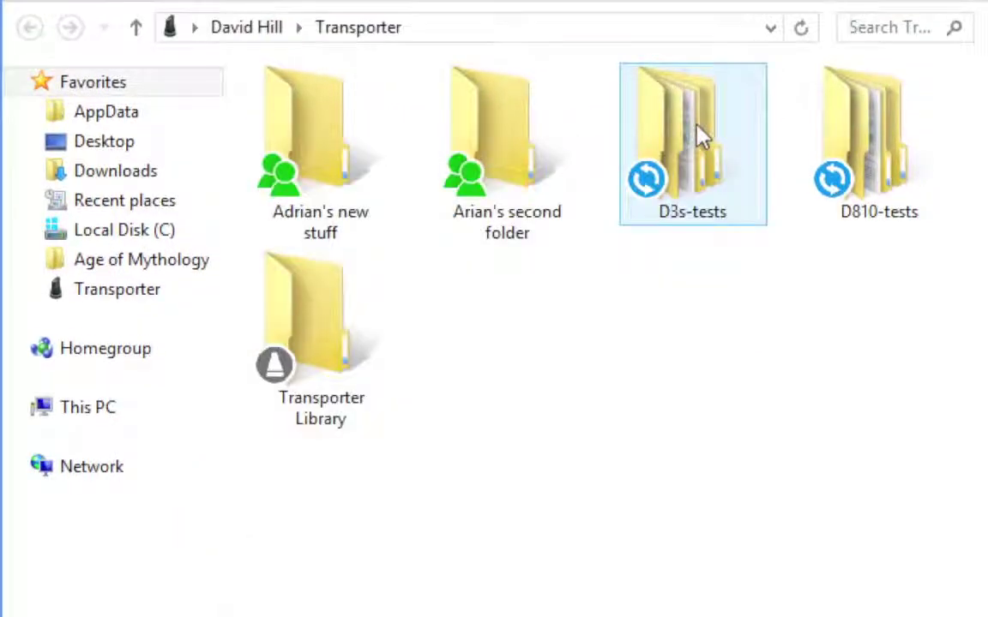
click(557, 283)
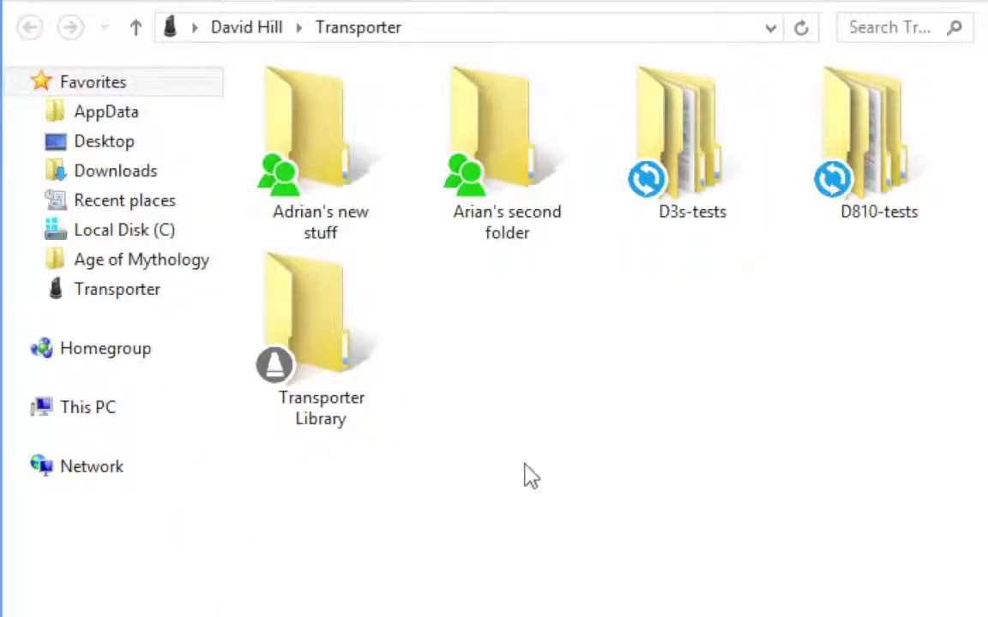
click(308, 315)
double_click(309, 316)
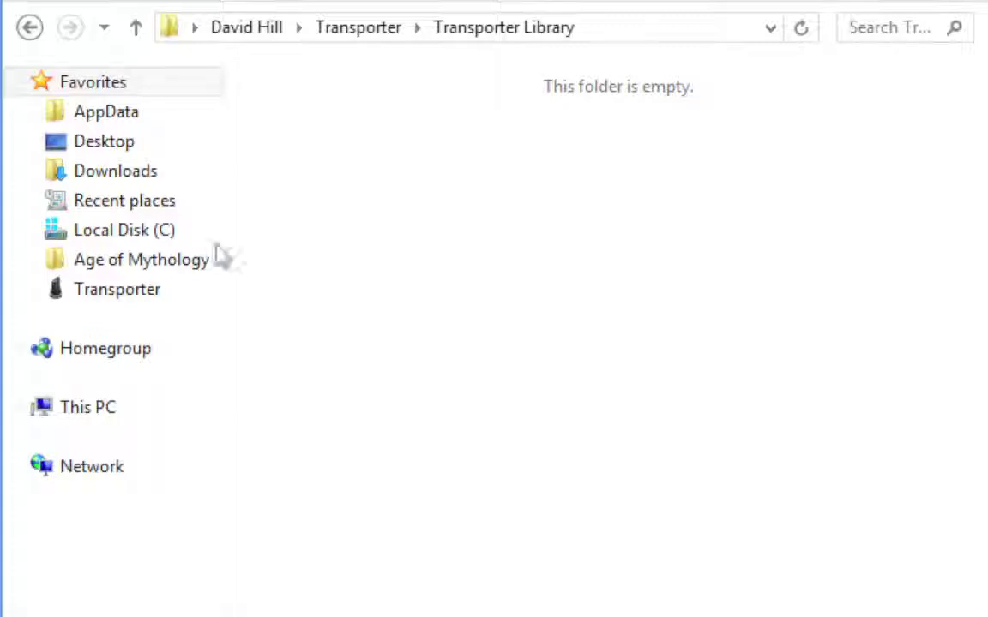
click(26, 24)
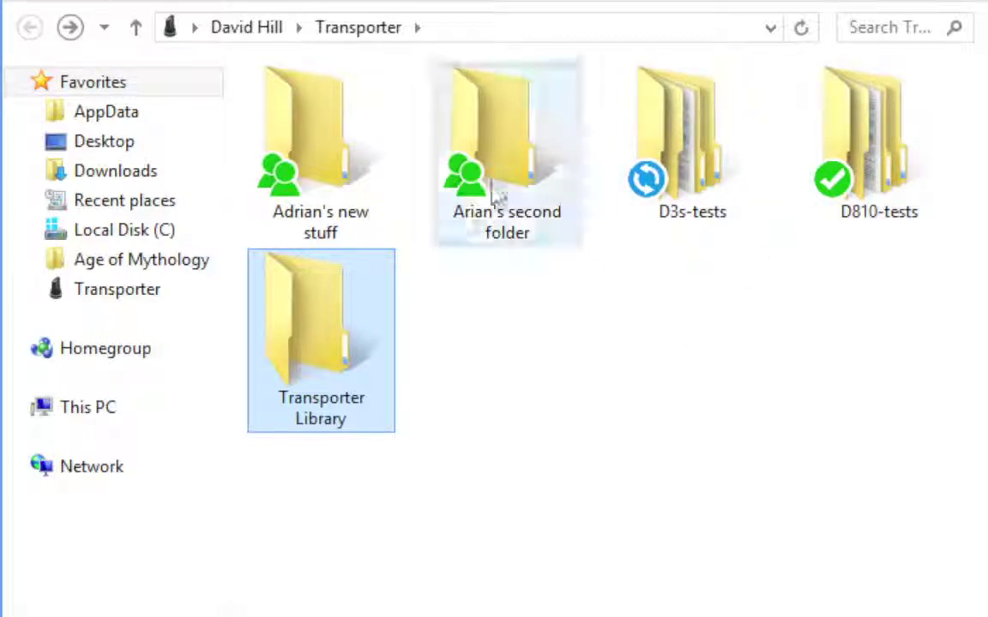
Step: Refresh the Transporter folder to confirm D3s-tests and D810-tests are synced, then open the invitation email
mouse_move(512, 192)
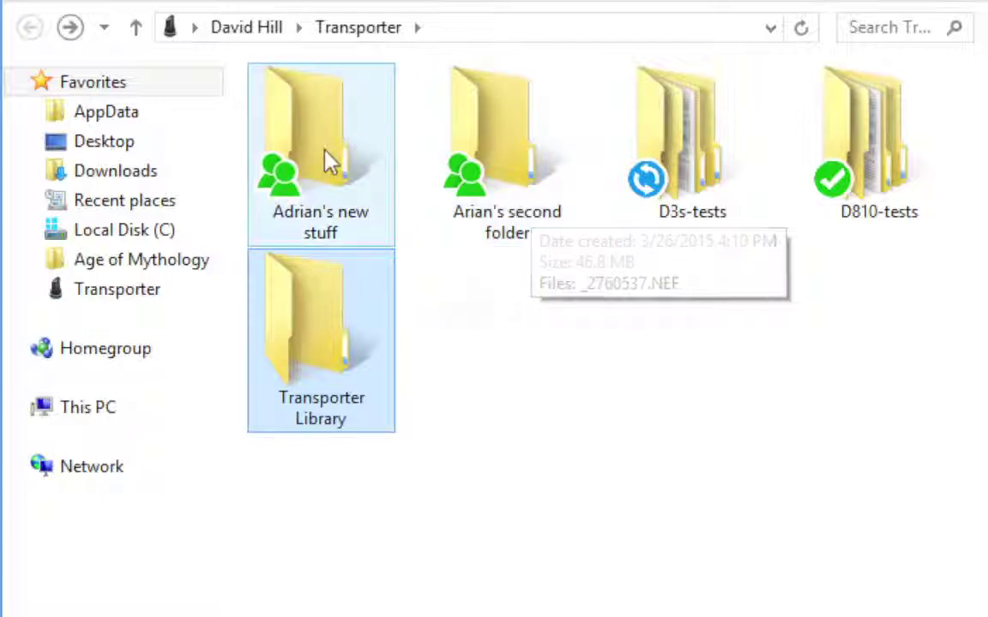
mouse_move(257, 165)
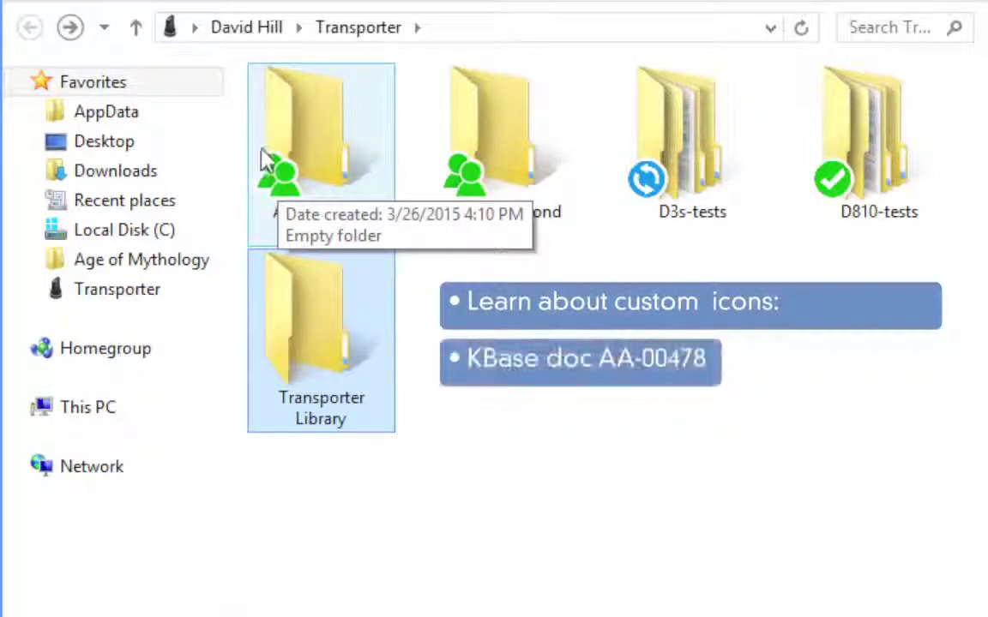
click(128, 287)
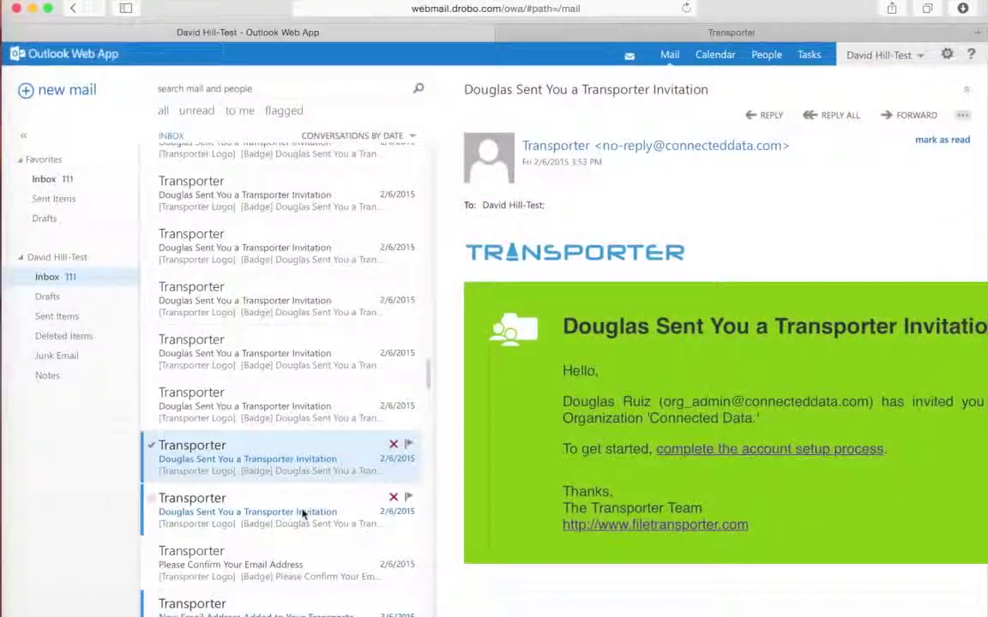
click(302, 513)
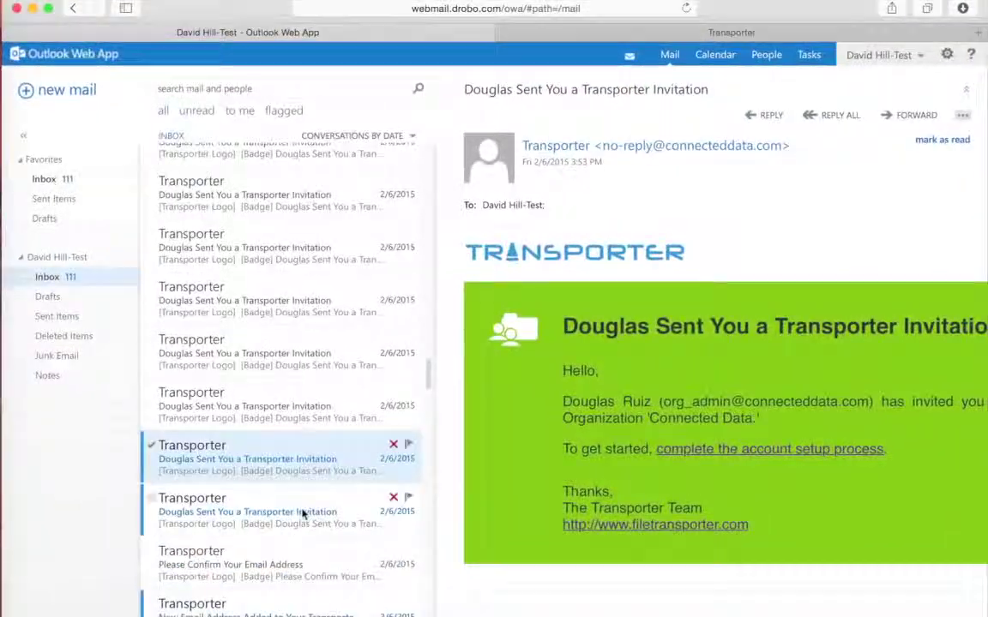
Step: Start the Transporter account setup from the invitation and advance past the installer welcome page
click(687, 450)
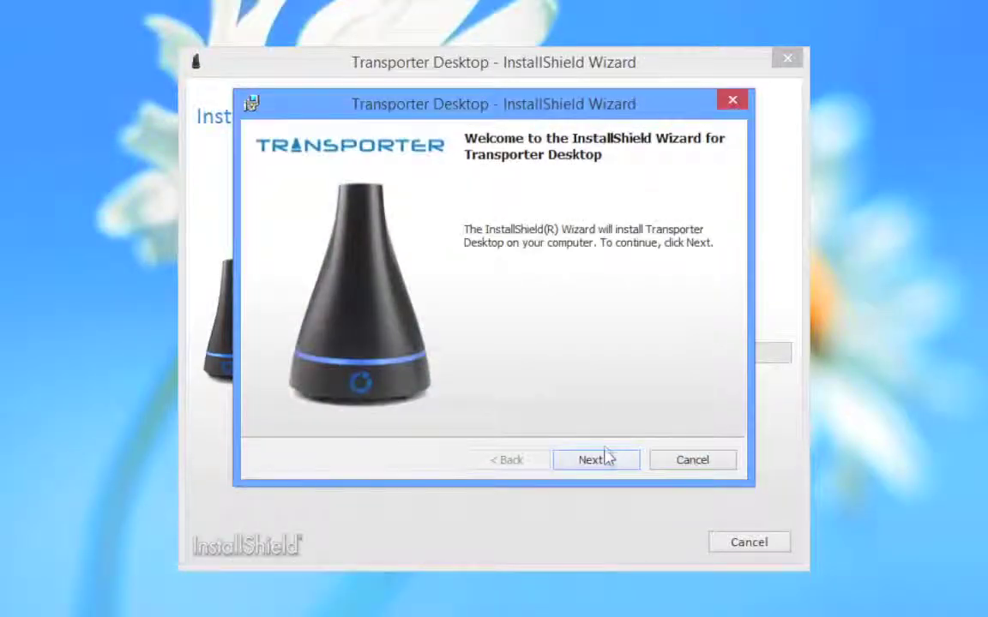
click(596, 459)
click(729, 588)
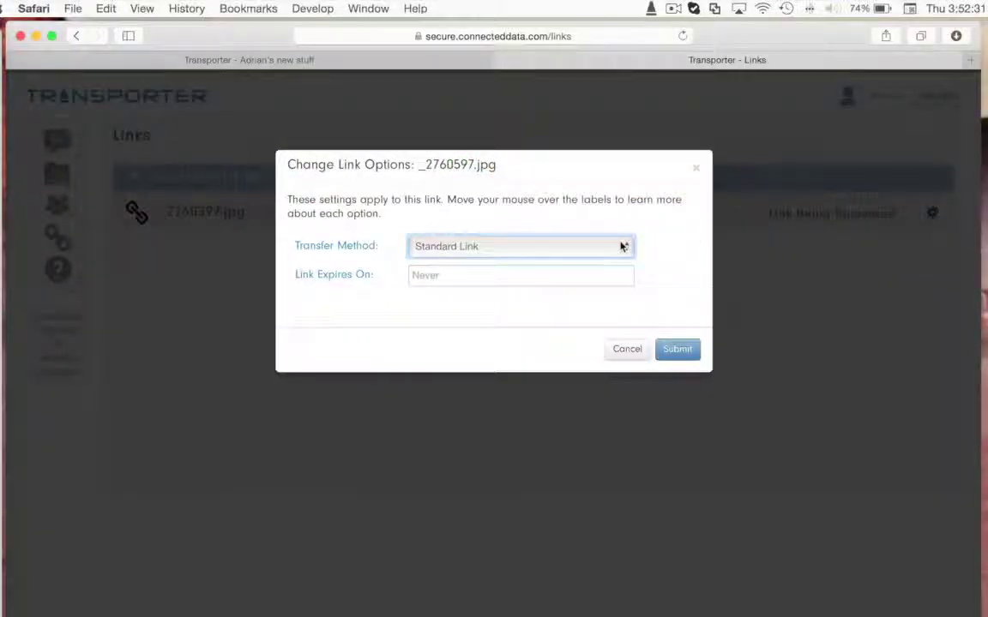
Step: Set the _2760597.jpg link's transfer method to Direct File Transfer, then log out
click(622, 247)
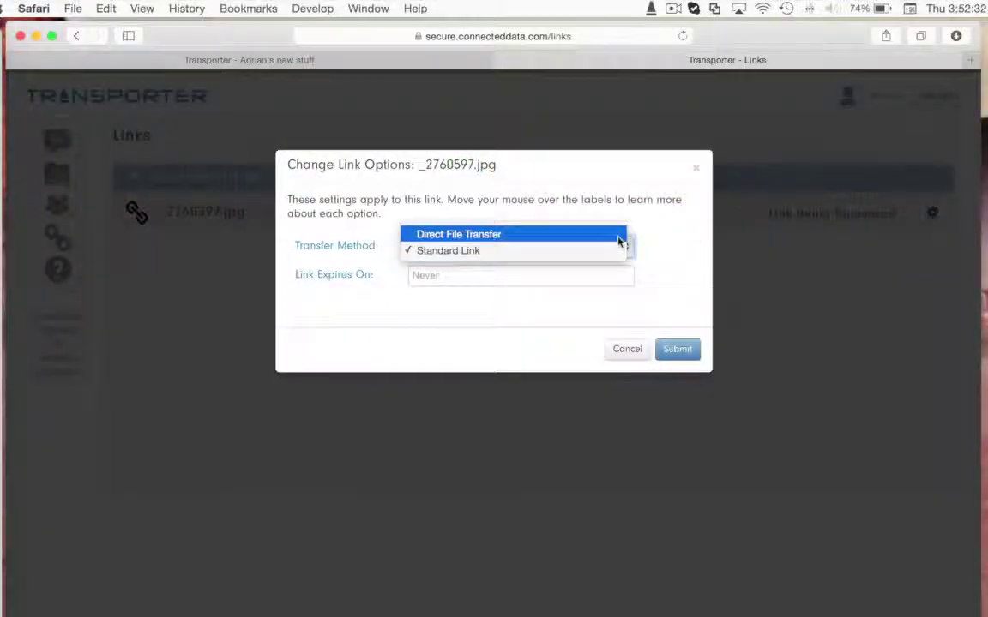
click(600, 231)
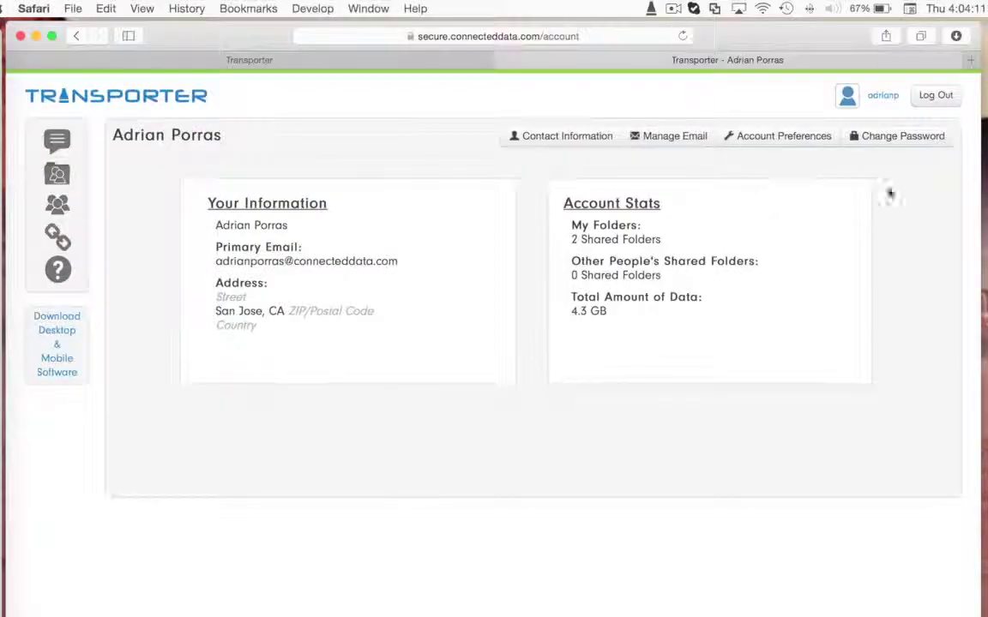
click(938, 95)
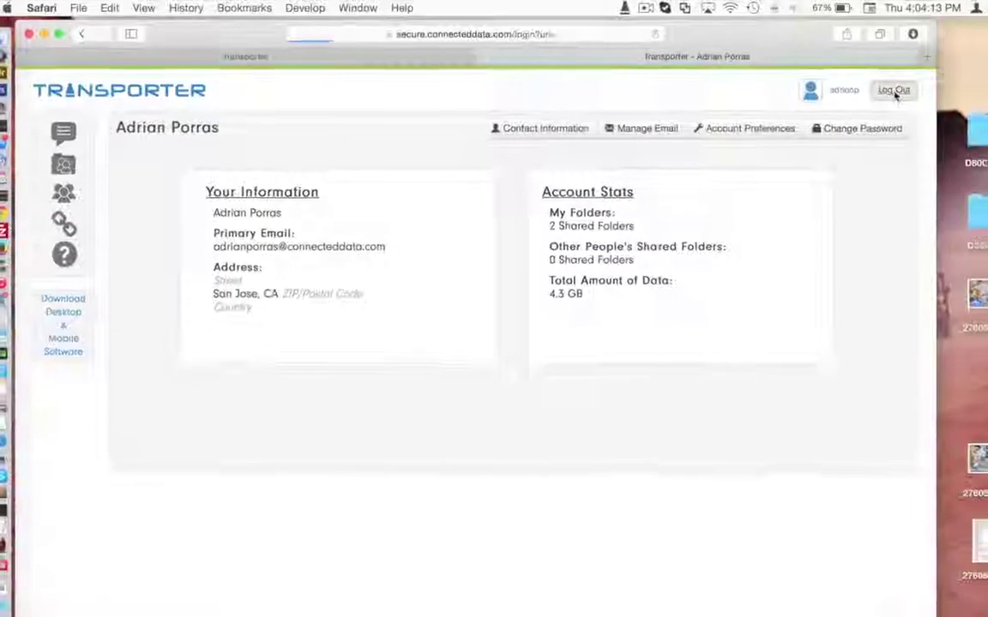